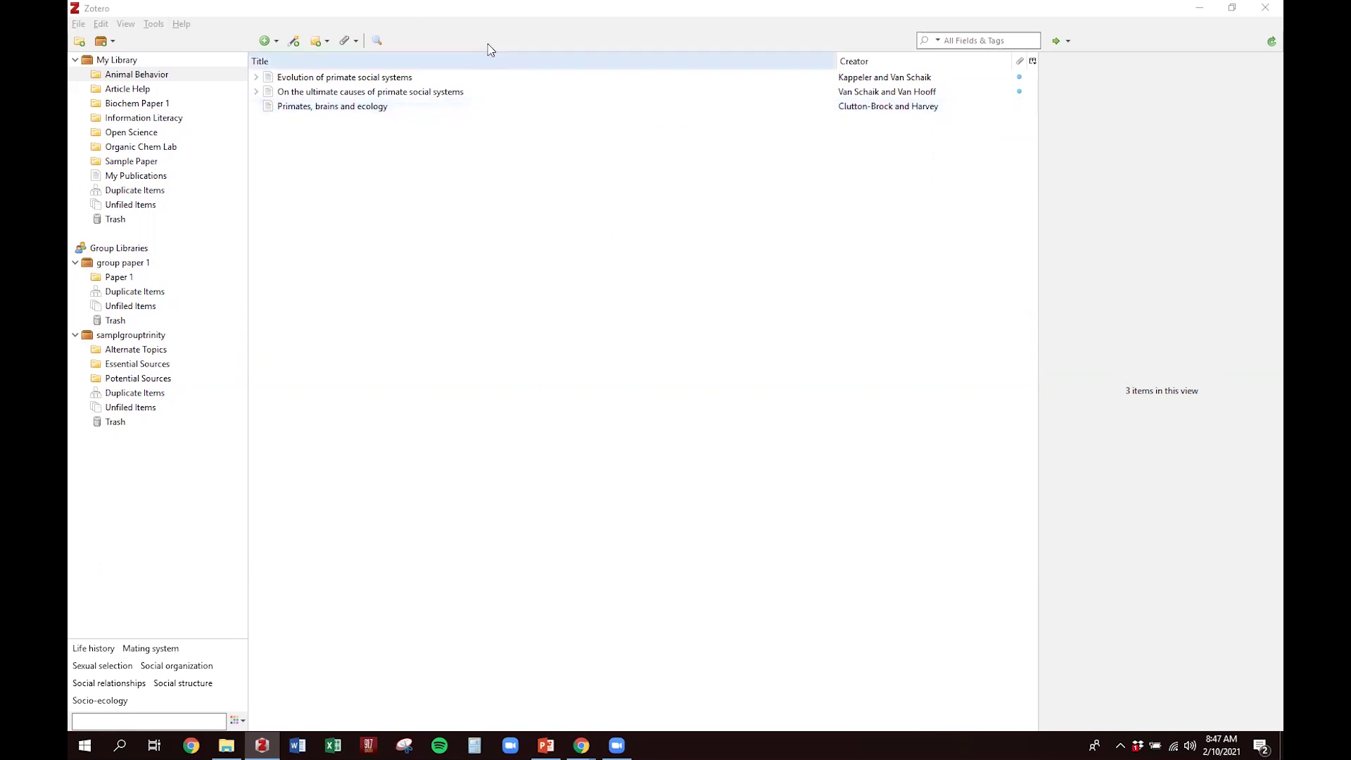
Switch to the Coates Library site in Chrome, search its LibGuides for "zotero", and open the Citation Management Tools guide.
{"action": "left_click", "coordinate": [515, 21]}
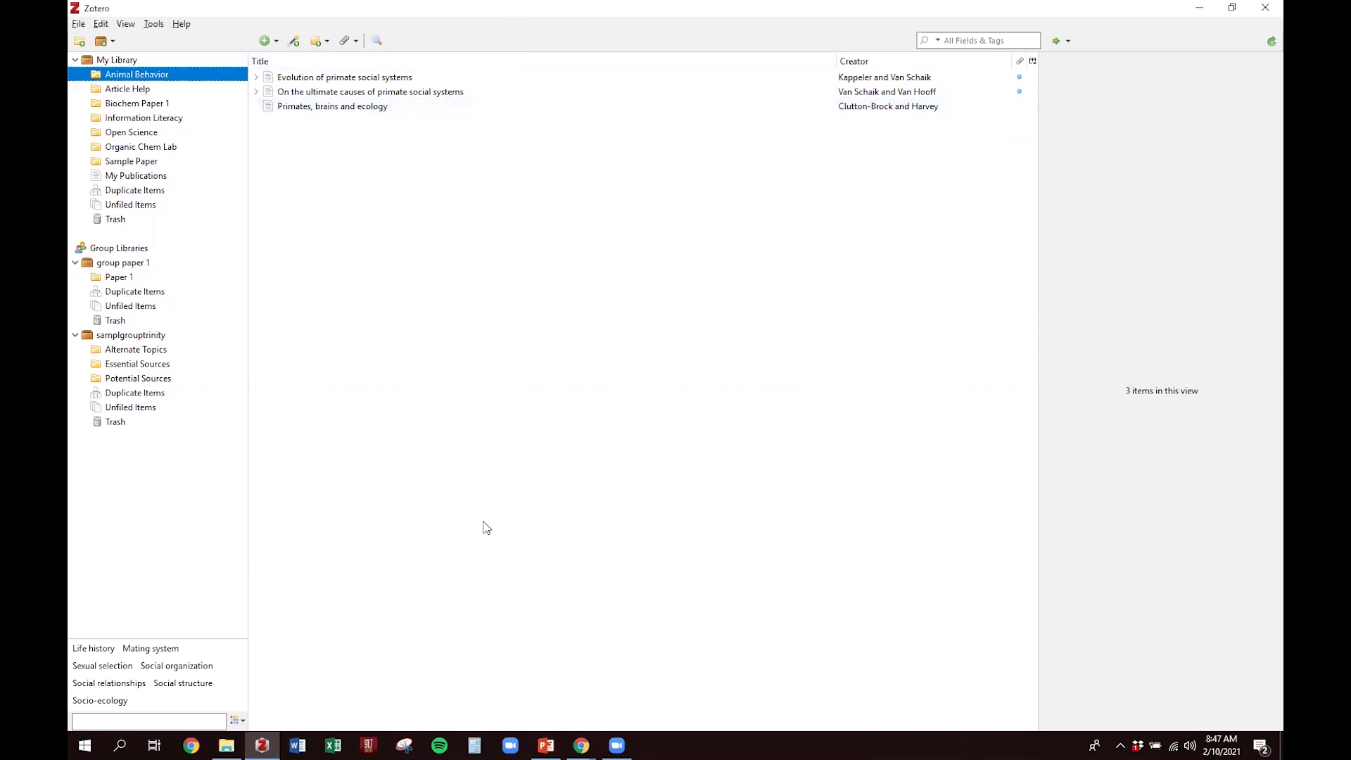
{"action": "left_click", "coordinate": [581, 746]}
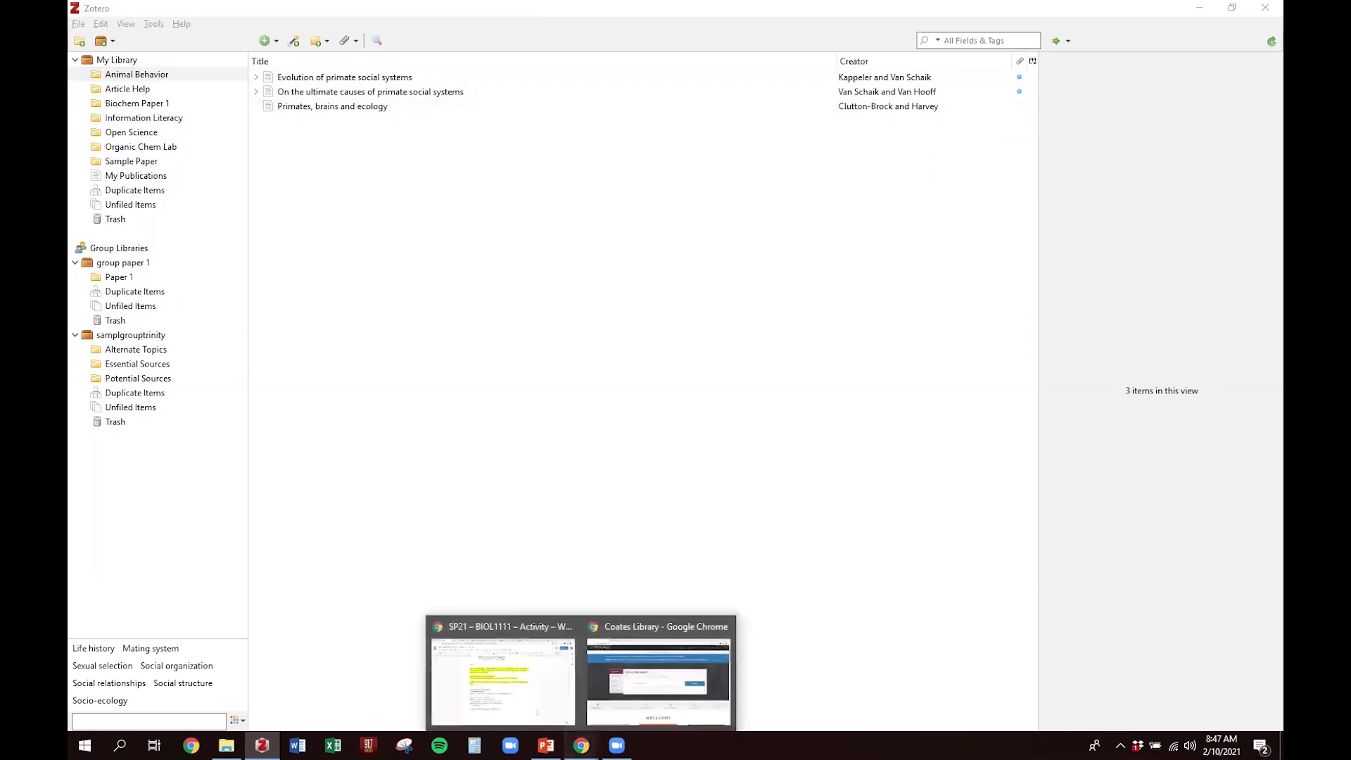
{"action": "left_click", "coordinate": [642, 695]}
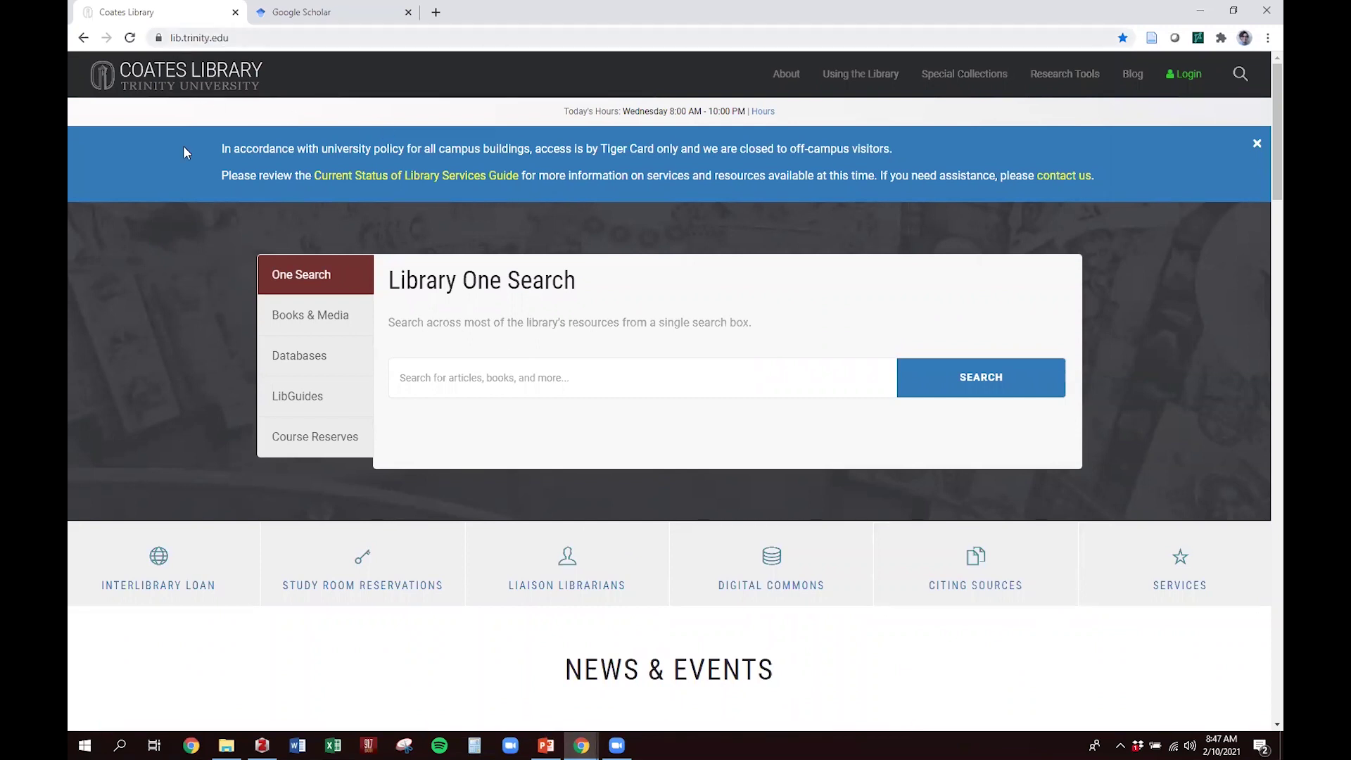
{"action": "left_click", "coordinate": [275, 398]}
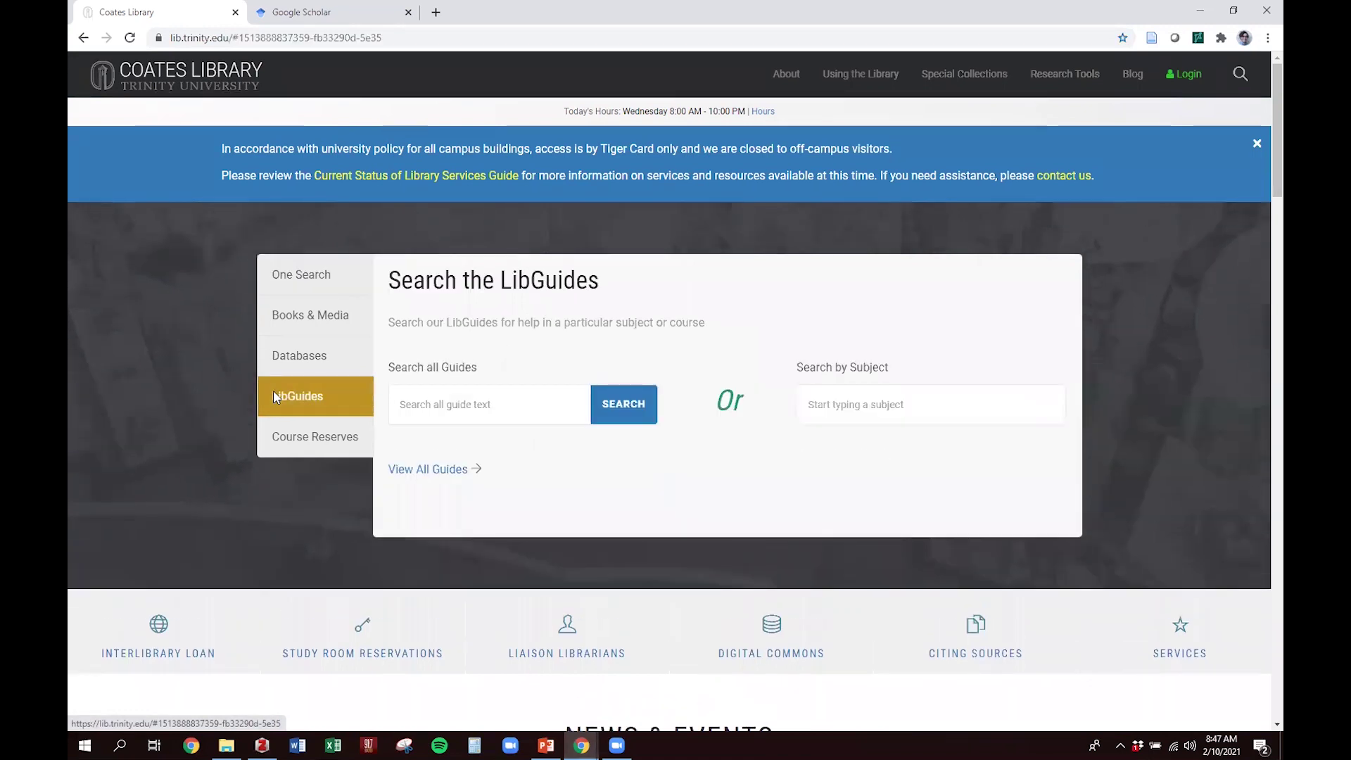
{"action": "left_click", "coordinate": [441, 413]}
{"action": "type", "text": "zotero"}
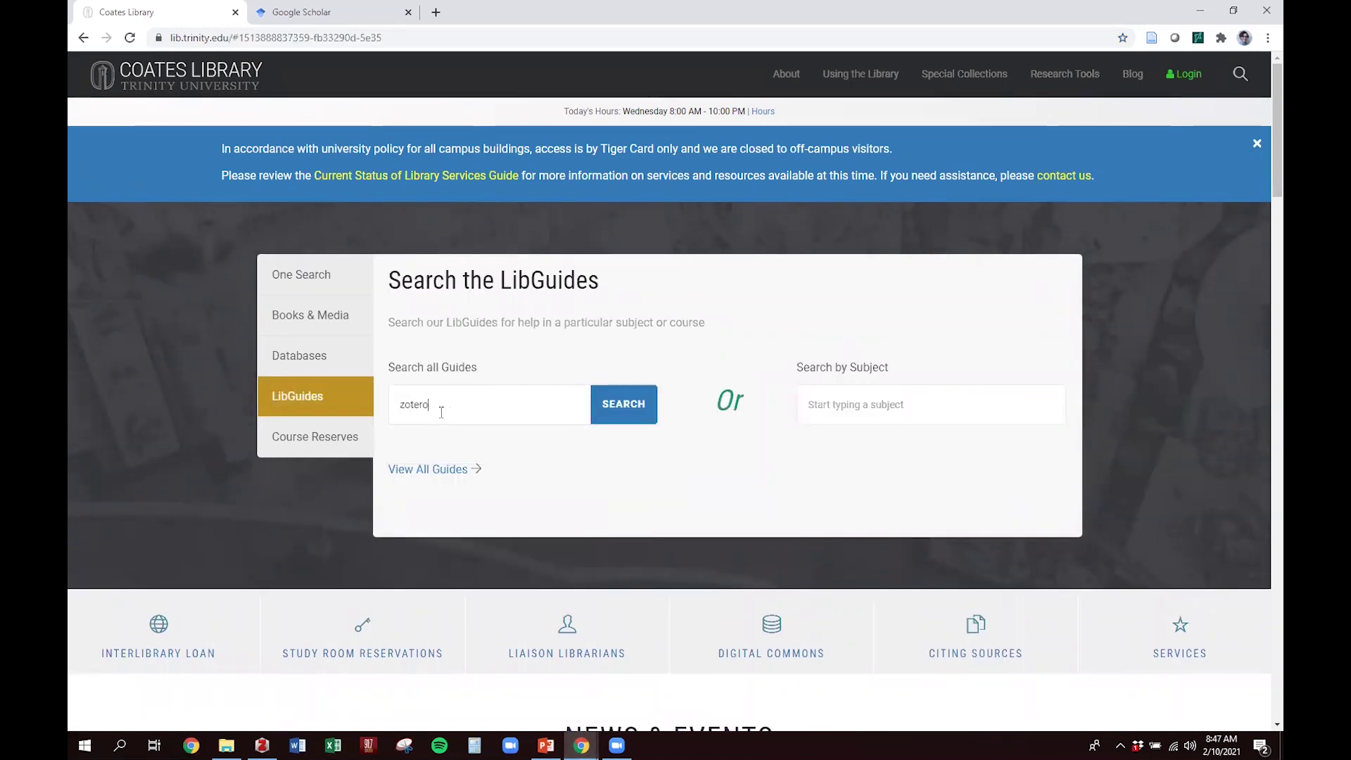
{"action": "key", "text": "Return"}
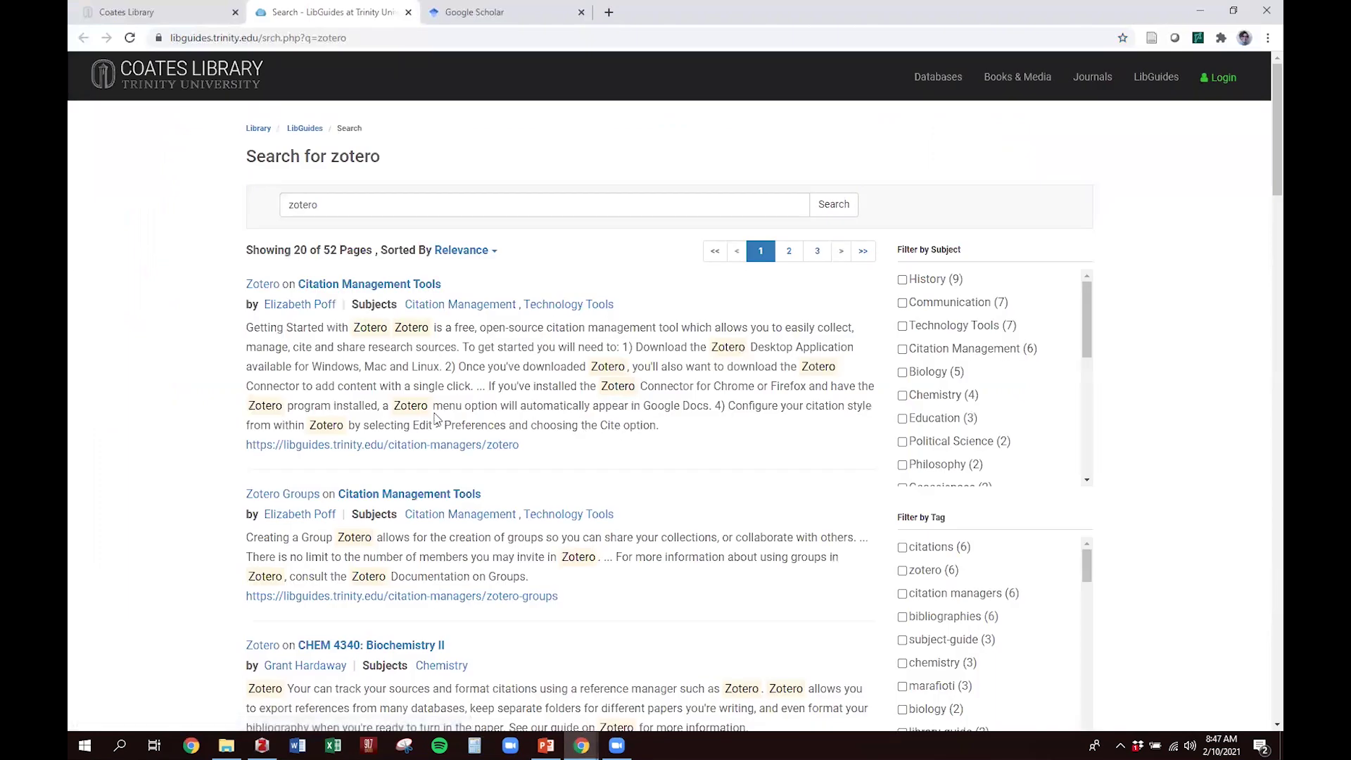
{"action": "left_click", "coordinate": [370, 285]}
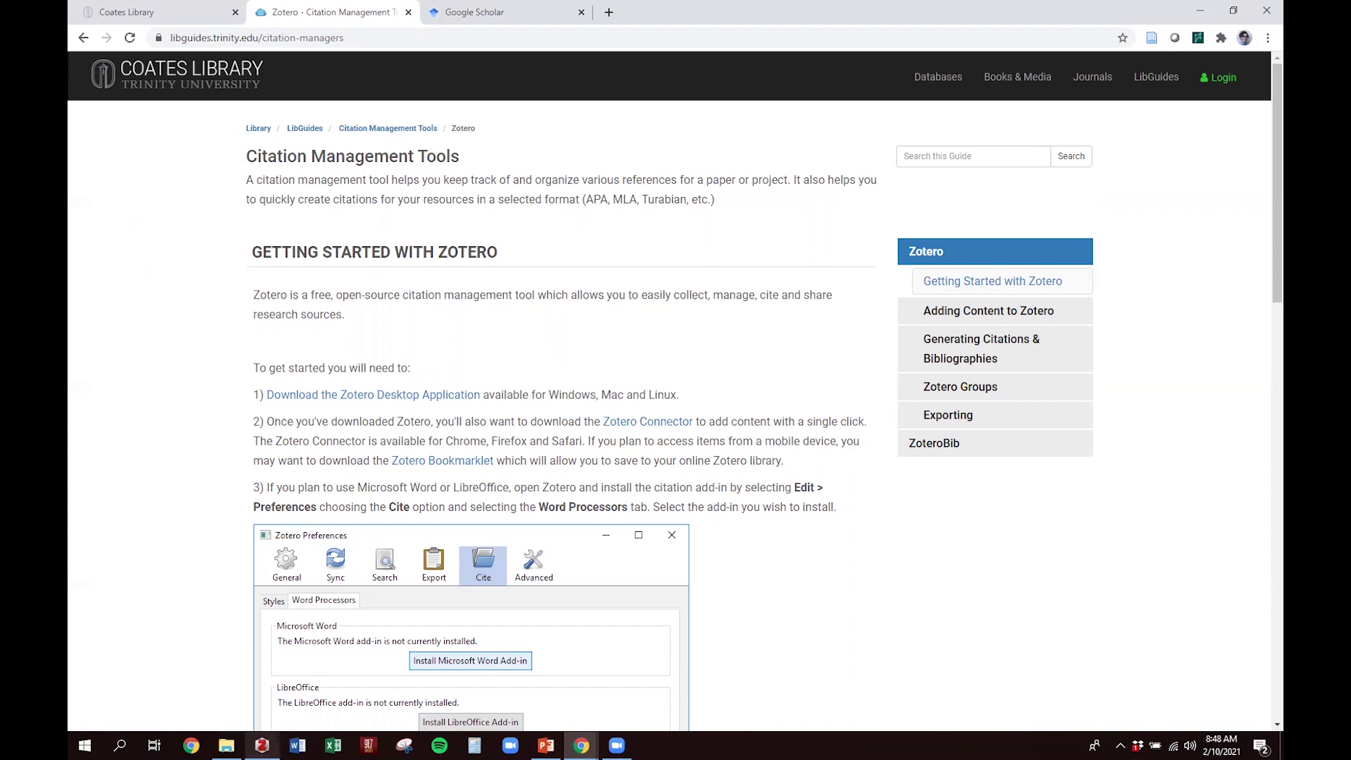
Switch to Zotero and create a new collection named "Bio Lab" in My Library.
{"action": "left_click", "coordinate": [262, 745]}
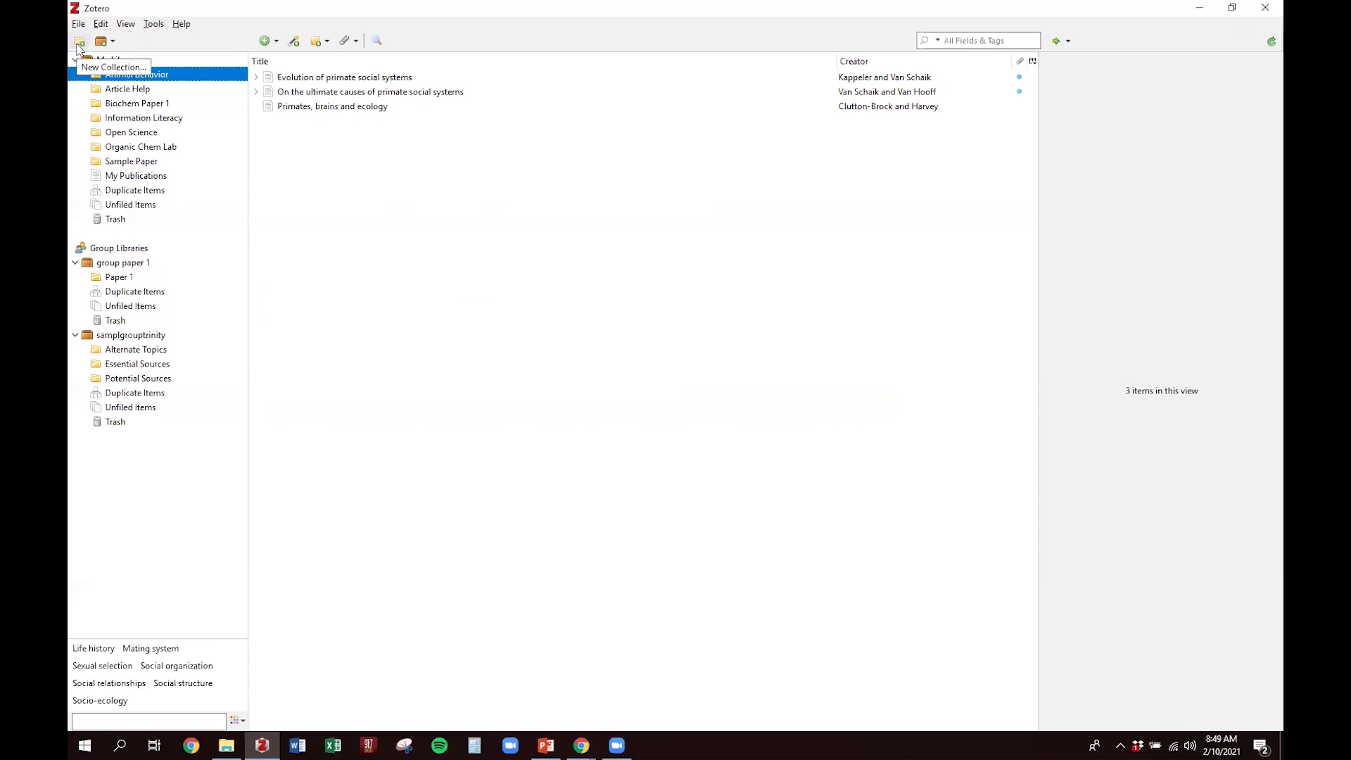
{"action": "left_click", "coordinate": [78, 44]}
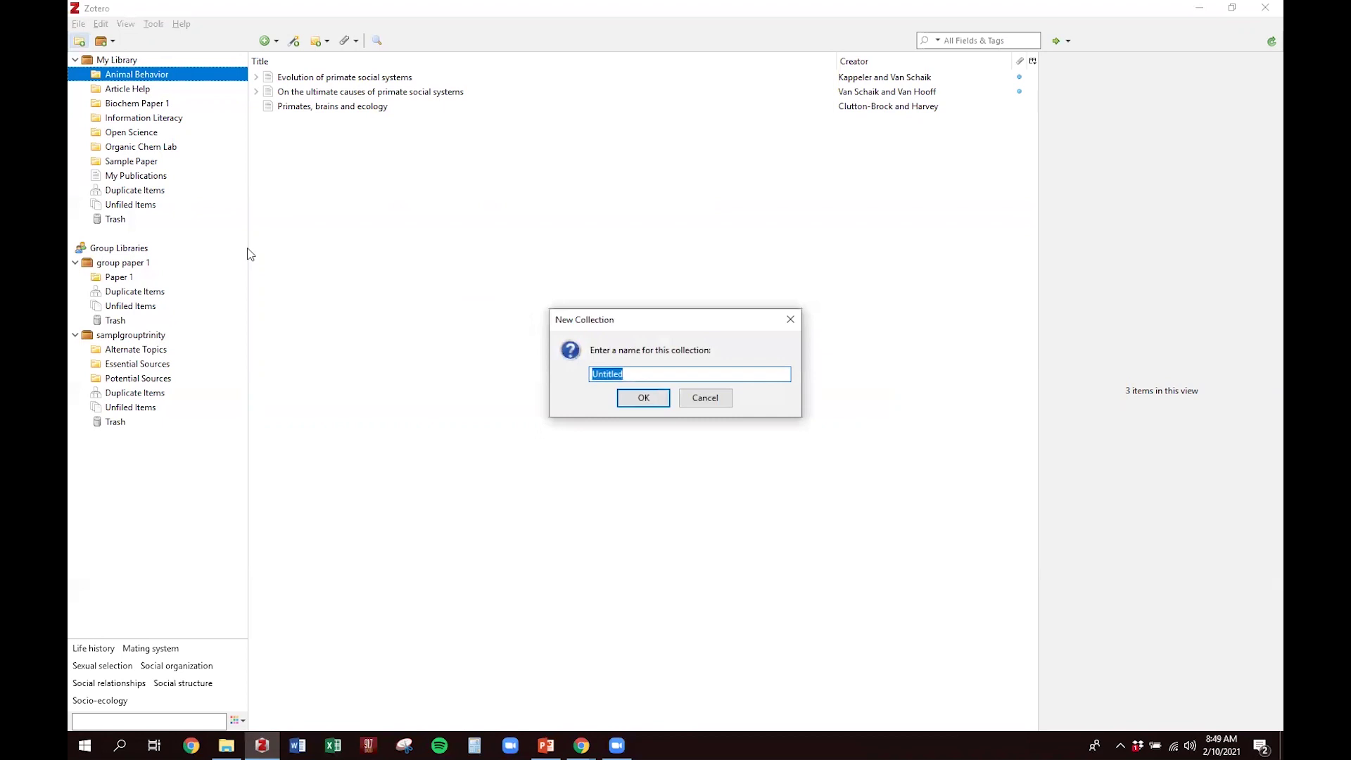
{"action": "type", "text": "Bio Lab"}
{"action": "left_click", "coordinate": [642, 398]}
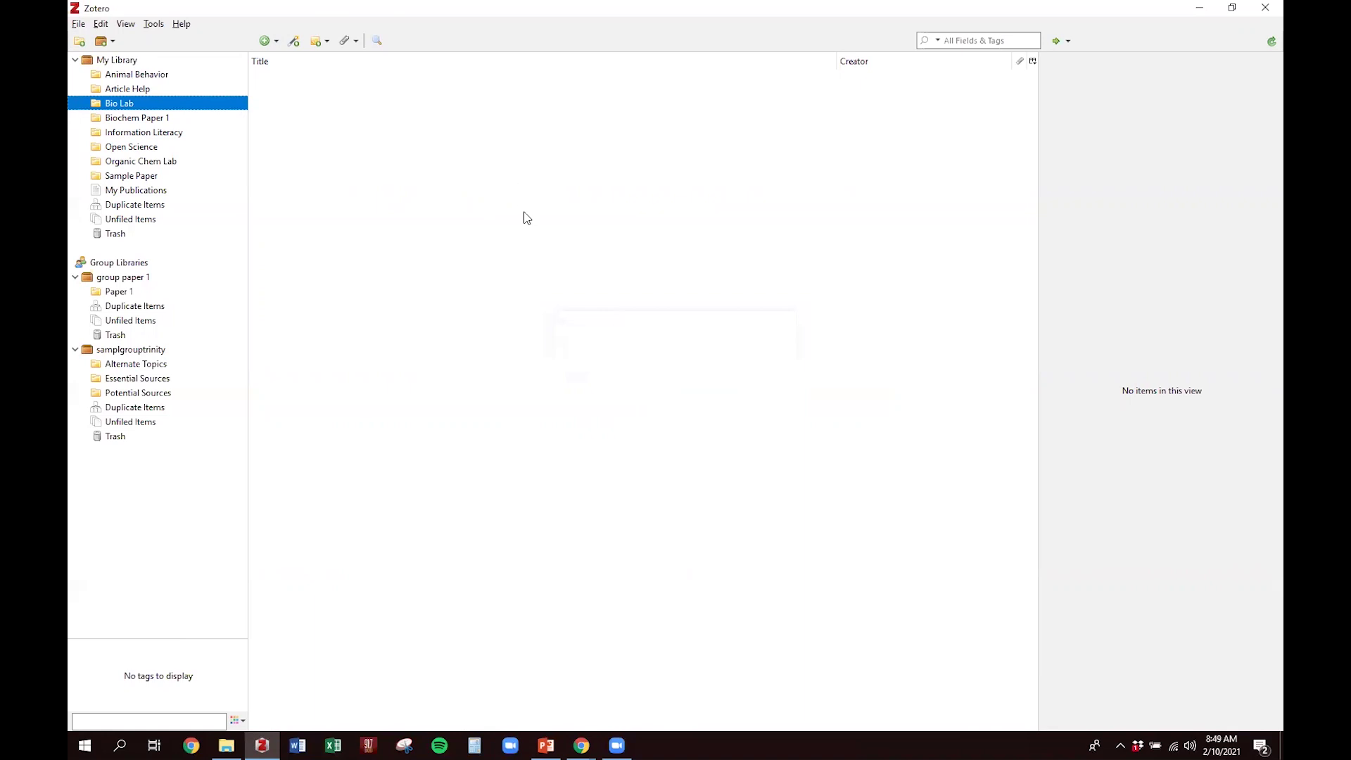
Switch to Google Scholar in Chrome, check the library links in its settings, and return to the Scholar home page.
{"action": "left_click", "coordinate": [581, 745]}
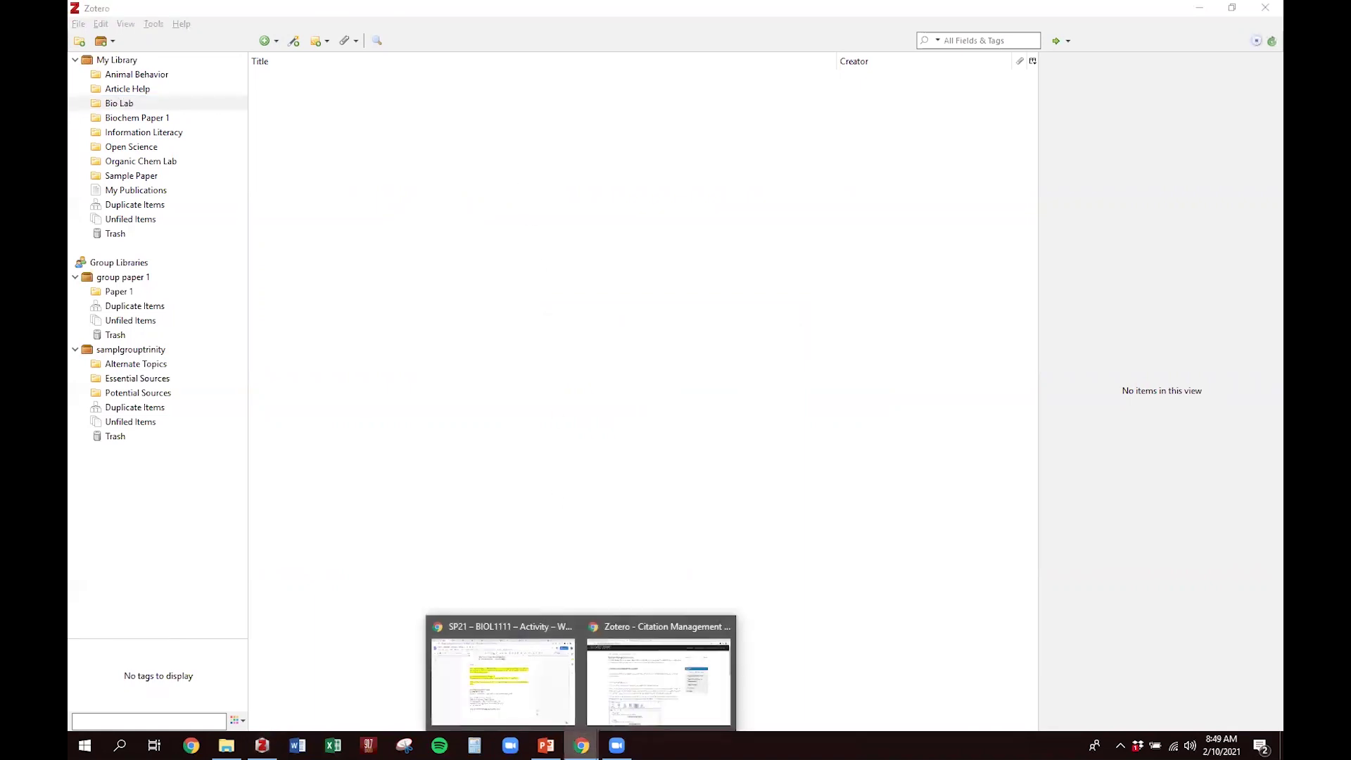
{"action": "left_click", "coordinate": [619, 685]}
{"action": "left_click", "coordinate": [448, 6]}
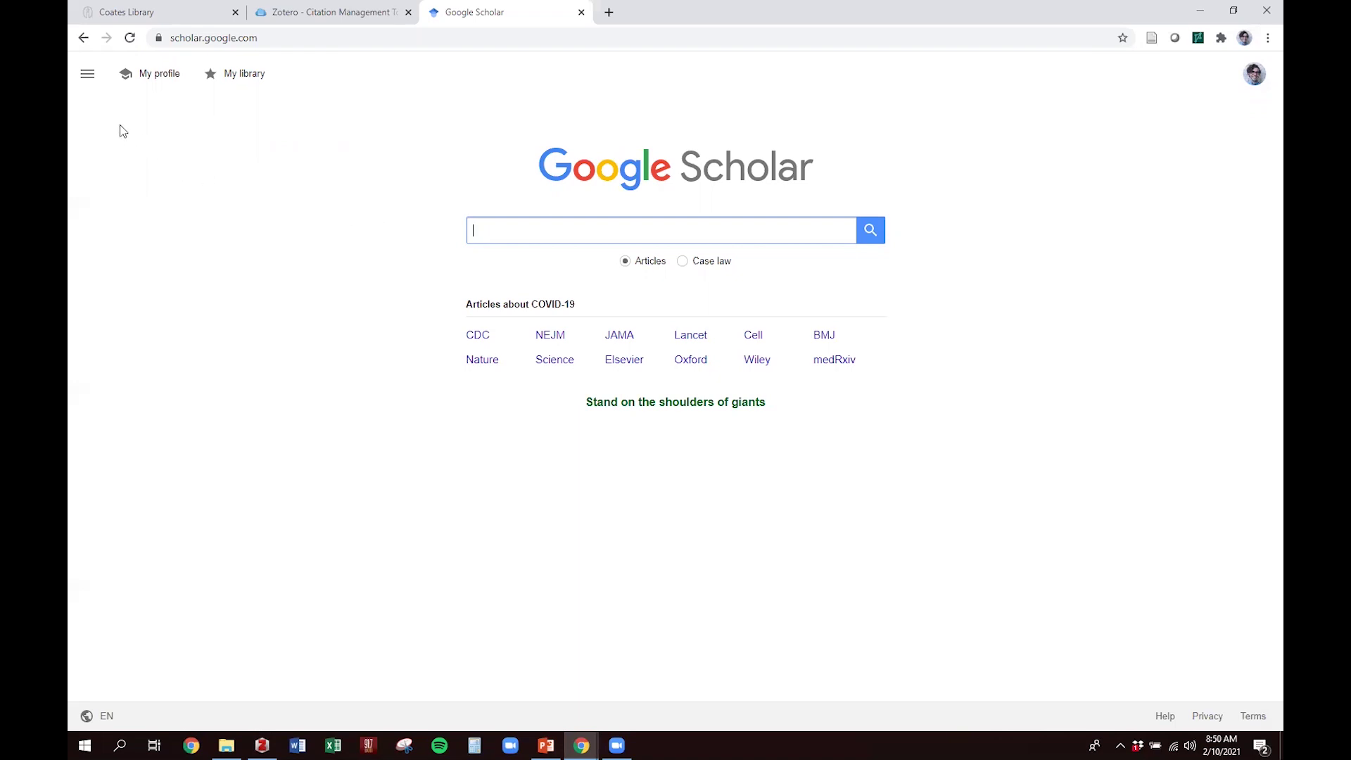
{"action": "left_click", "coordinate": [83, 75]}
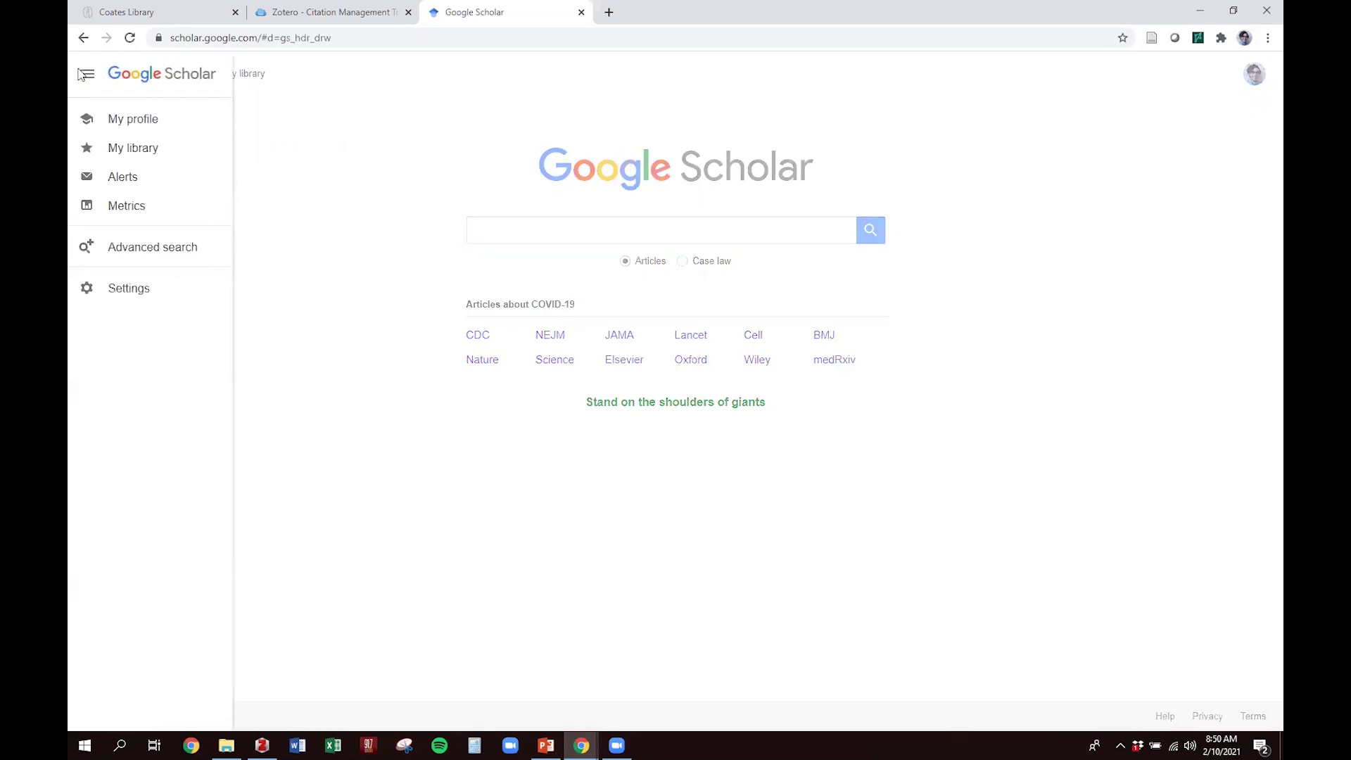
{"action": "left_click", "coordinate": [130, 291]}
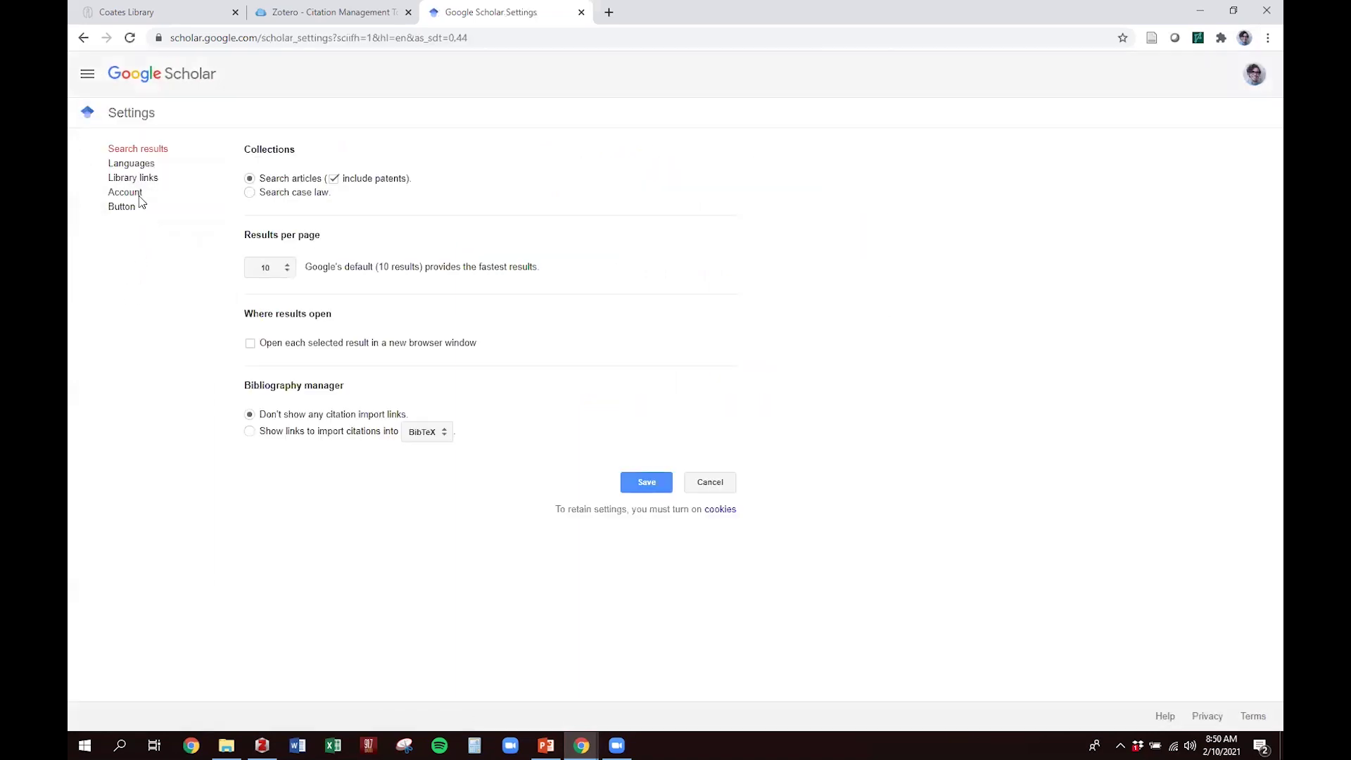
{"action": "left_click", "coordinate": [133, 180]}
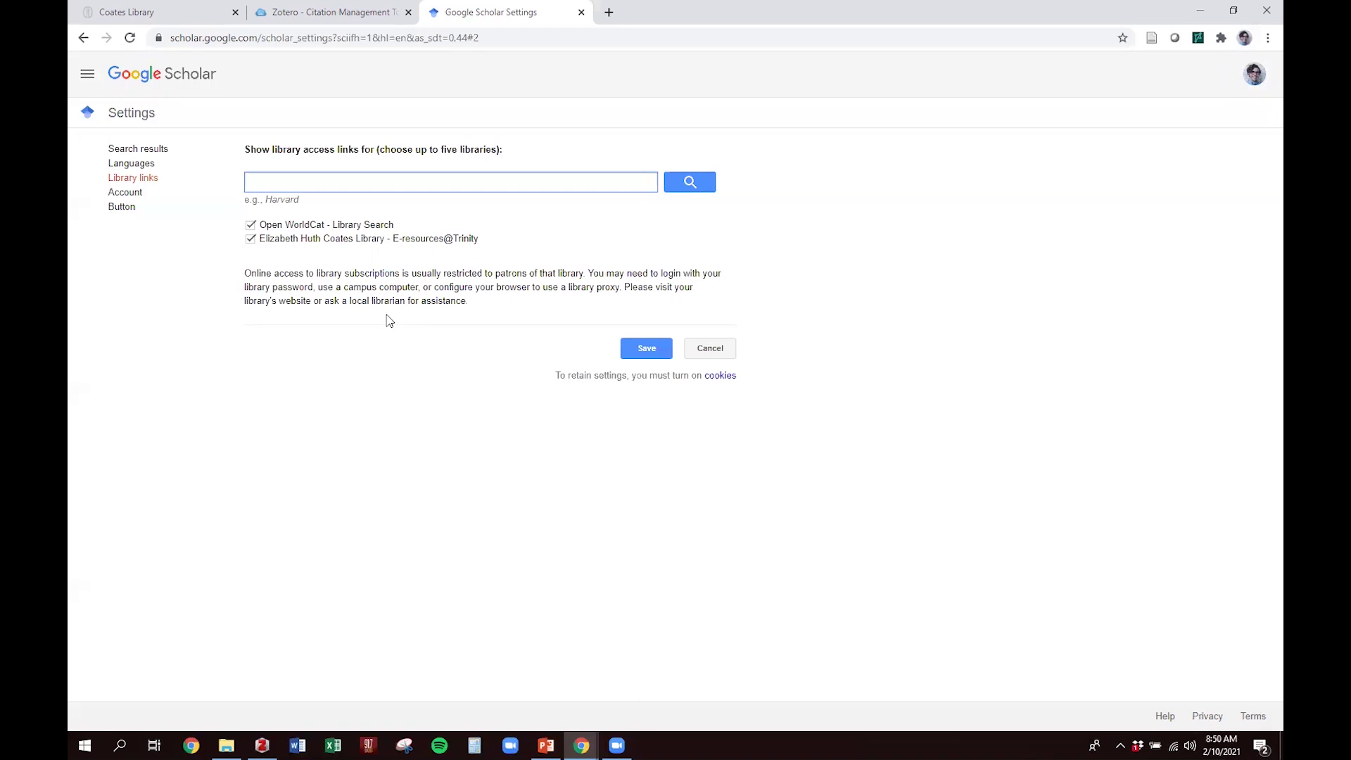
{"action": "left_click", "coordinate": [158, 84]}
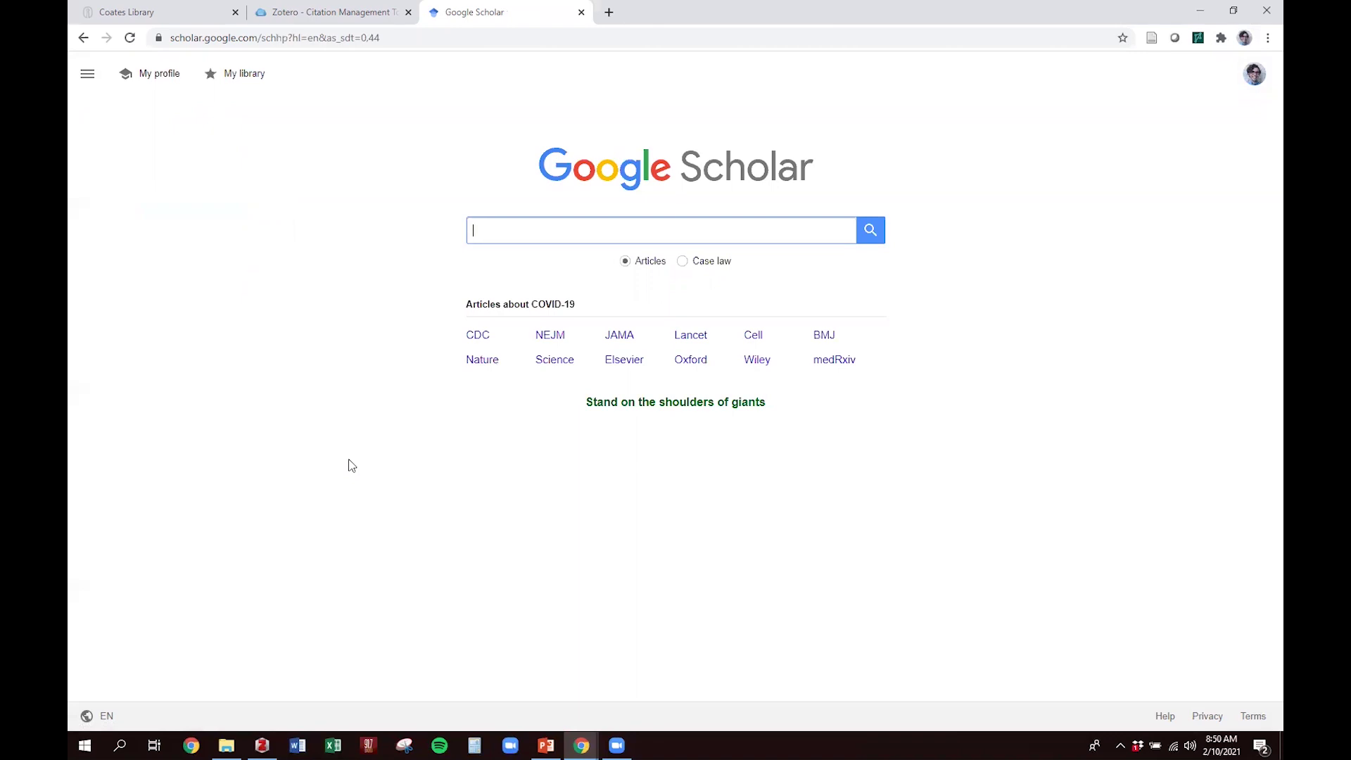
Search Google Scholar for "spider venom" and refine the query to "brown recluse venom".
{"action": "type", "text": "spider venom"}
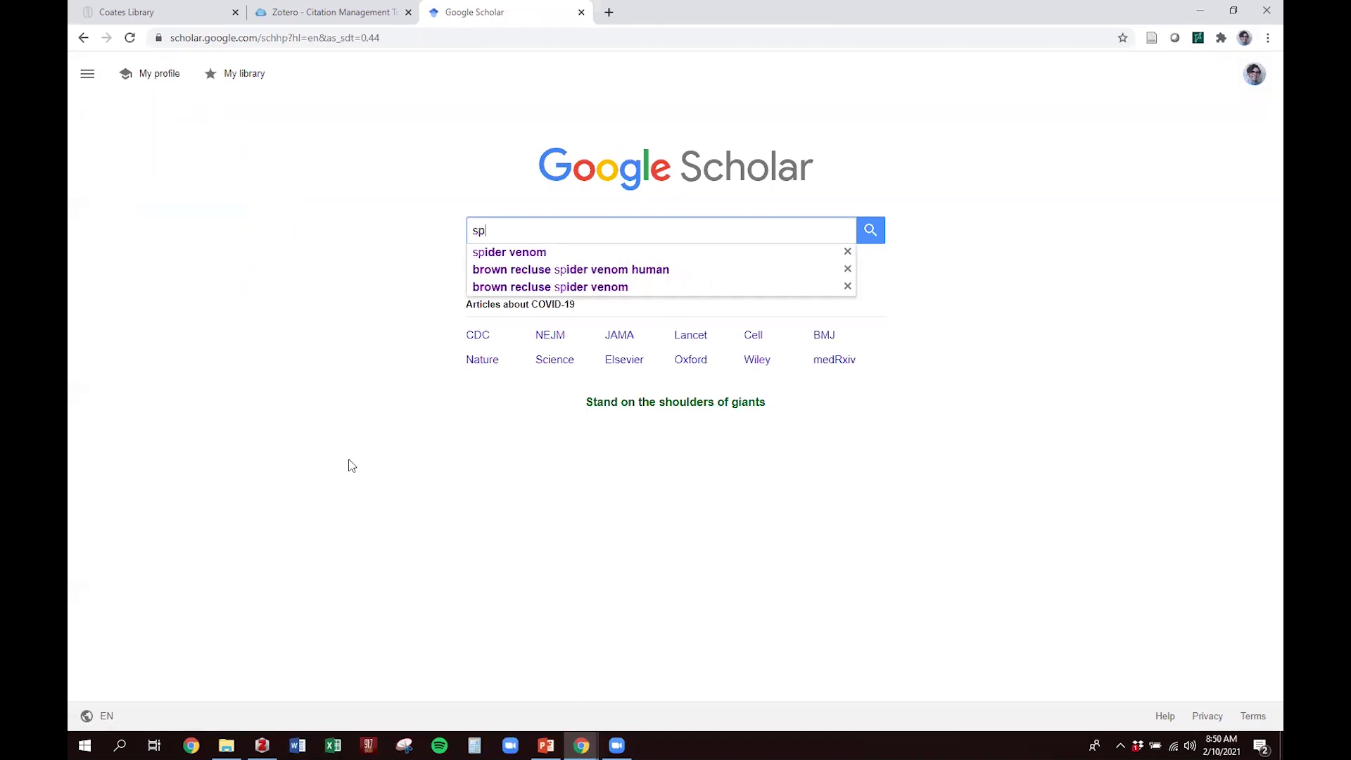
{"action": "key", "text": "Return"}
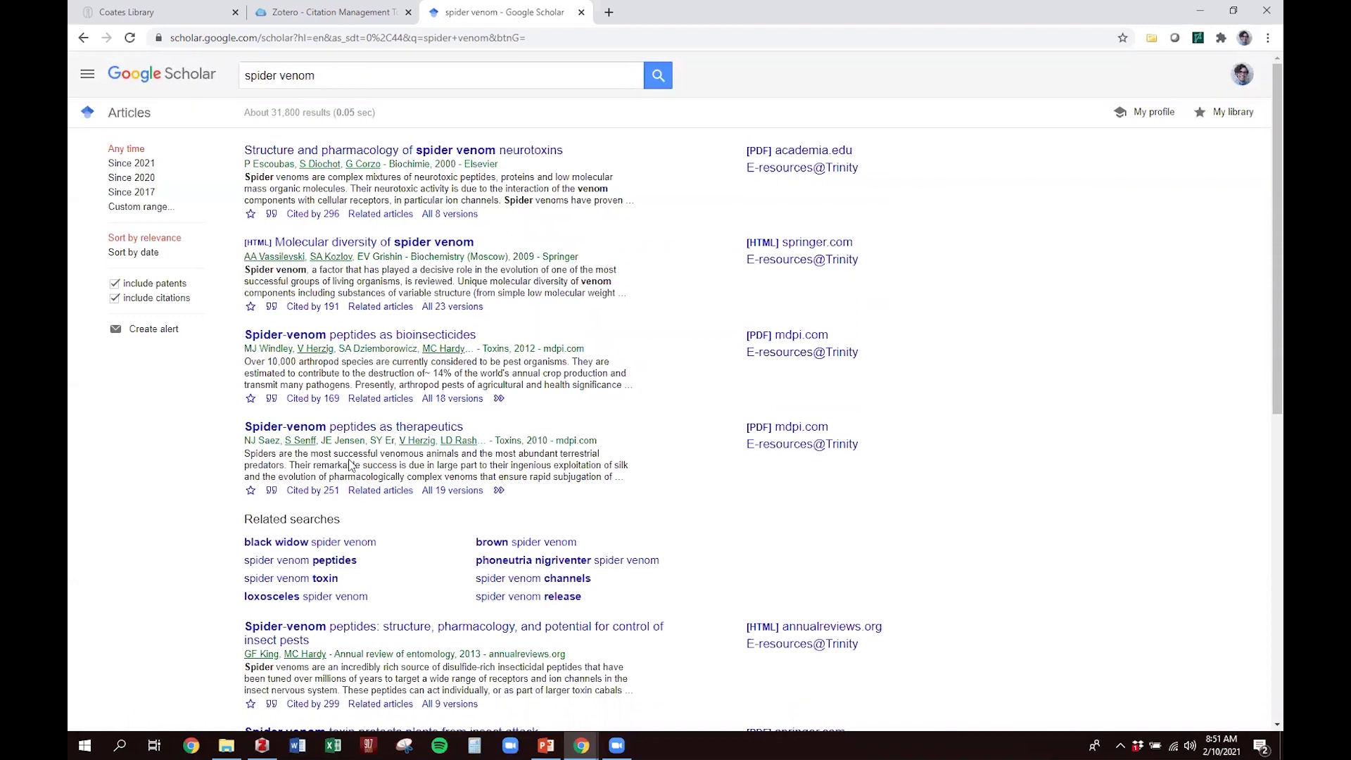
{"action": "double_click", "coordinate": [268, 77]}
{"action": "type", "text": "brown reclus"}
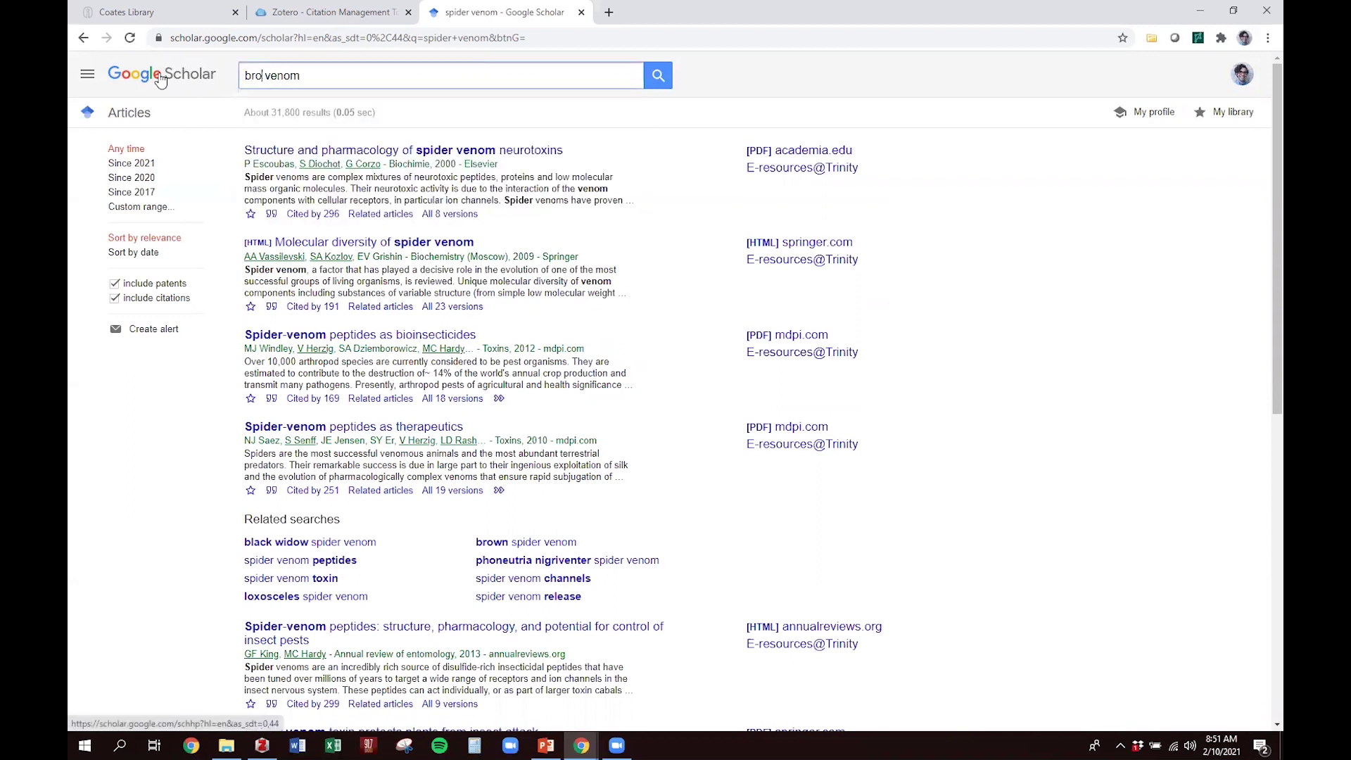
{"action": "type", "text": "e"}
{"action": "key", "text": "End"}
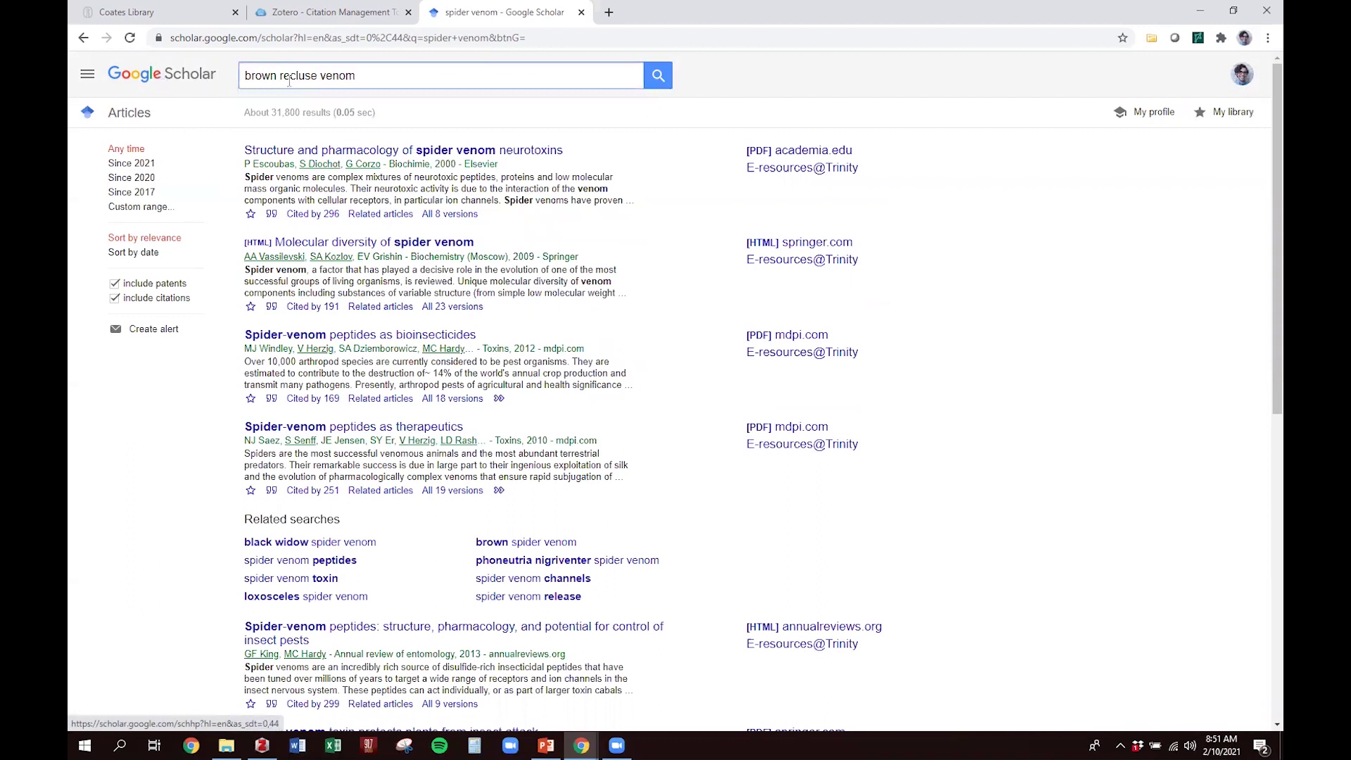
{"action": "left_click", "coordinate": [670, 78]}
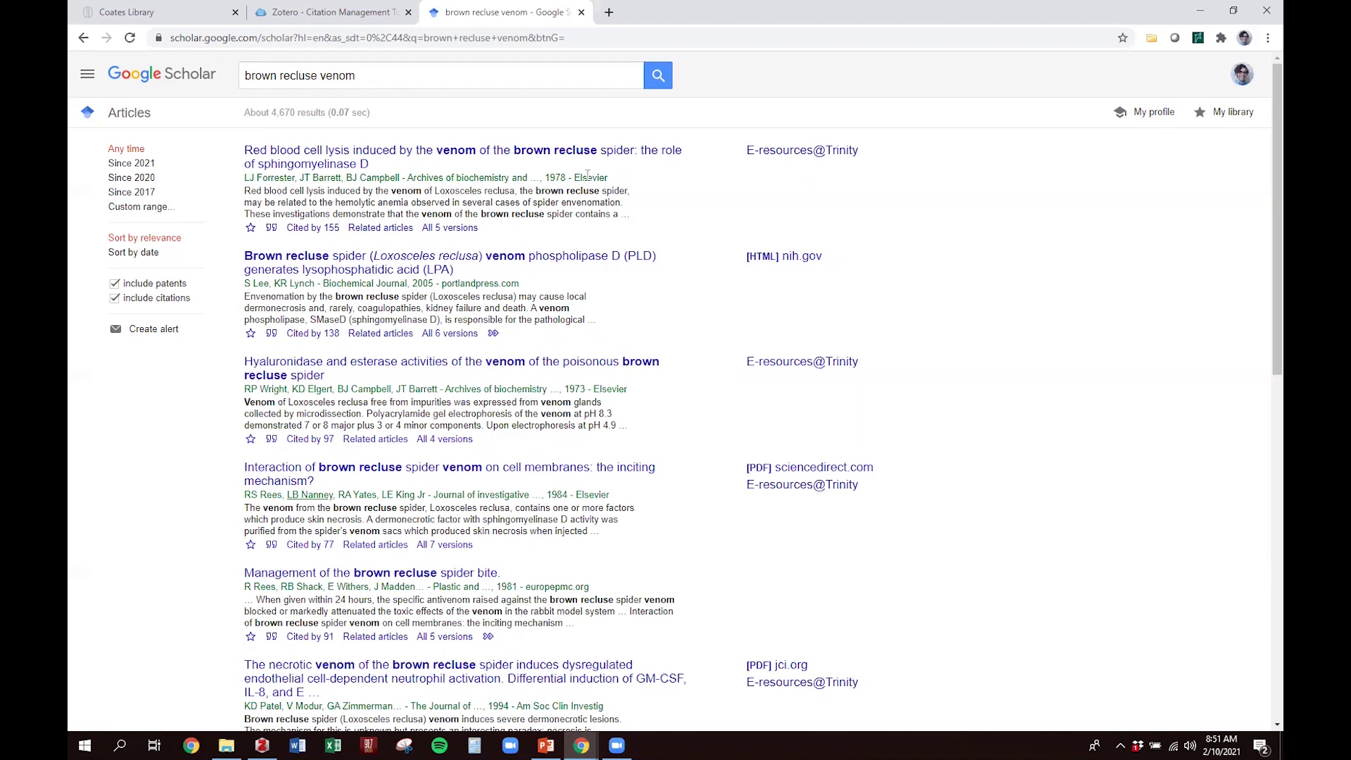
Narrow the Google Scholar search to "brown recluse venom human".
{"action": "left_click", "coordinate": [377, 76]}
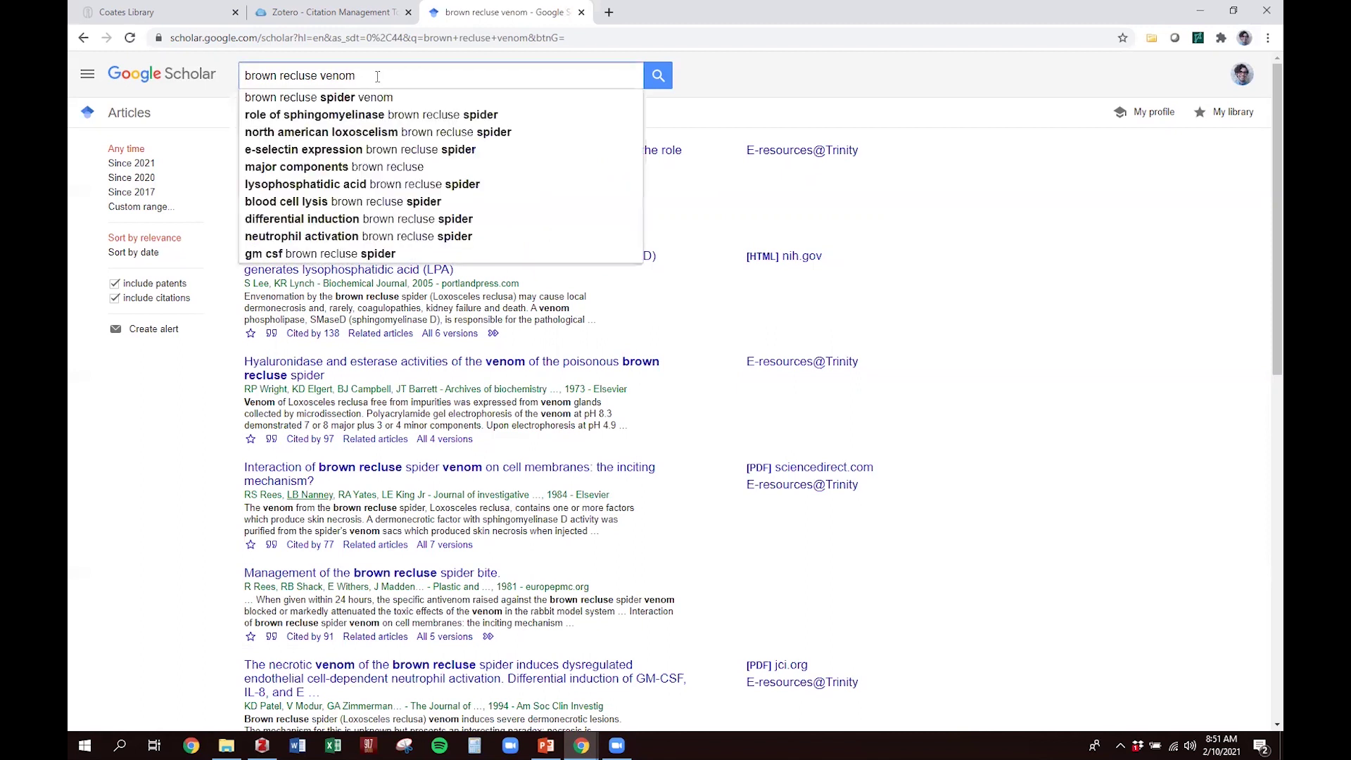
{"action": "type", "text": "human"}
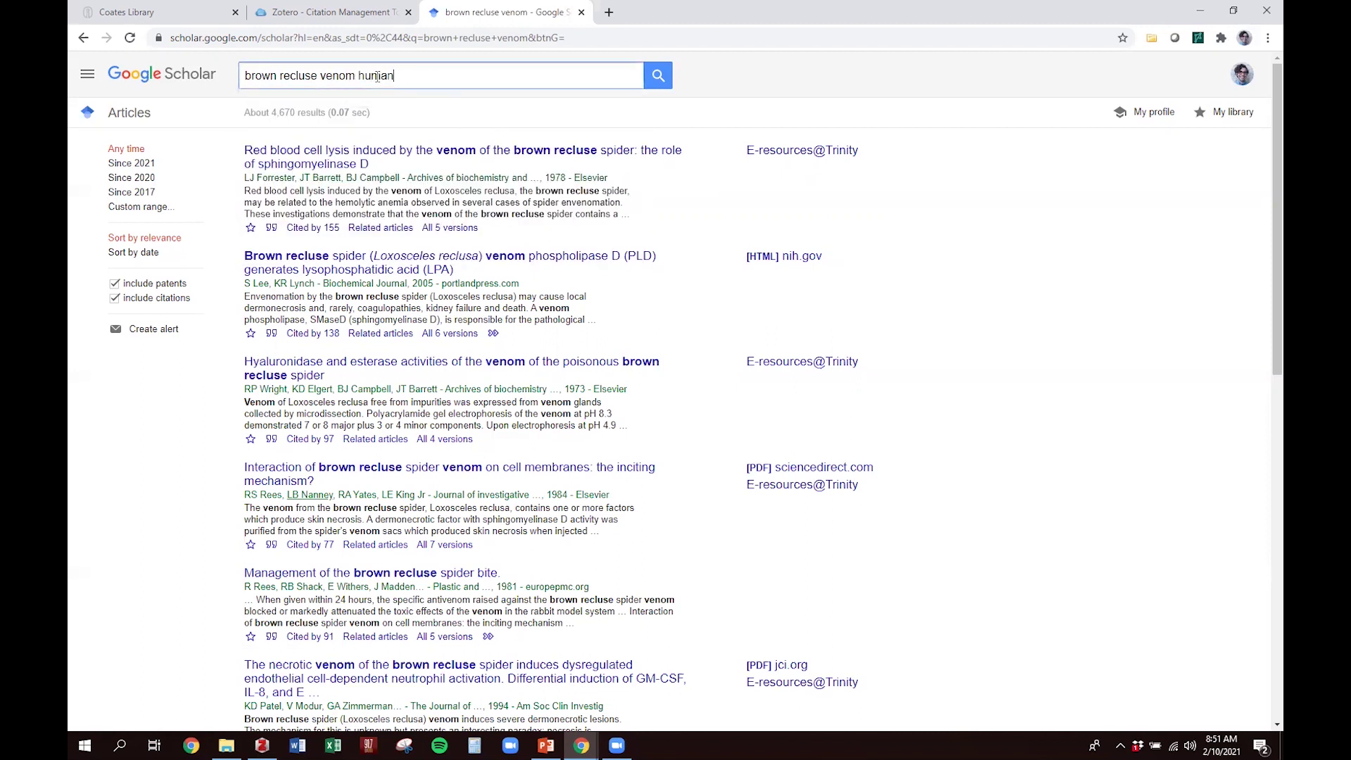
{"action": "key", "text": "Return"}
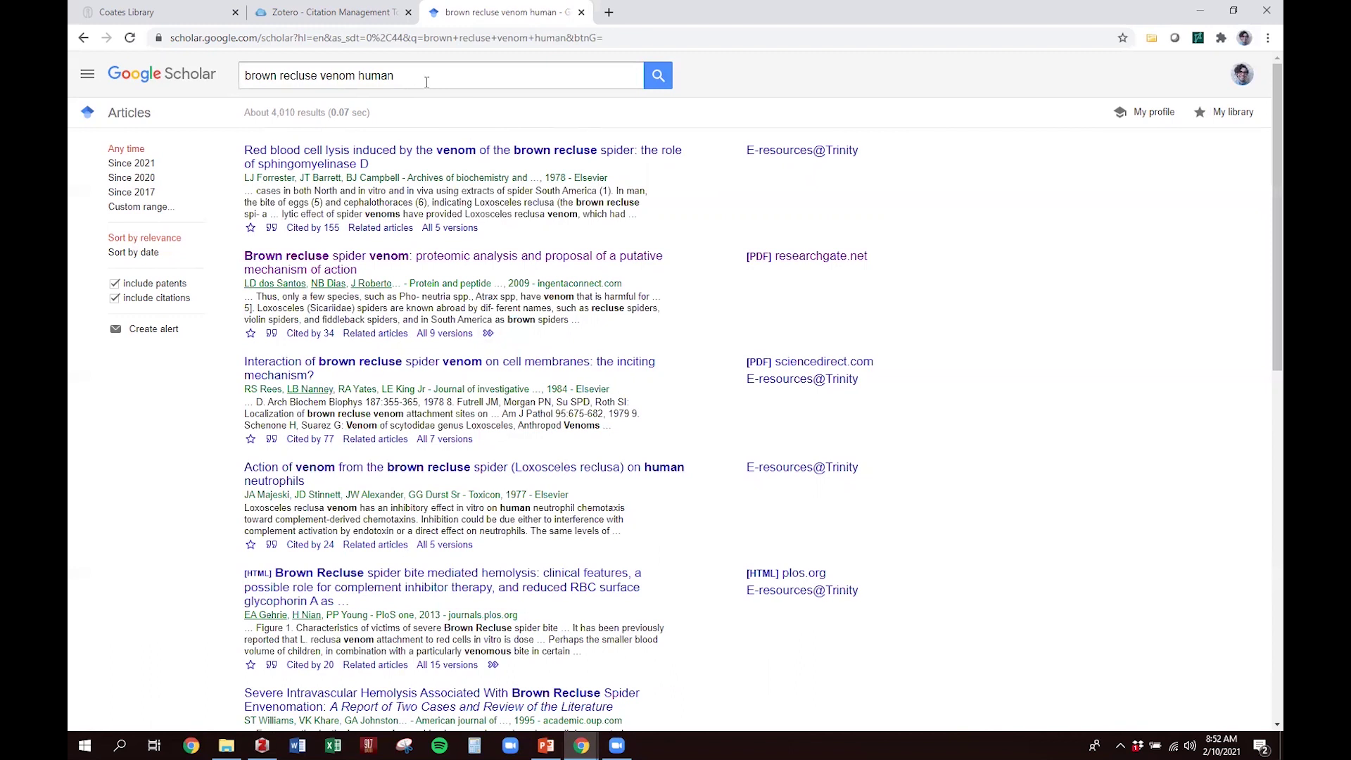
Save "Brown recluse spider venom: proteomic analysis and proposal of a putative mechanism of action" to the Bio Lab collection with the Zotero Connector.
{"action": "left_click", "coordinate": [1154, 44]}
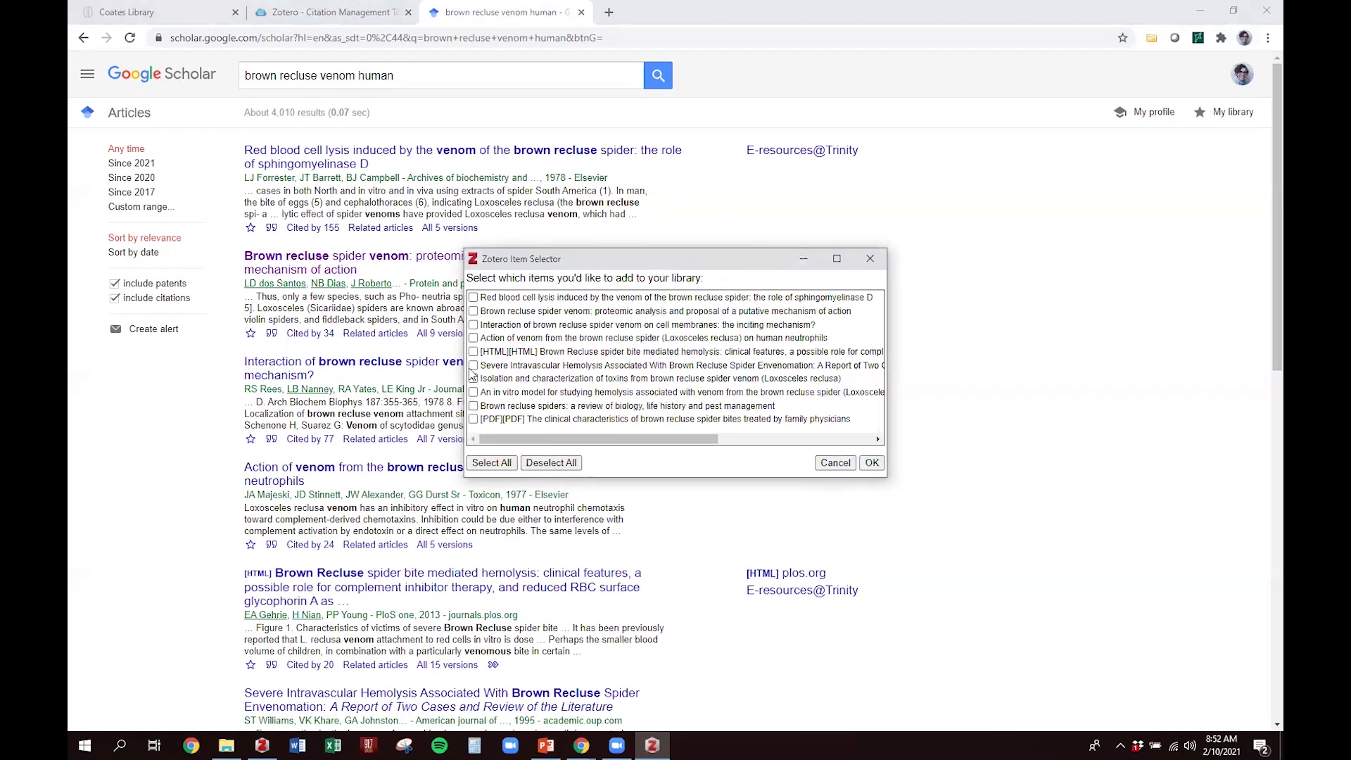
{"action": "left_click", "coordinate": [475, 313]}
{"action": "left_click", "coordinate": [871, 463]}
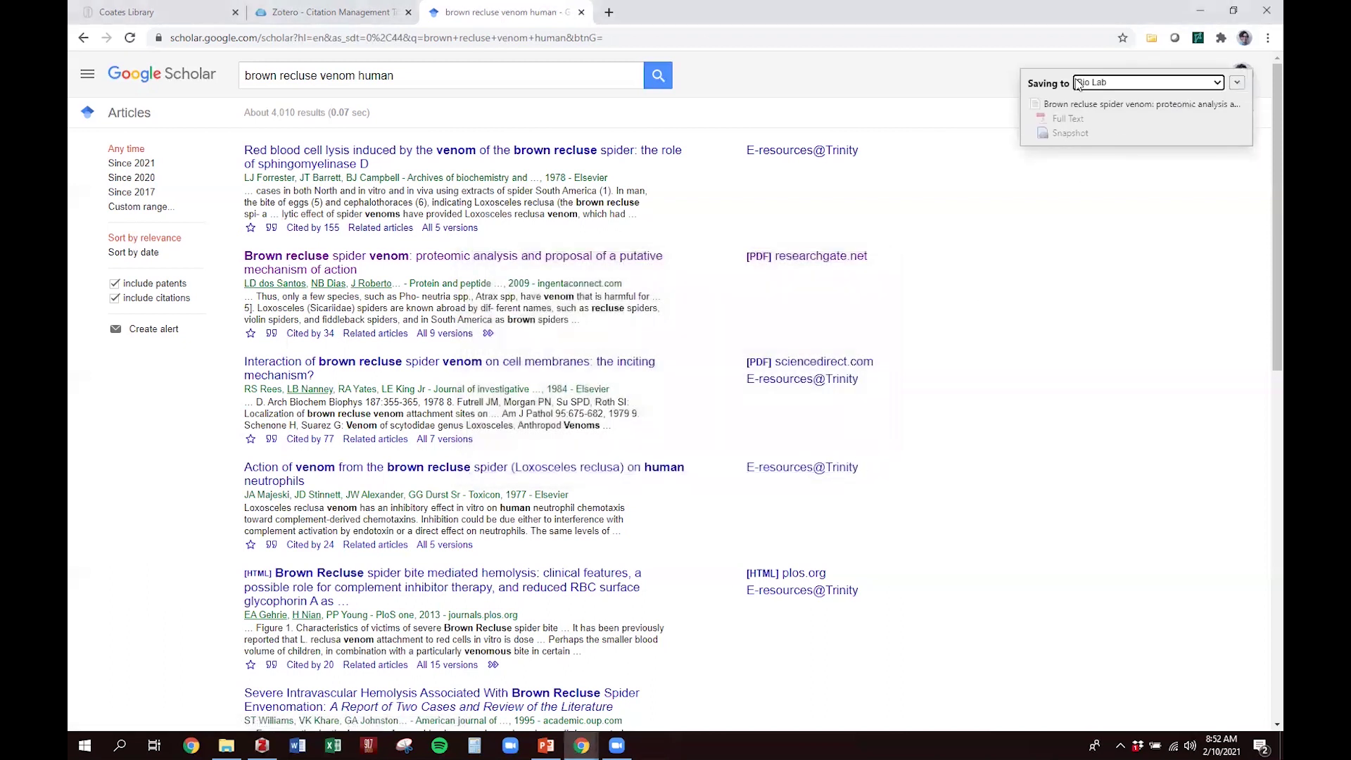
{"action": "left_click", "coordinate": [1152, 90]}
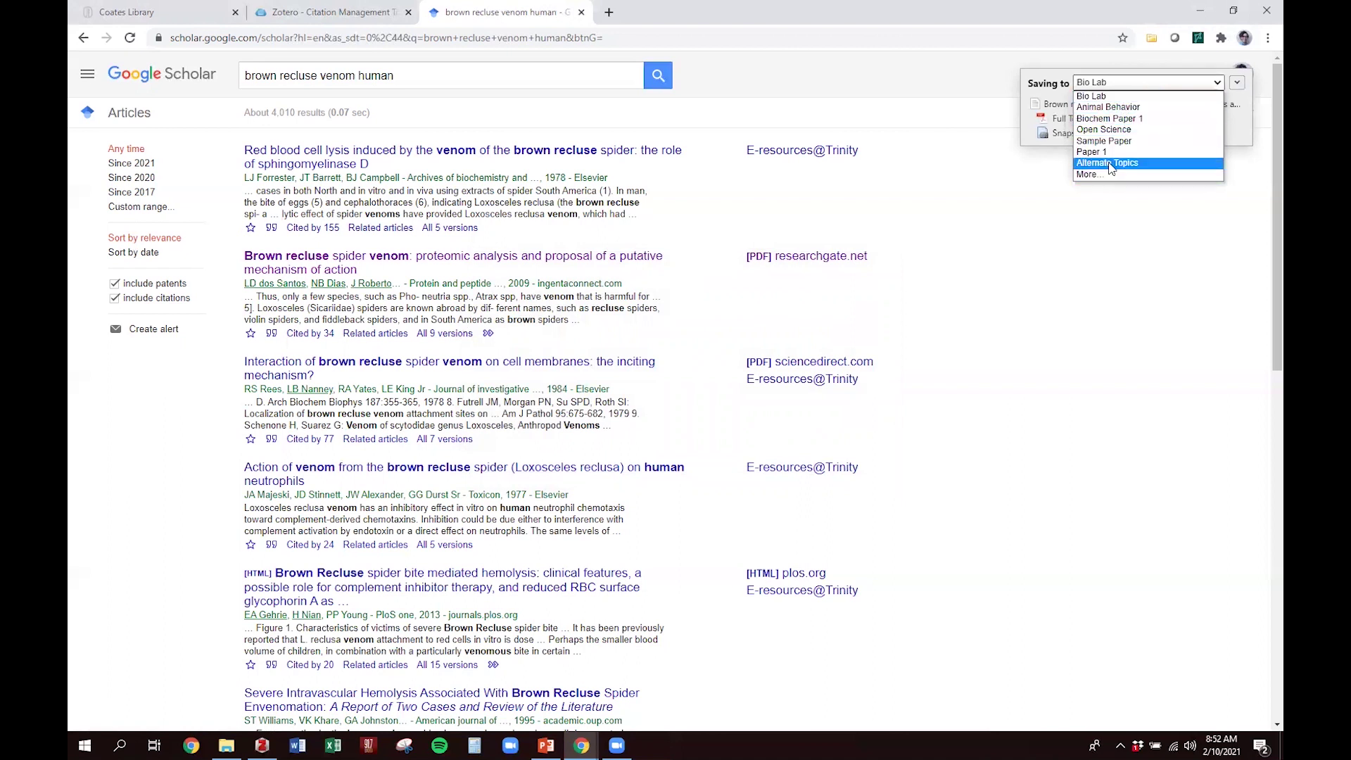
{"action": "left_click", "coordinate": [1107, 98]}
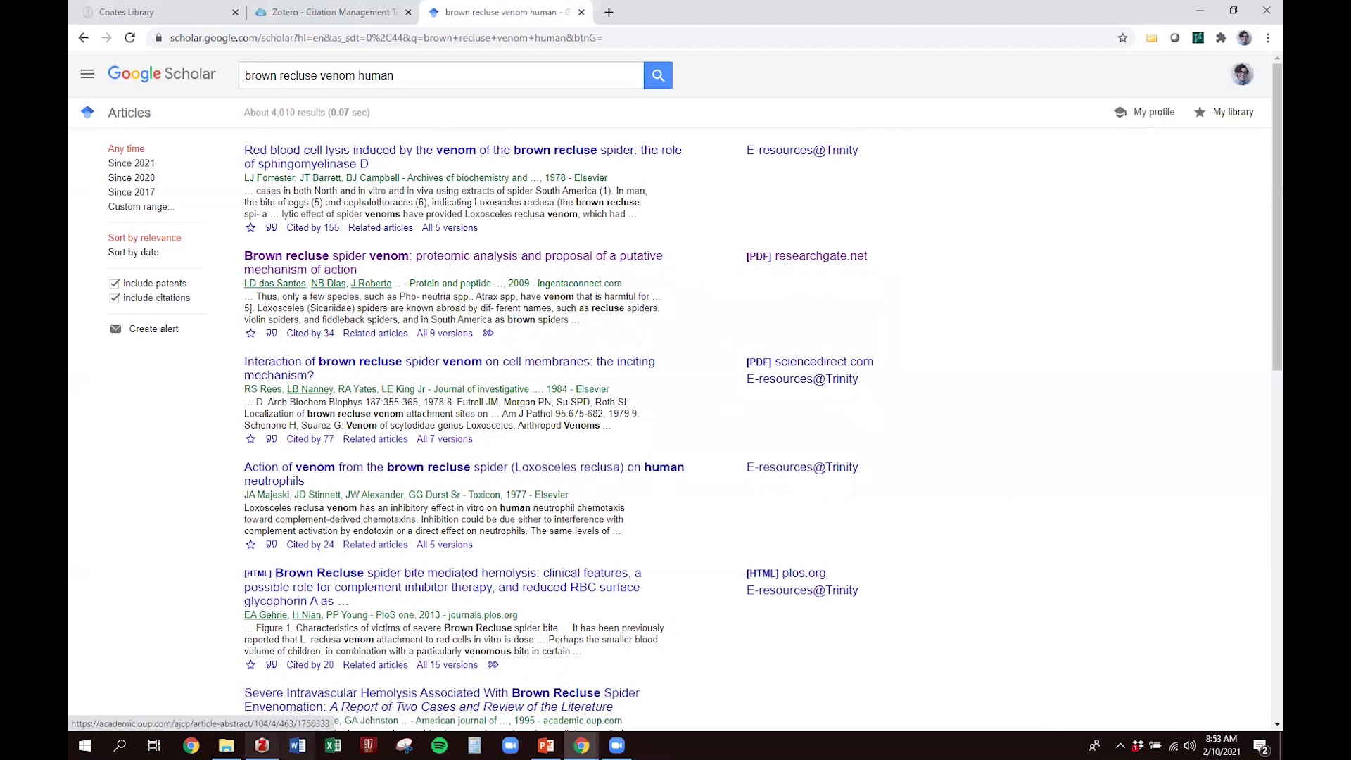
Switch to Zotero and expand the saved brown recluse article in Bio Lab to list its attachments.
{"action": "mouse_move", "coordinate": [262, 745]}
{"action": "left_click", "coordinate": [261, 672]}
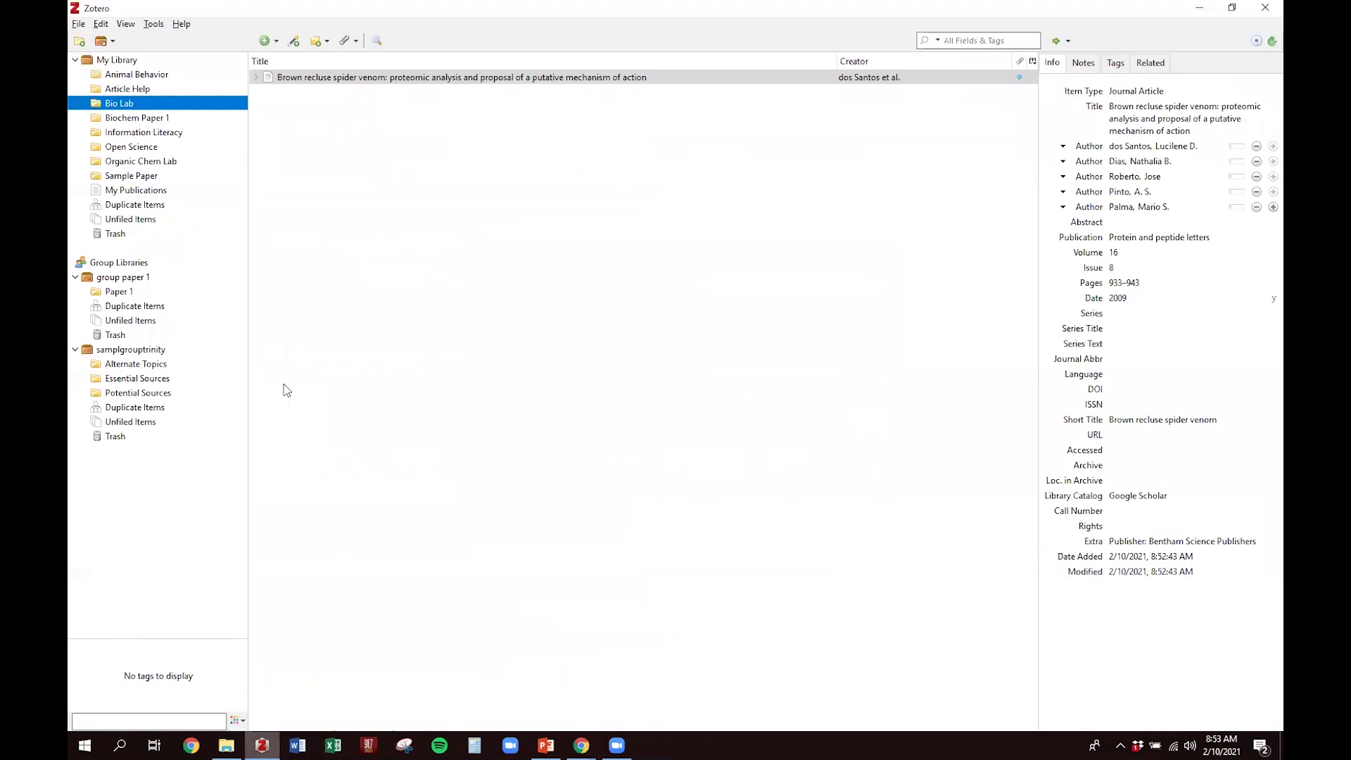
{"action": "left_click", "coordinate": [492, 78]}
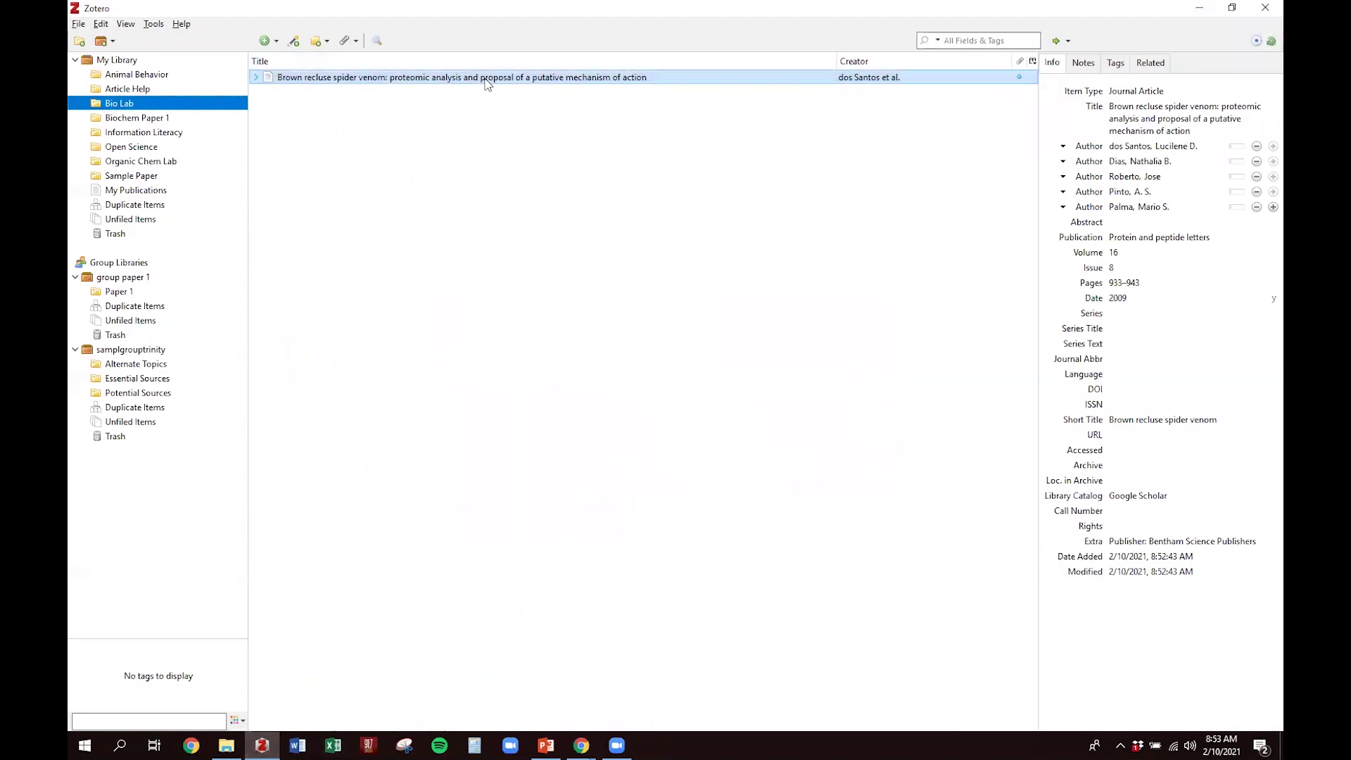
{"action": "left_click", "coordinate": [257, 77]}
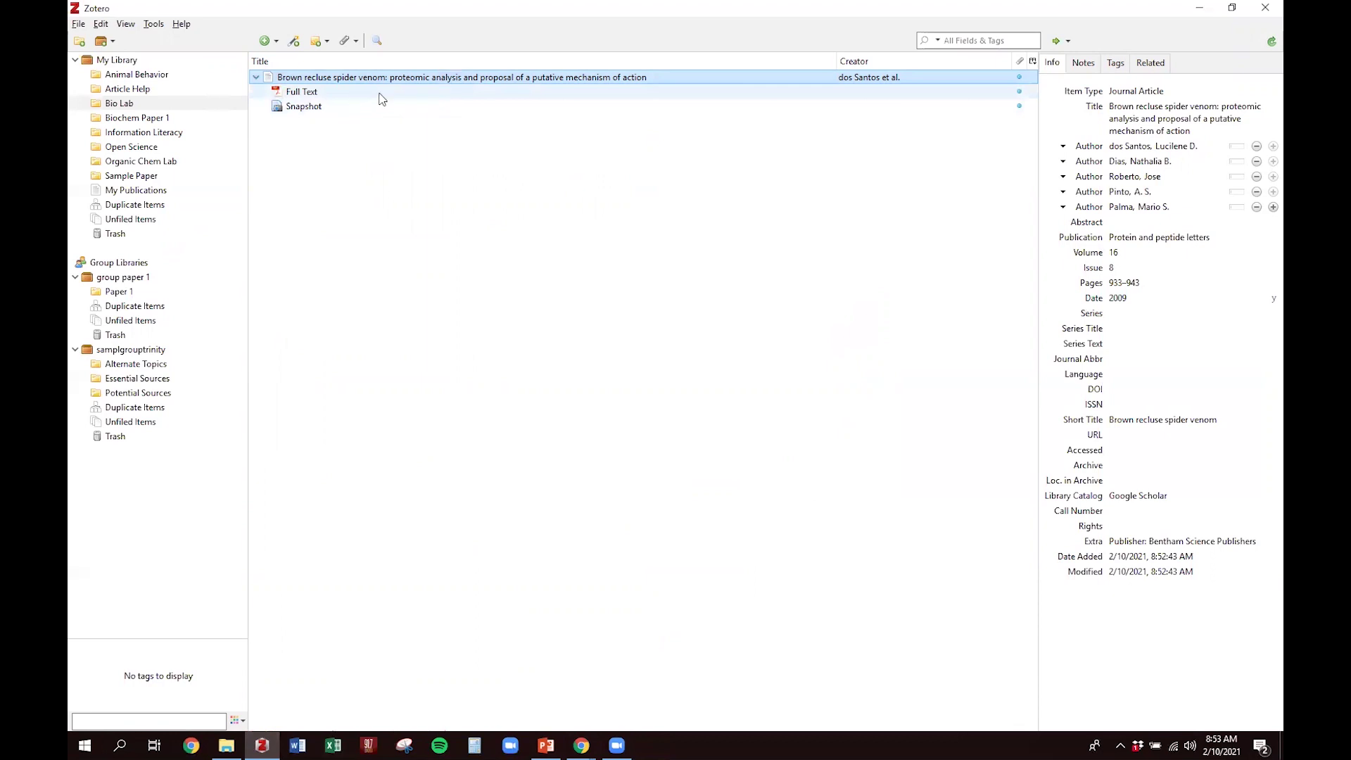
Open the article's full-text PDF in a maximized Acrobat window, look over its first page, and close it.
{"action": "double_click", "coordinate": [459, 77]}
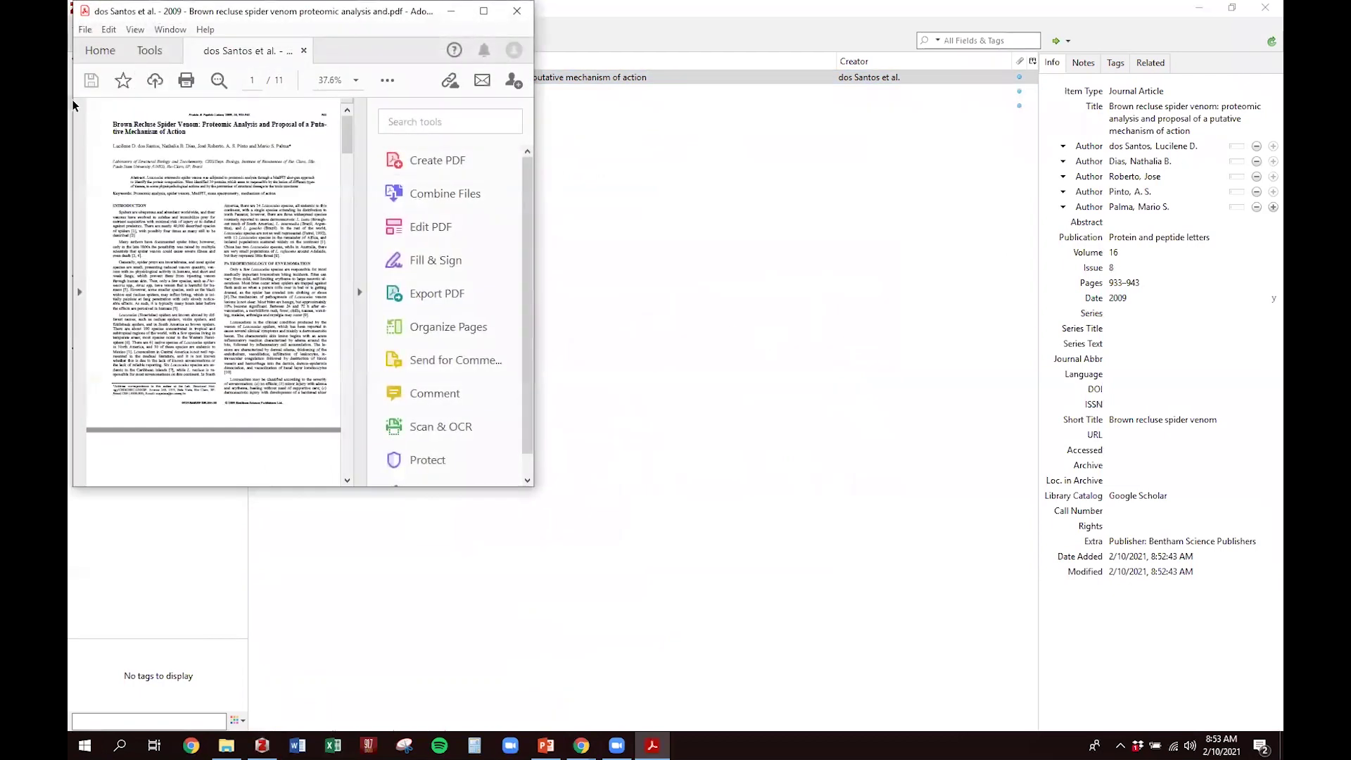
{"action": "left_click", "coordinate": [484, 12]}
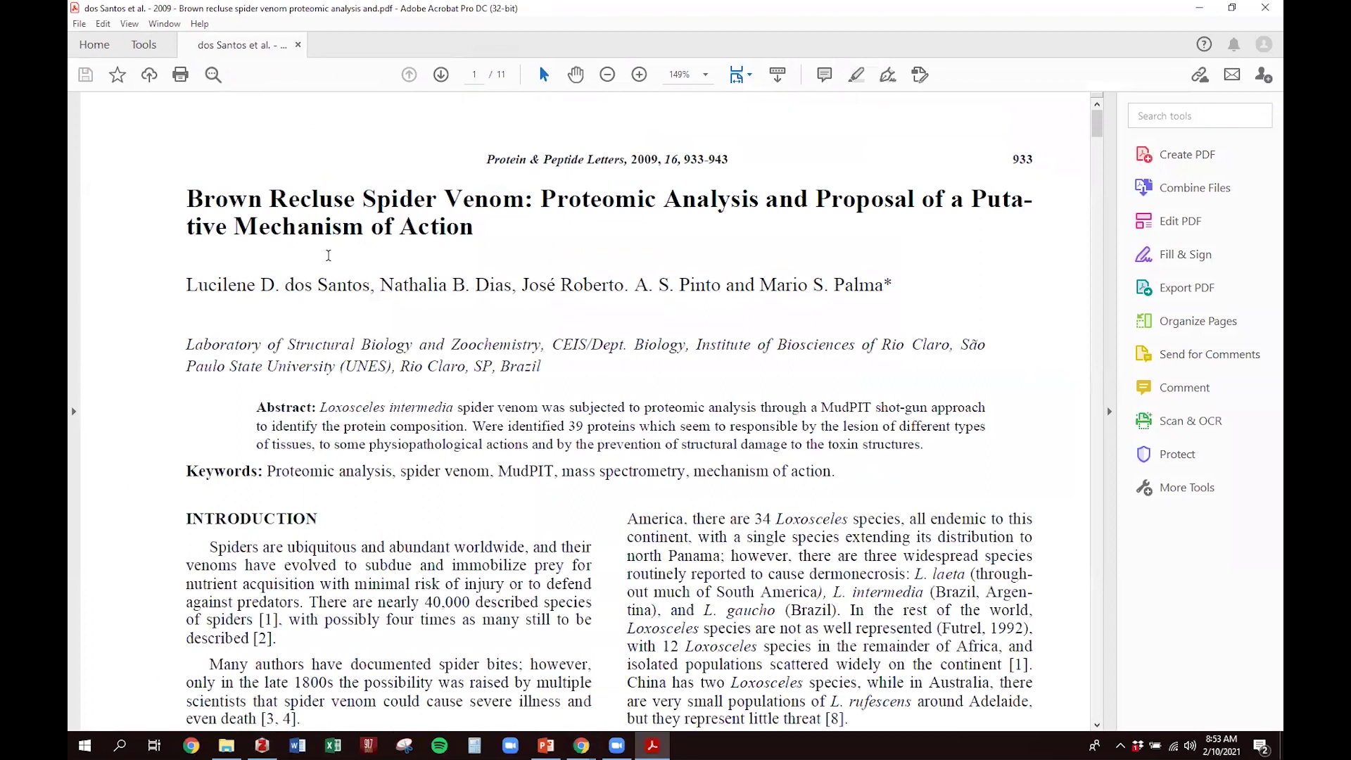
{"action": "scroll", "coordinate": [689, 396], "scroll_direction": "down", "scroll_amount": 1}
{"action": "scroll", "coordinate": [689, 396], "scroll_direction": "down", "scroll_amount": 2}
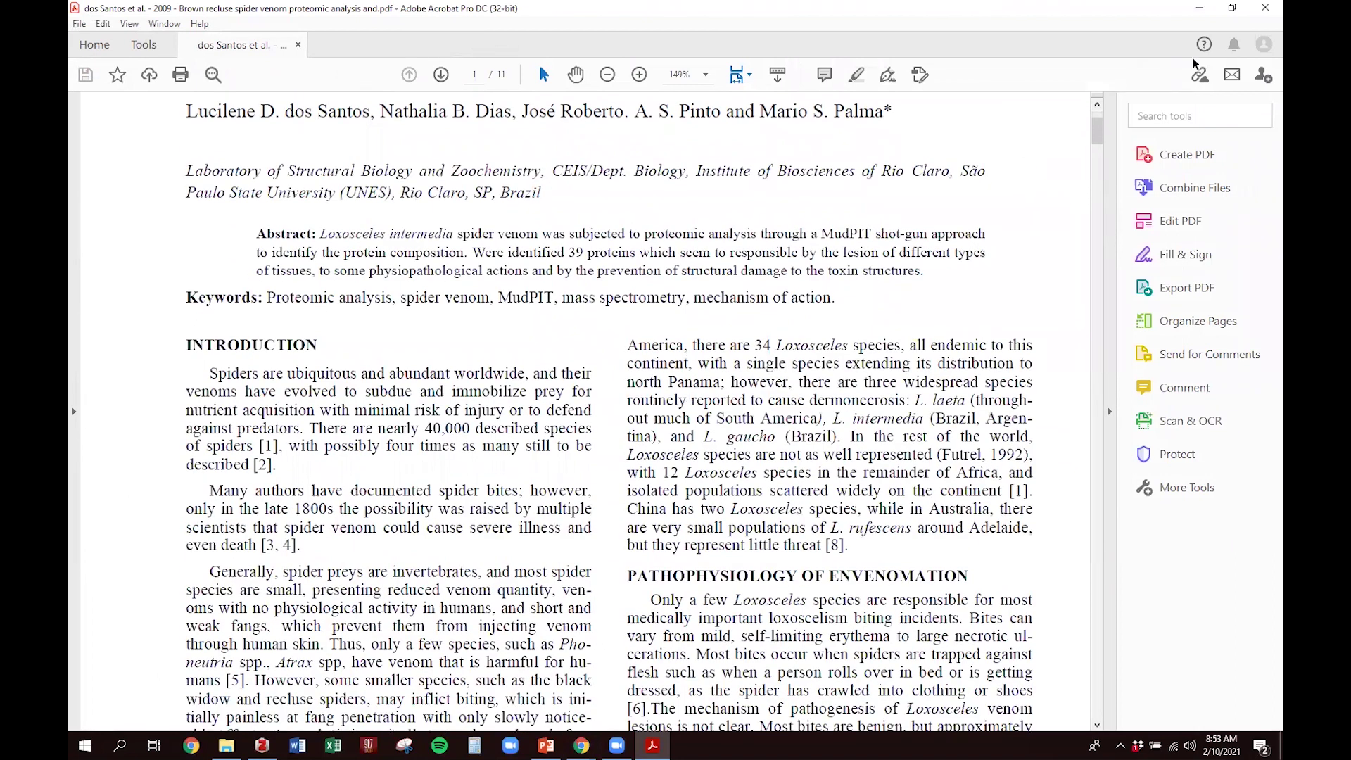
{"action": "left_click", "coordinate": [1264, 9]}
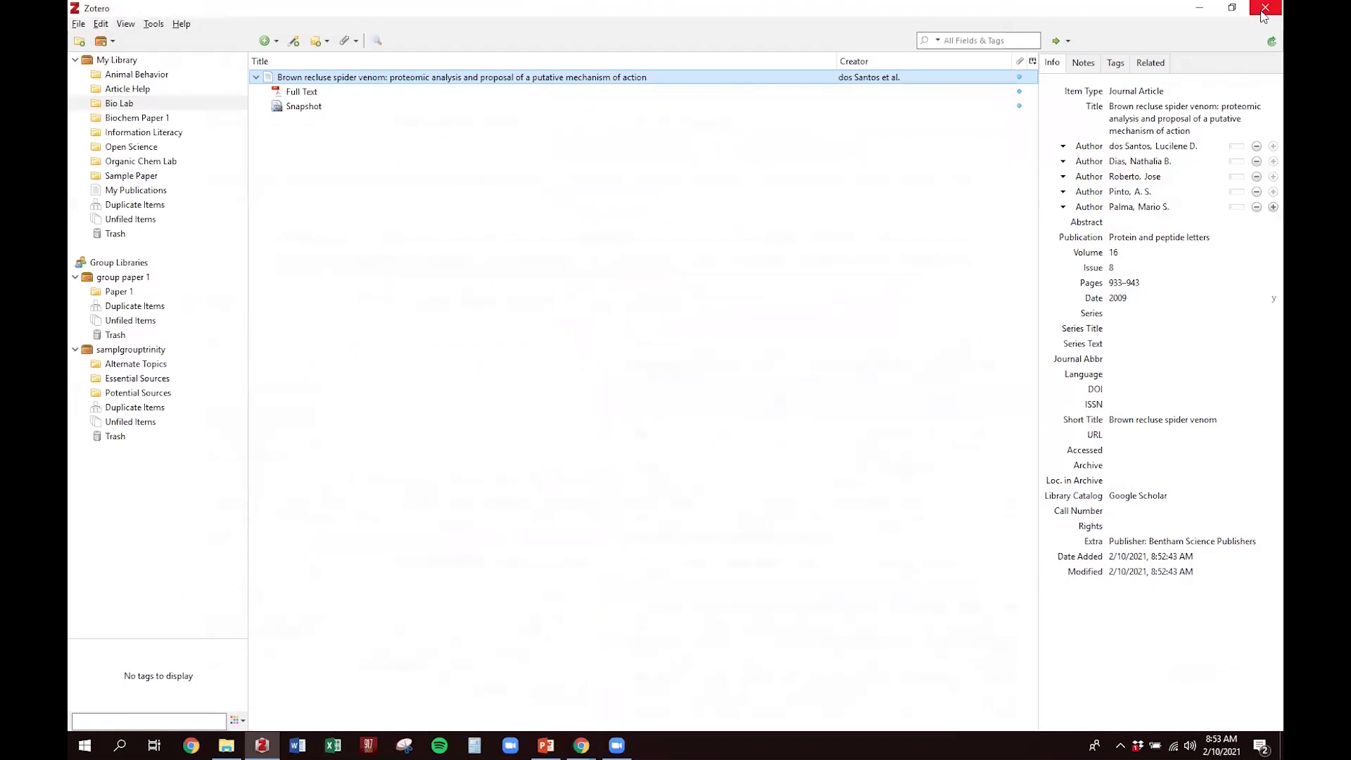
Collapse the brown recluse venom article's attachments in Bio Lab and switch to the Google Scholar results in Chrome.
{"action": "left_click", "coordinate": [255, 77]}
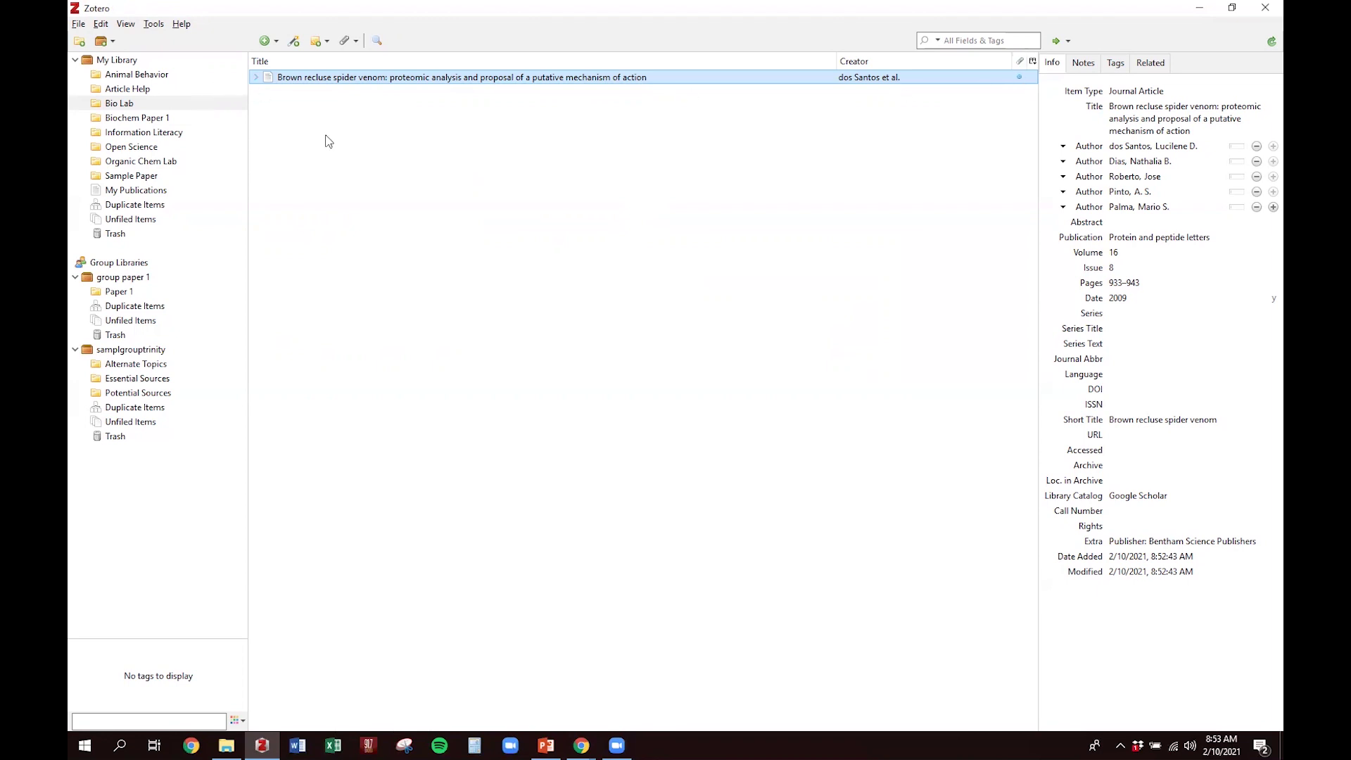
{"action": "left_click", "coordinate": [257, 79]}
{"action": "left_click", "coordinate": [257, 78]}
{"action": "mouse_move", "coordinate": [582, 744]}
{"action": "left_click", "coordinate": [642, 699]}
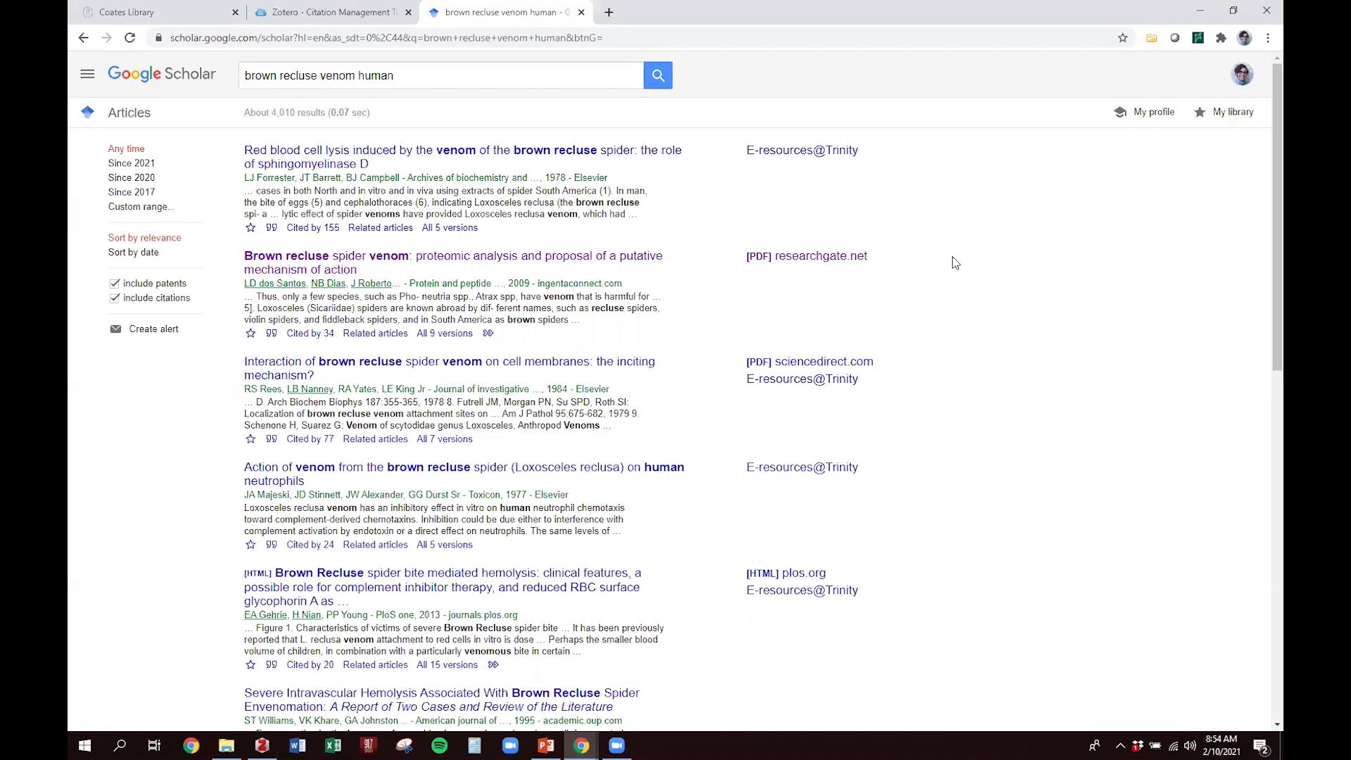
Open the result "Red blood cell lysis induced by the venom of the brown recluse spider" and examine its ScienceDirect page for abstract and full-text access.
{"action": "left_click", "coordinate": [417, 162]}
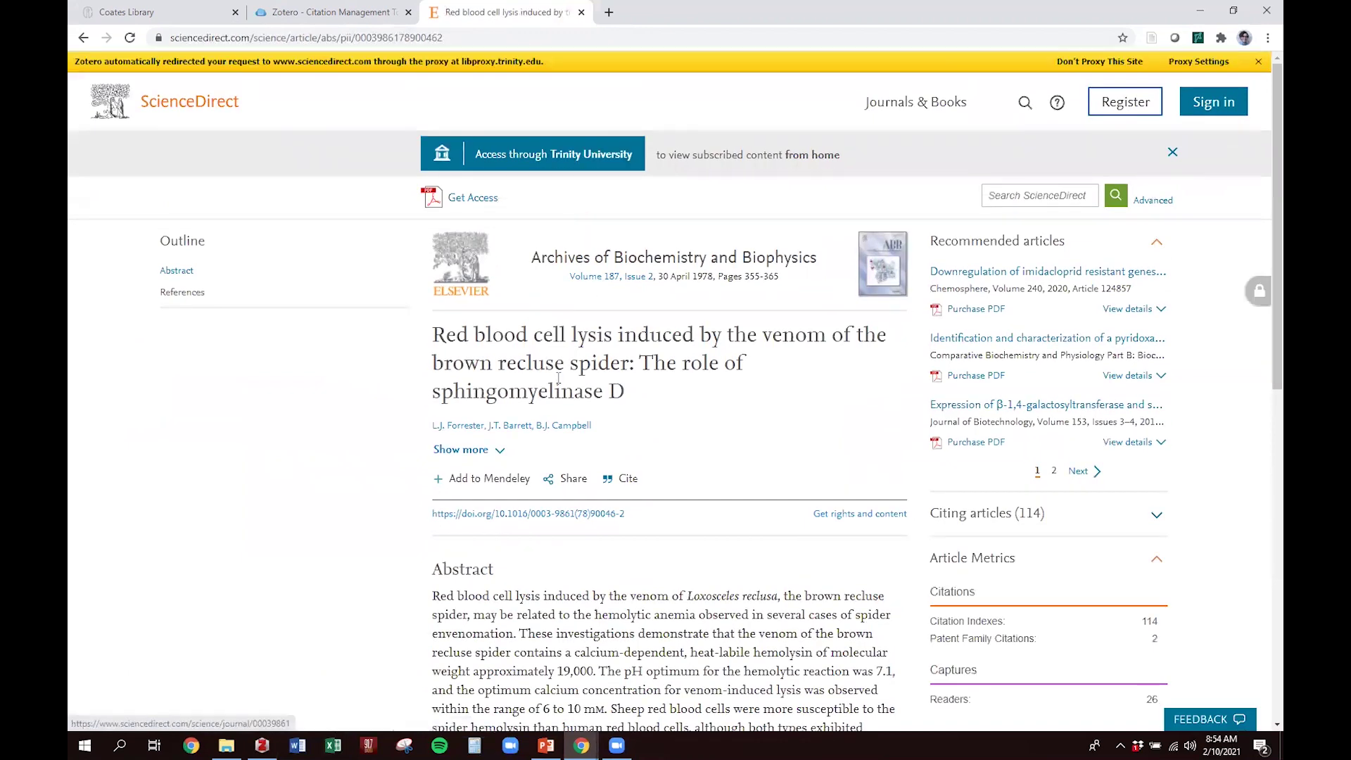
{"action": "scroll", "coordinate": [496, 480], "scroll_direction": "down", "scroll_amount": 4}
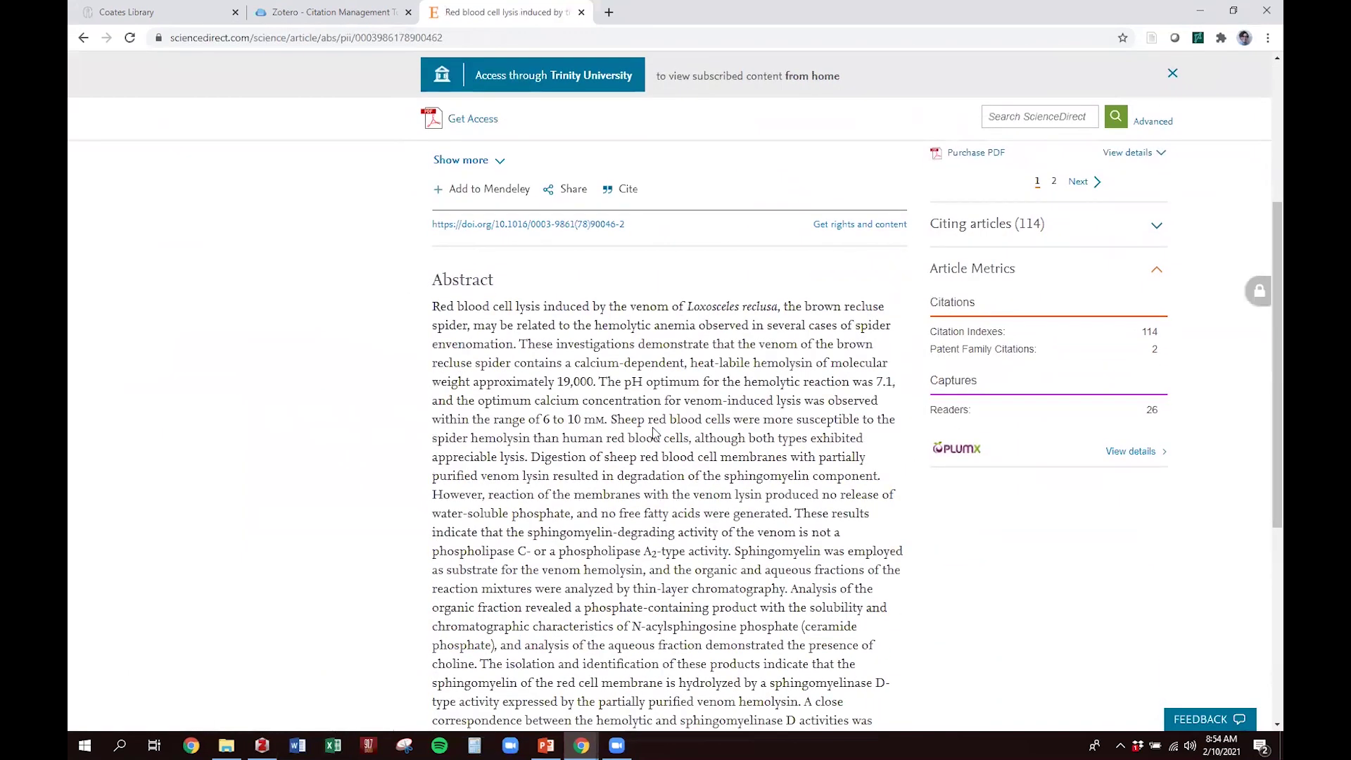
{"action": "scroll", "coordinate": [656, 433], "scroll_direction": "down", "scroll_amount": 2}
{"action": "scroll", "coordinate": [464, 440], "scroll_direction": "up", "scroll_amount": 4}
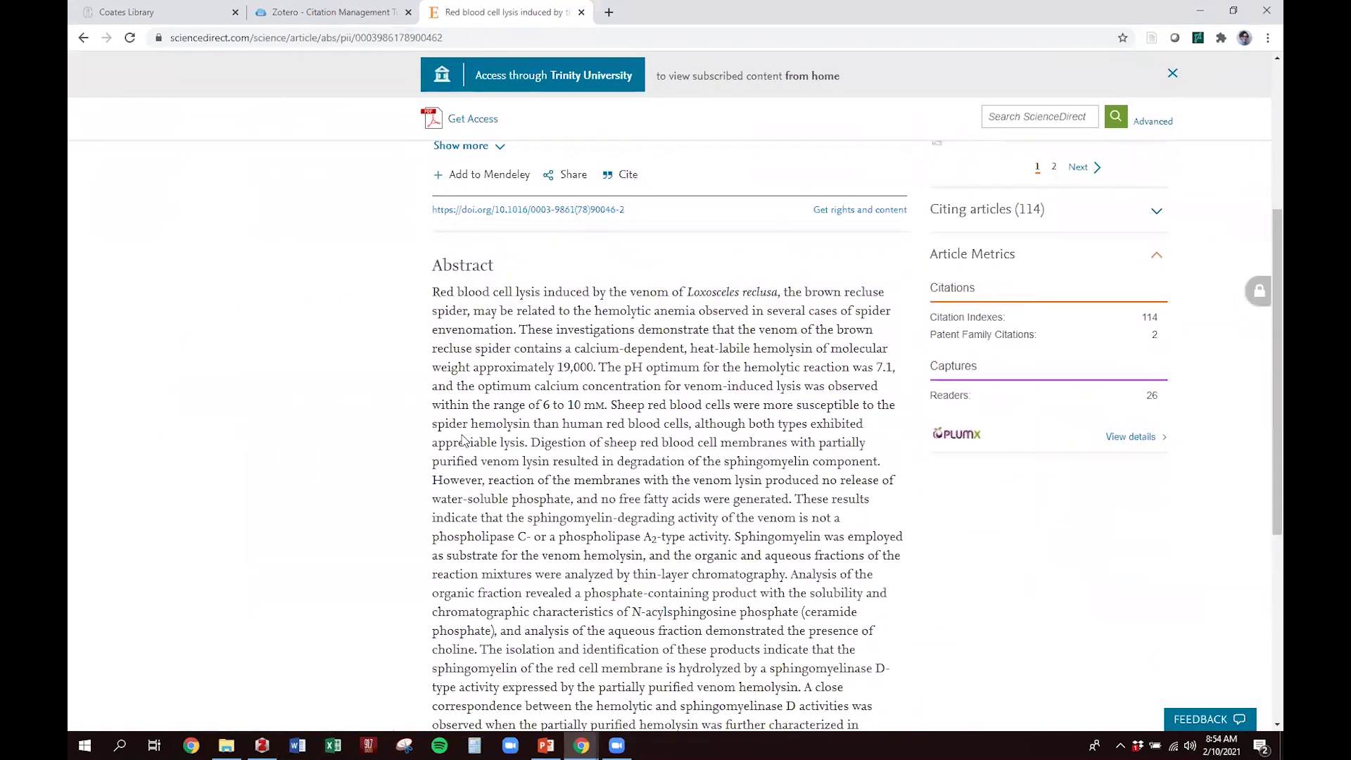
{"action": "scroll", "coordinate": [696, 464], "scroll_direction": "down", "scroll_amount": 3}
{"action": "scroll", "coordinate": [696, 465], "scroll_direction": "down", "scroll_amount": 4}
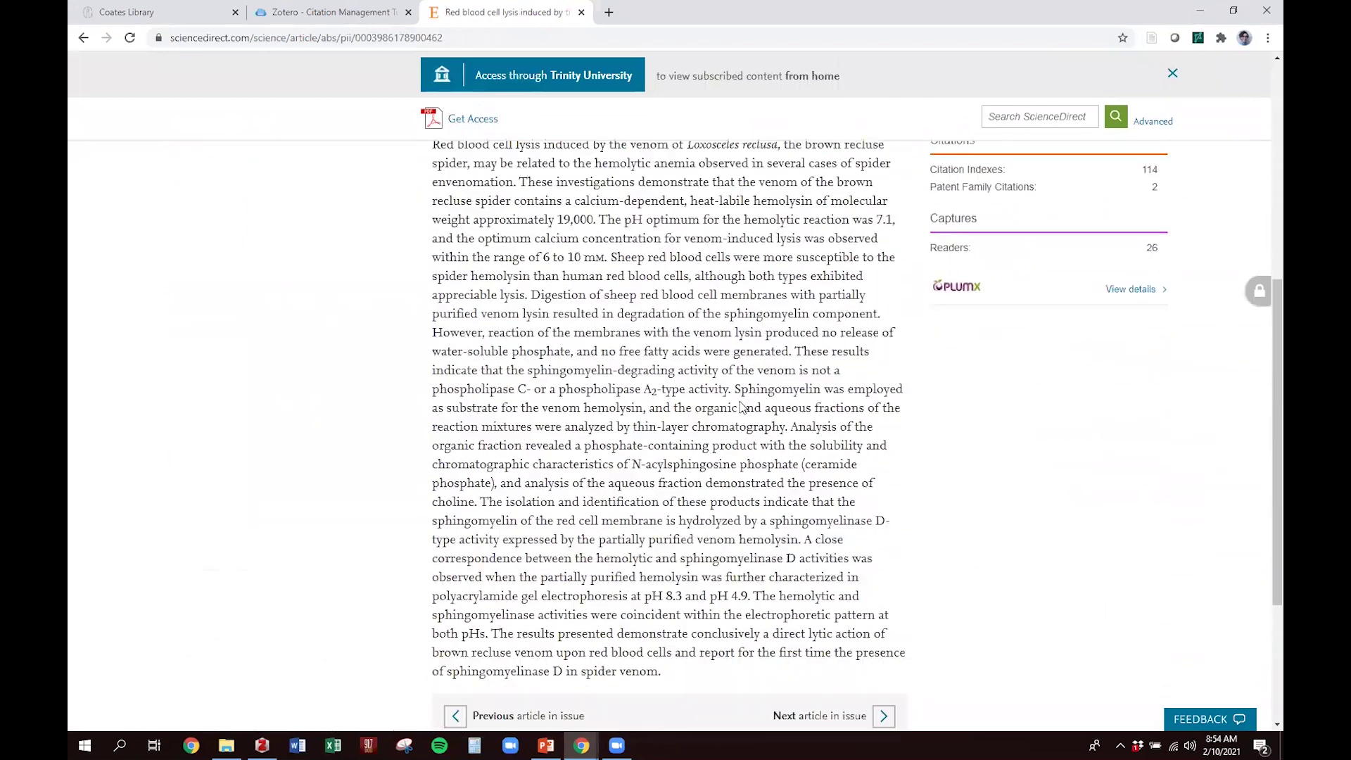
{"action": "scroll", "coordinate": [765, 441], "scroll_direction": "up", "scroll_amount": 4}
{"action": "scroll", "coordinate": [716, 377], "scroll_direction": "up", "scroll_amount": 4}
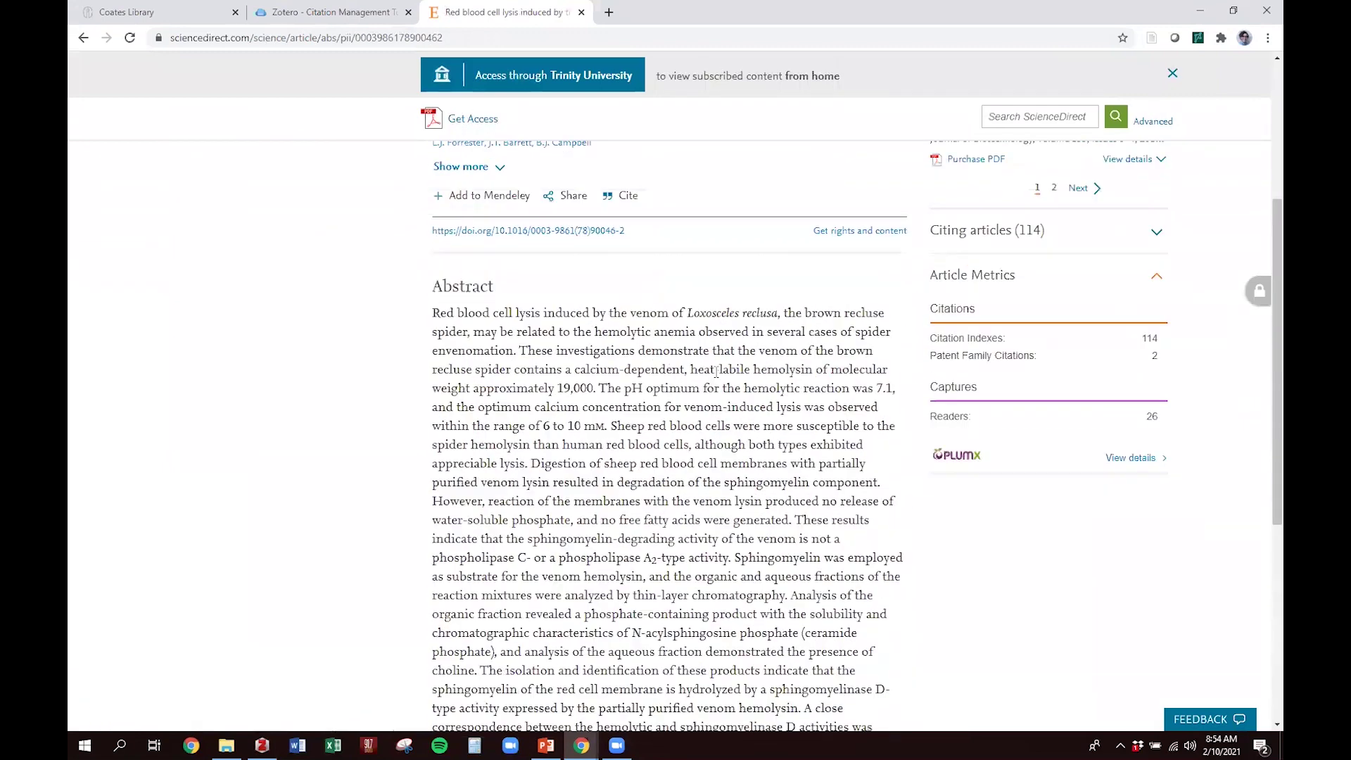
Return to the Scholar results, follow the red blood cell lysis article's E-resources@Trinity link, and log in to Coates Library with the prefilled credentials.
{"action": "left_click", "coordinate": [78, 43]}
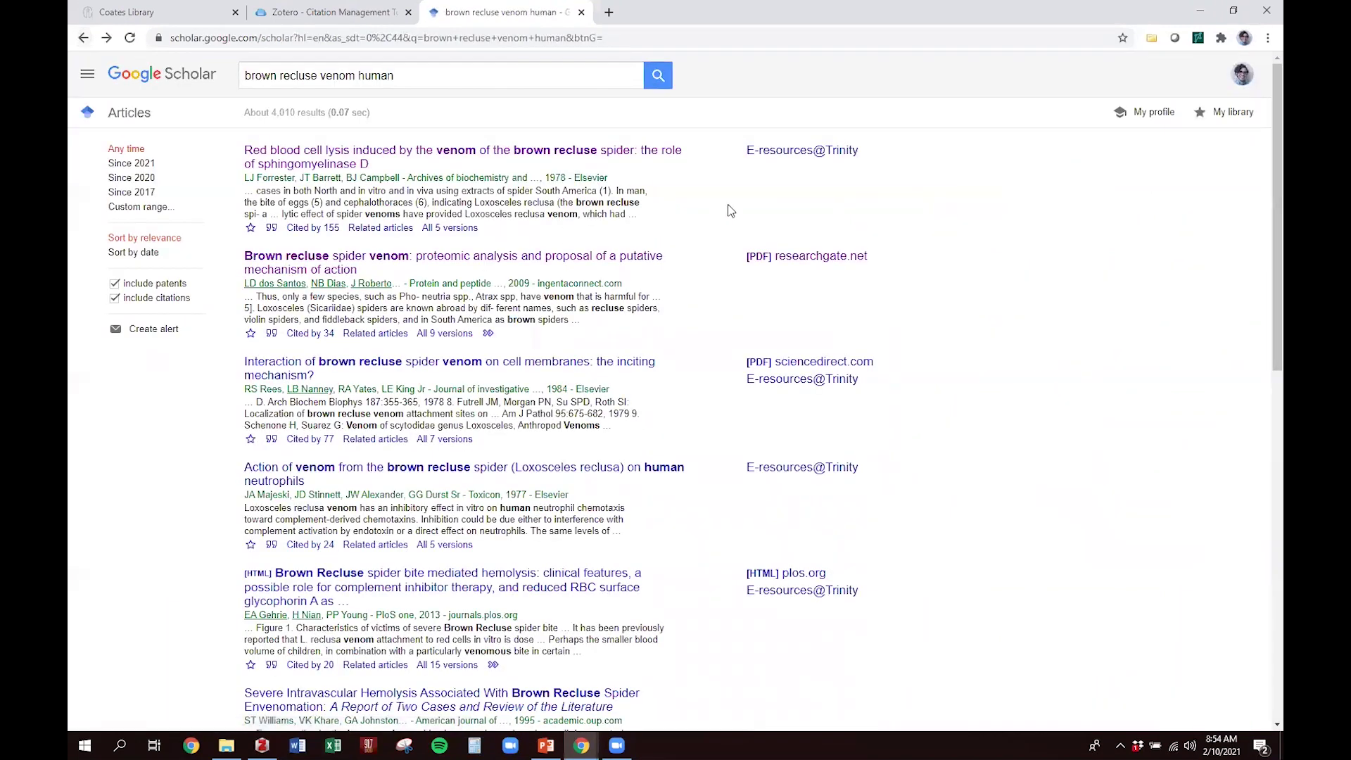
{"action": "left_click", "coordinate": [789, 159]}
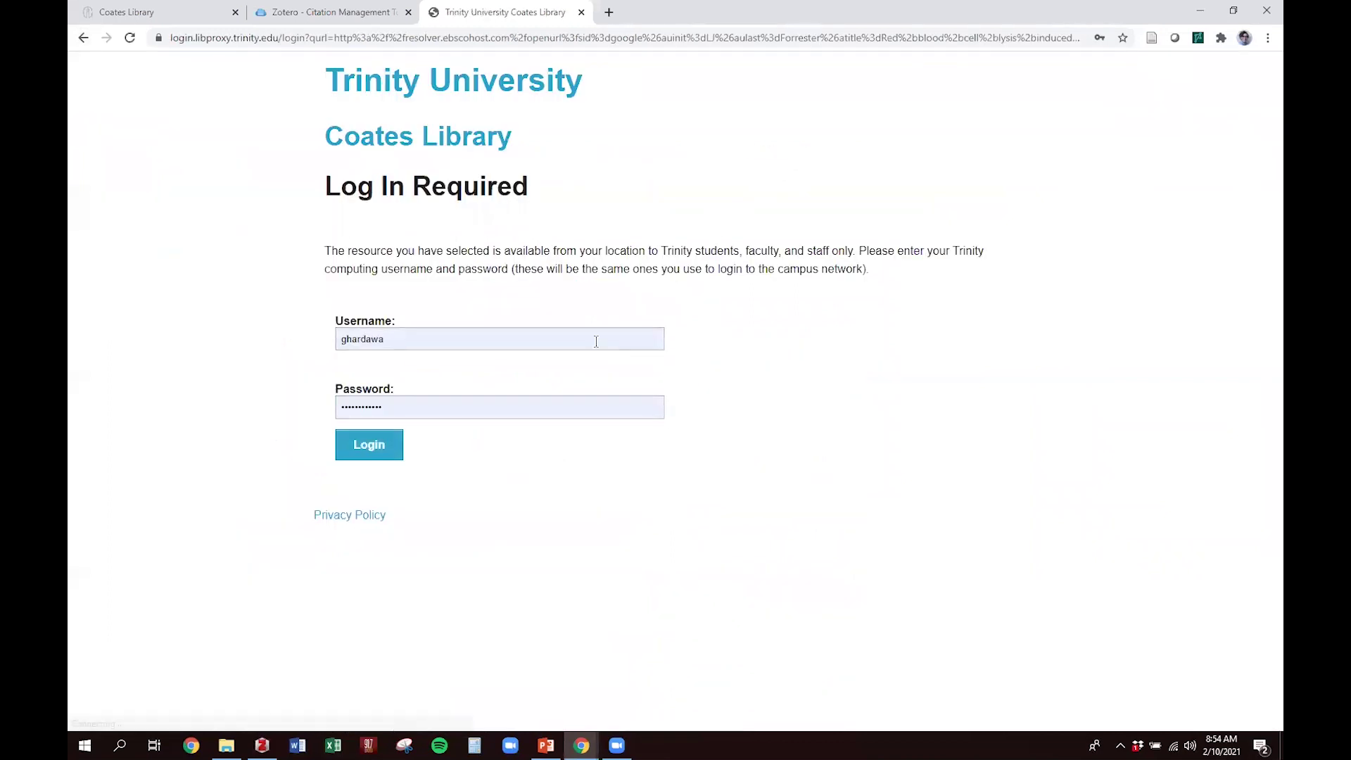
{"action": "left_click", "coordinate": [387, 446]}
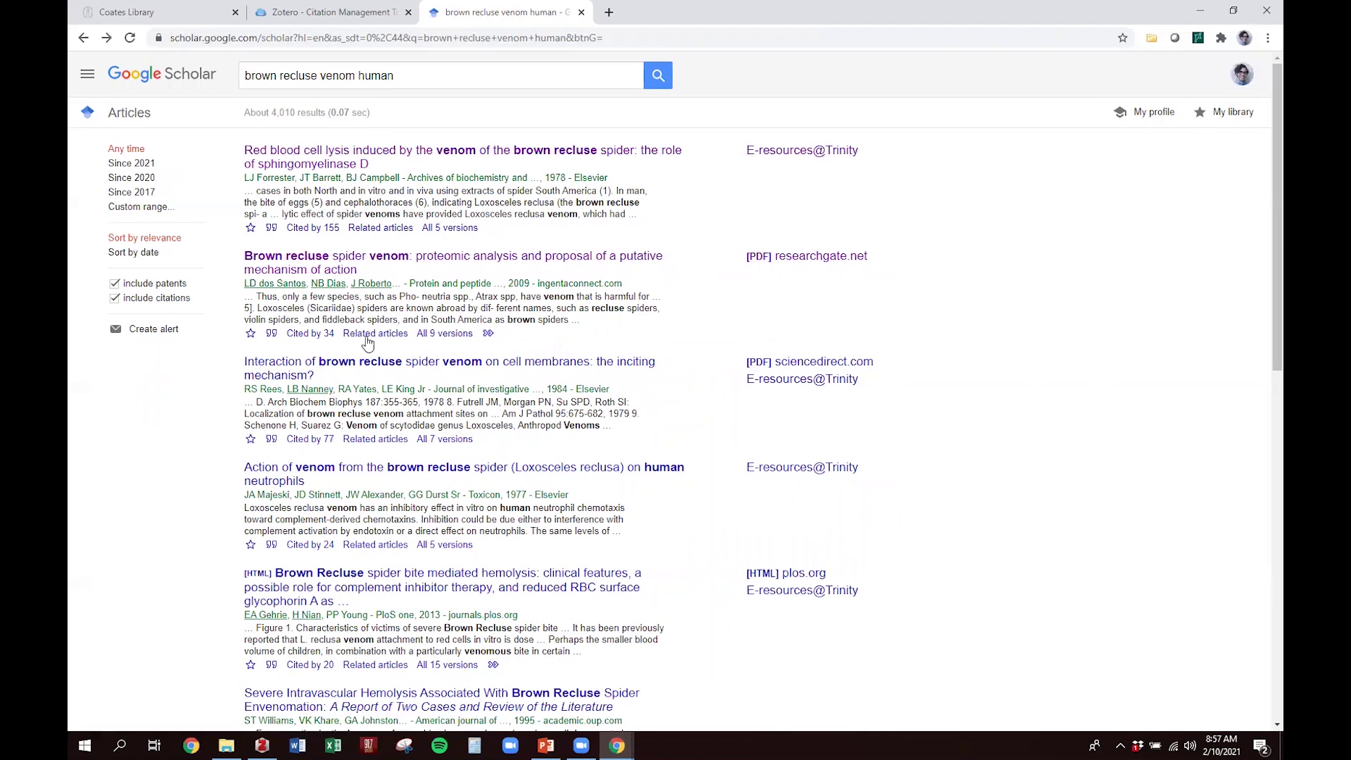
Save the sciencedirect.com PDF of "Interaction of Brown Recluse Spider Venom on Cell Membranes" to Zotero, then collapse its entry in Bio Lab.
{"action": "left_click", "coordinate": [781, 366]}
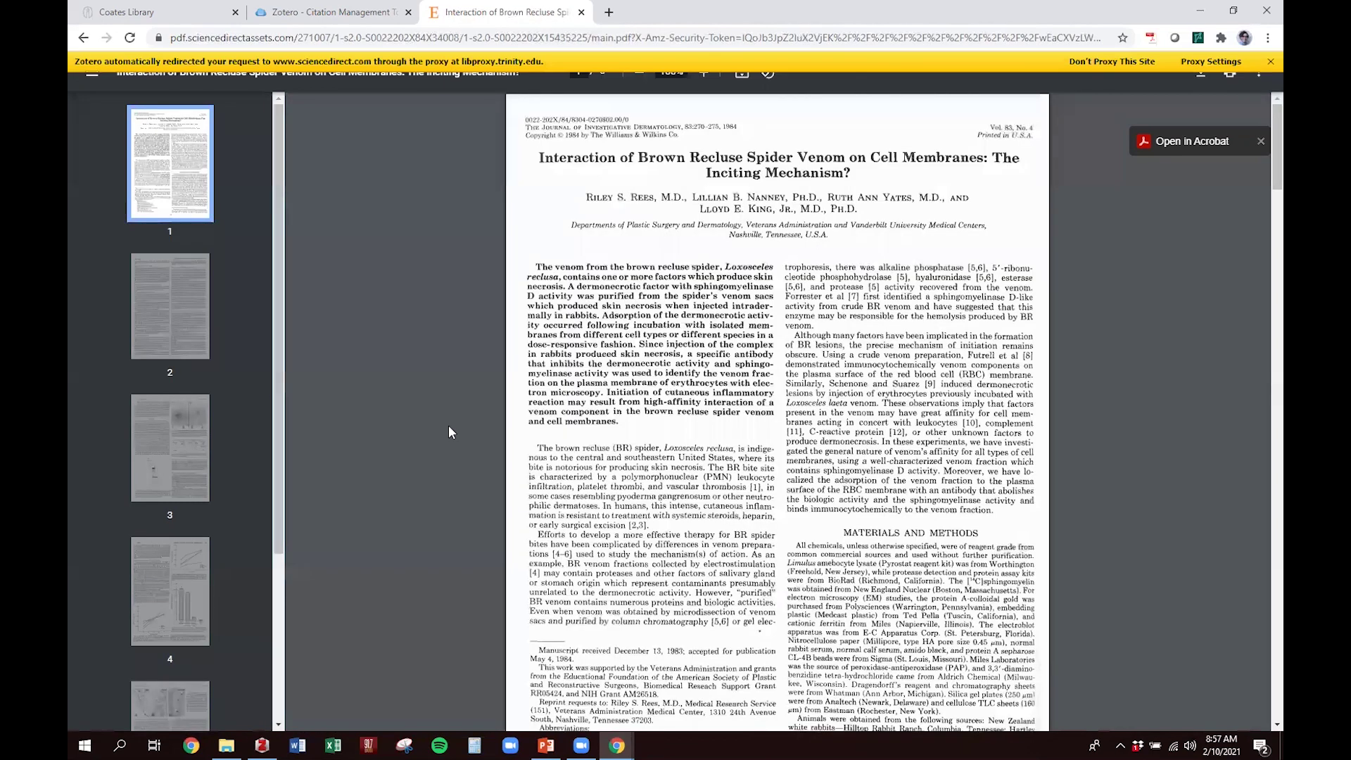
{"action": "left_click", "coordinate": [1266, 63]}
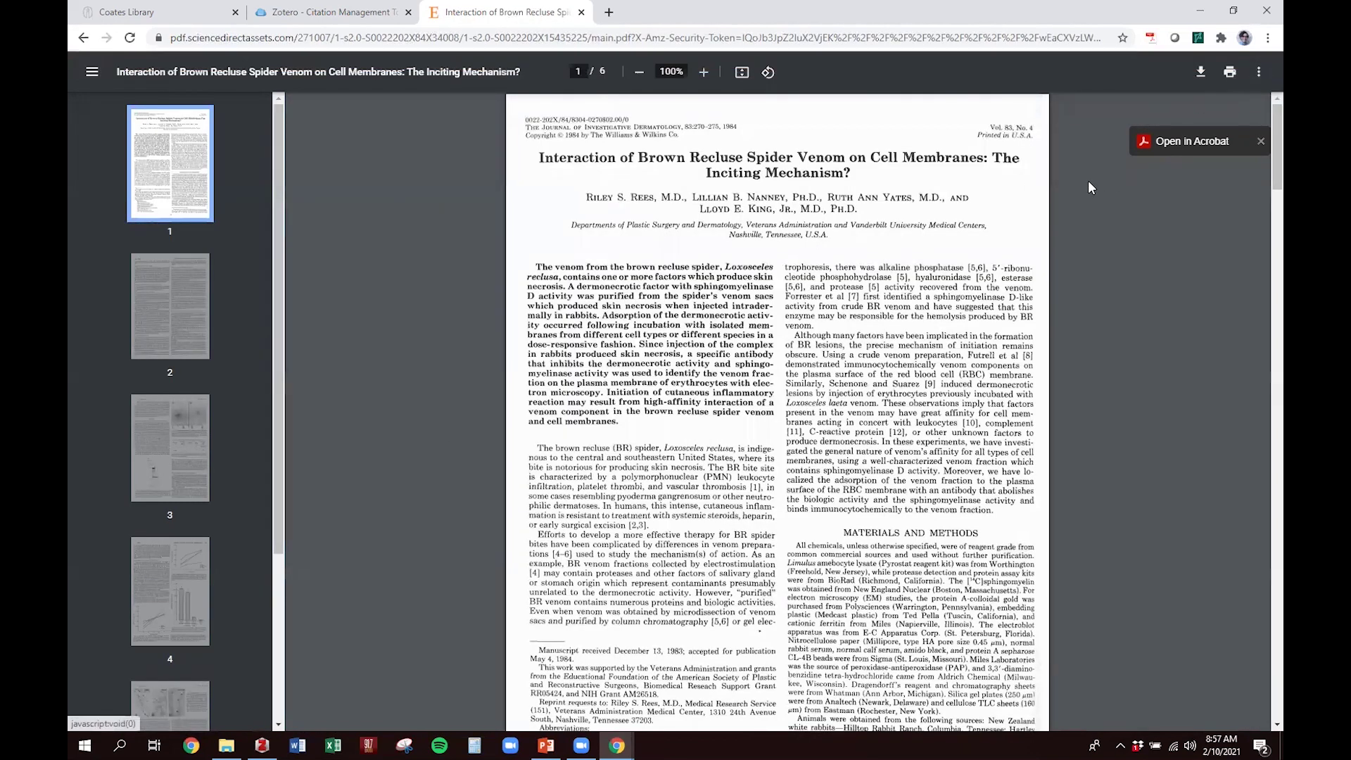
{"action": "left_click", "coordinate": [1151, 39]}
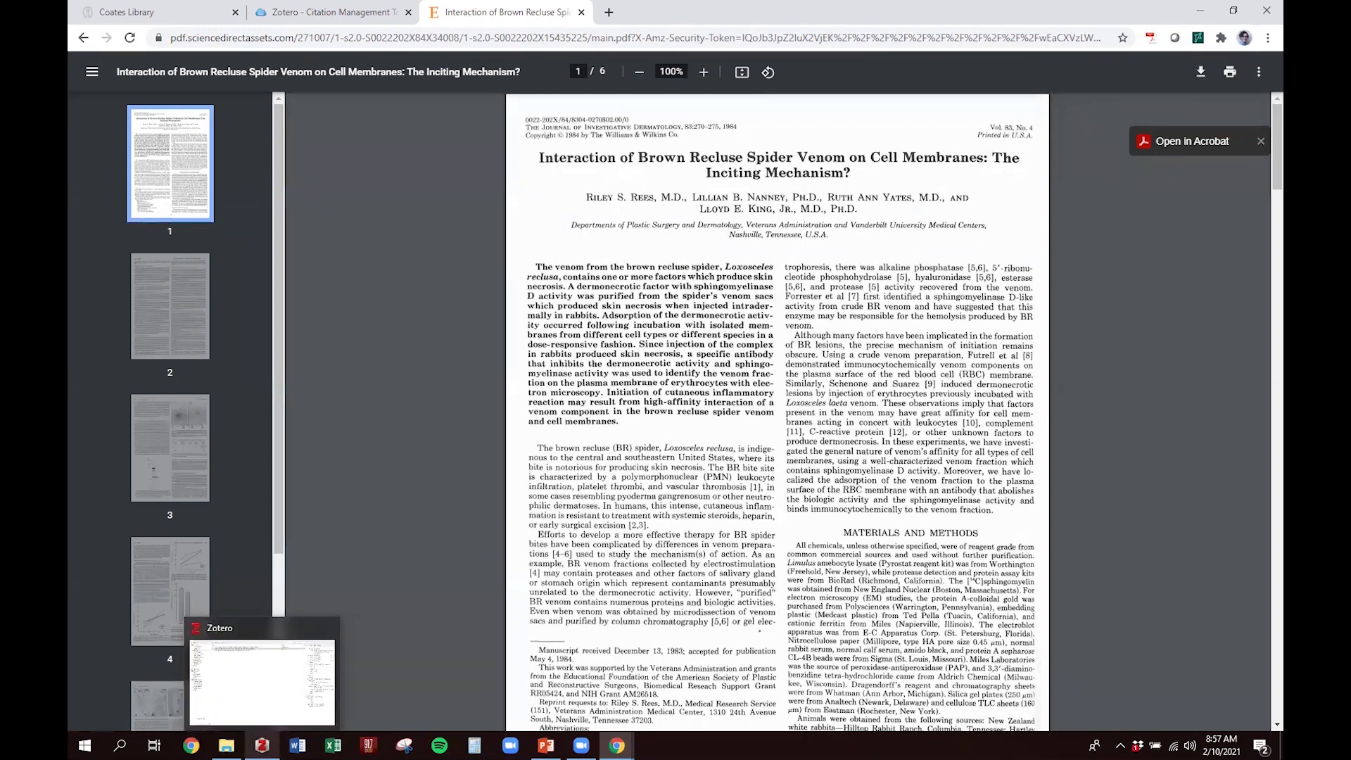
{"action": "left_click", "coordinate": [262, 745]}
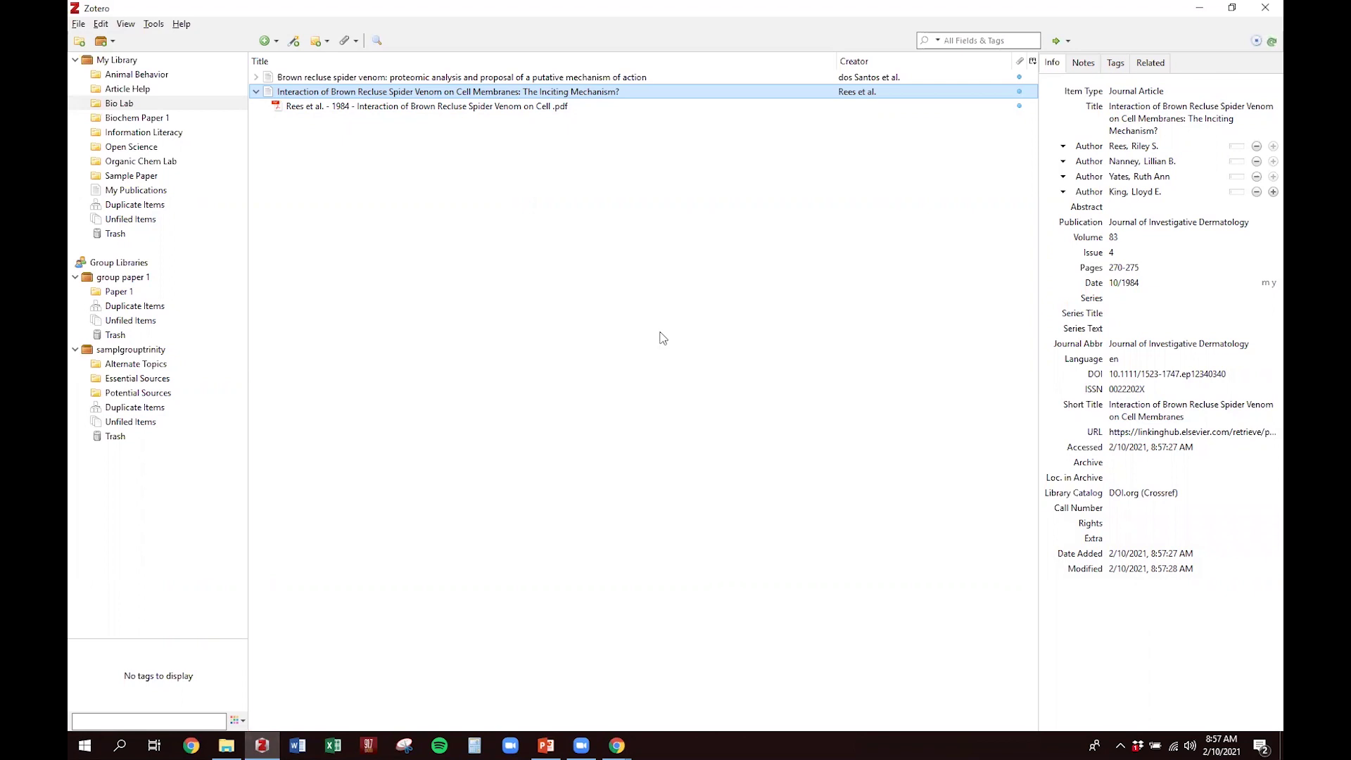
{"action": "left_click", "coordinate": [257, 93]}
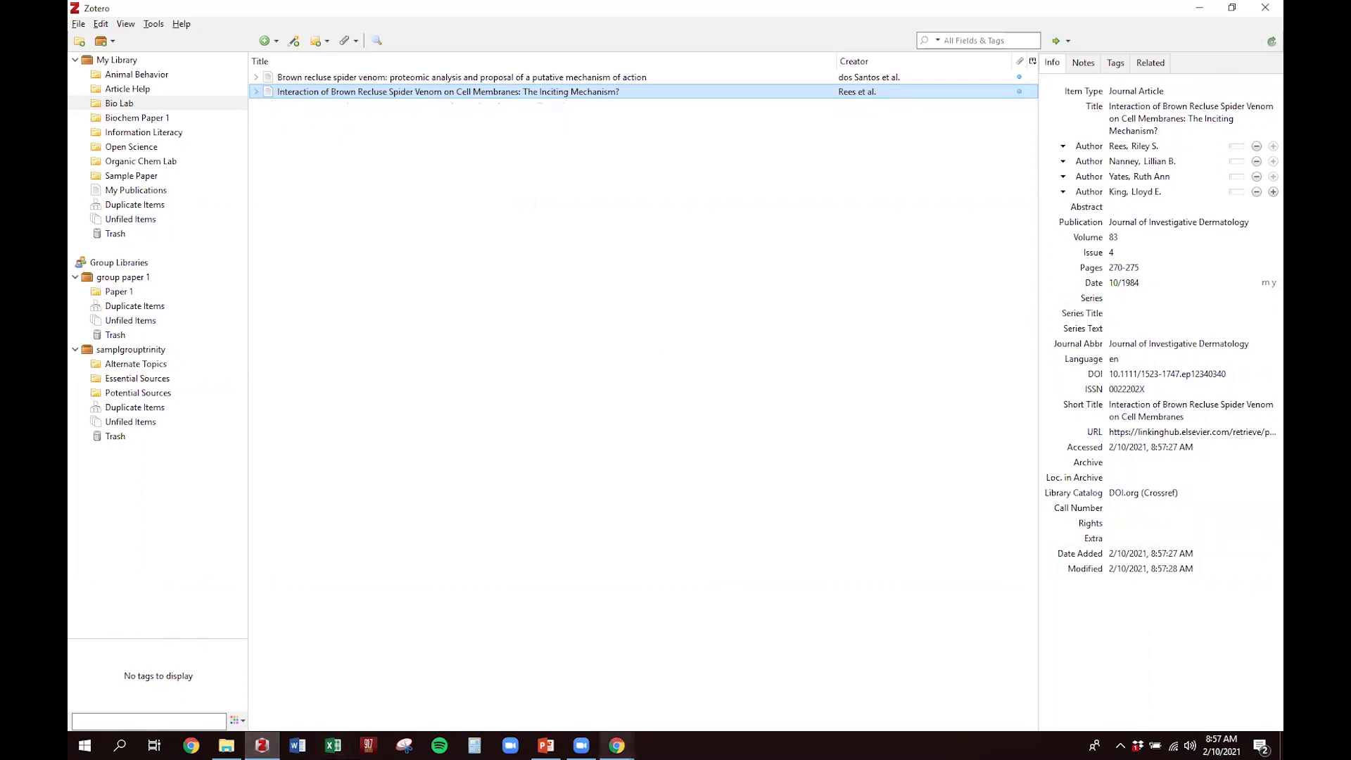
From the Scholar results in Chrome, open "Brown recluse spiders: a review of biology, life history and pest management" and save it to Bio Lab.
{"action": "mouse_move", "coordinate": [616, 746]}
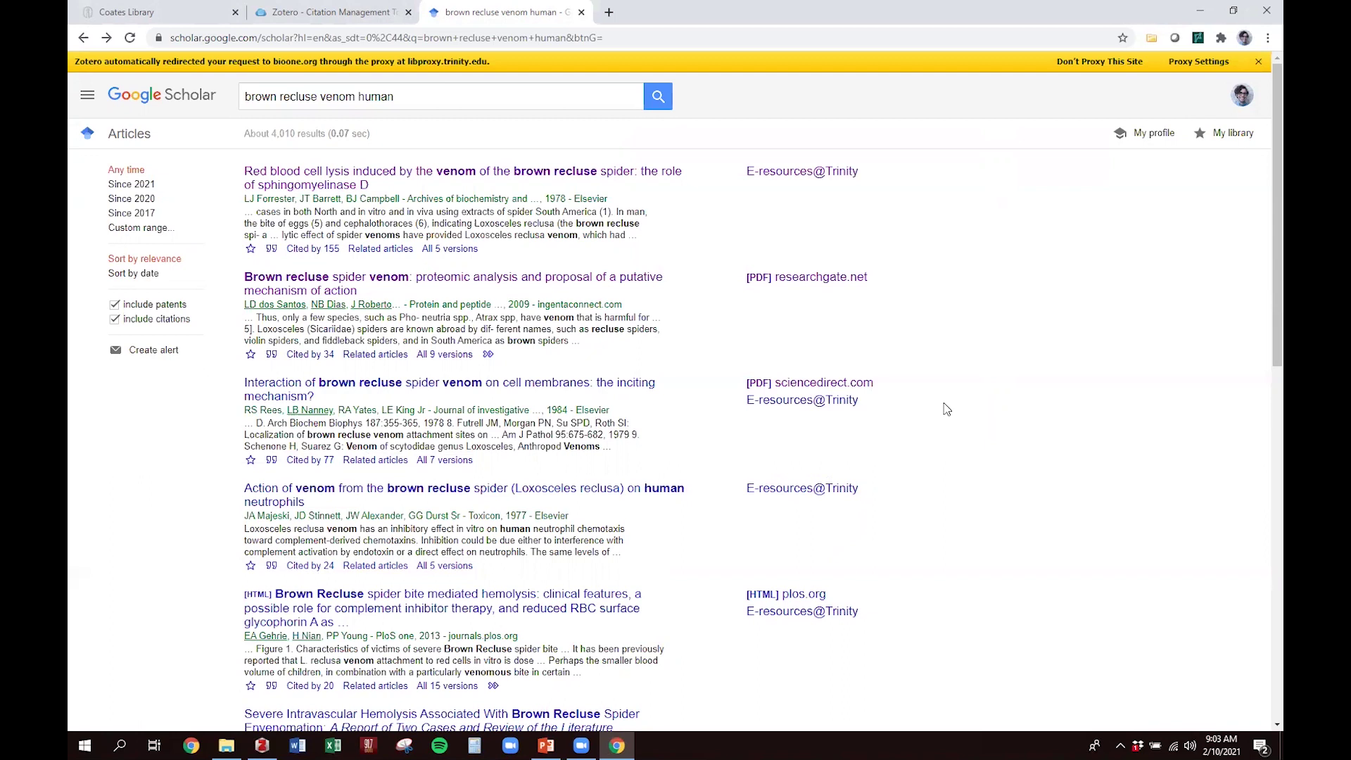
{"action": "scroll", "coordinate": [946, 410], "scroll_direction": "down", "scroll_amount": 10}
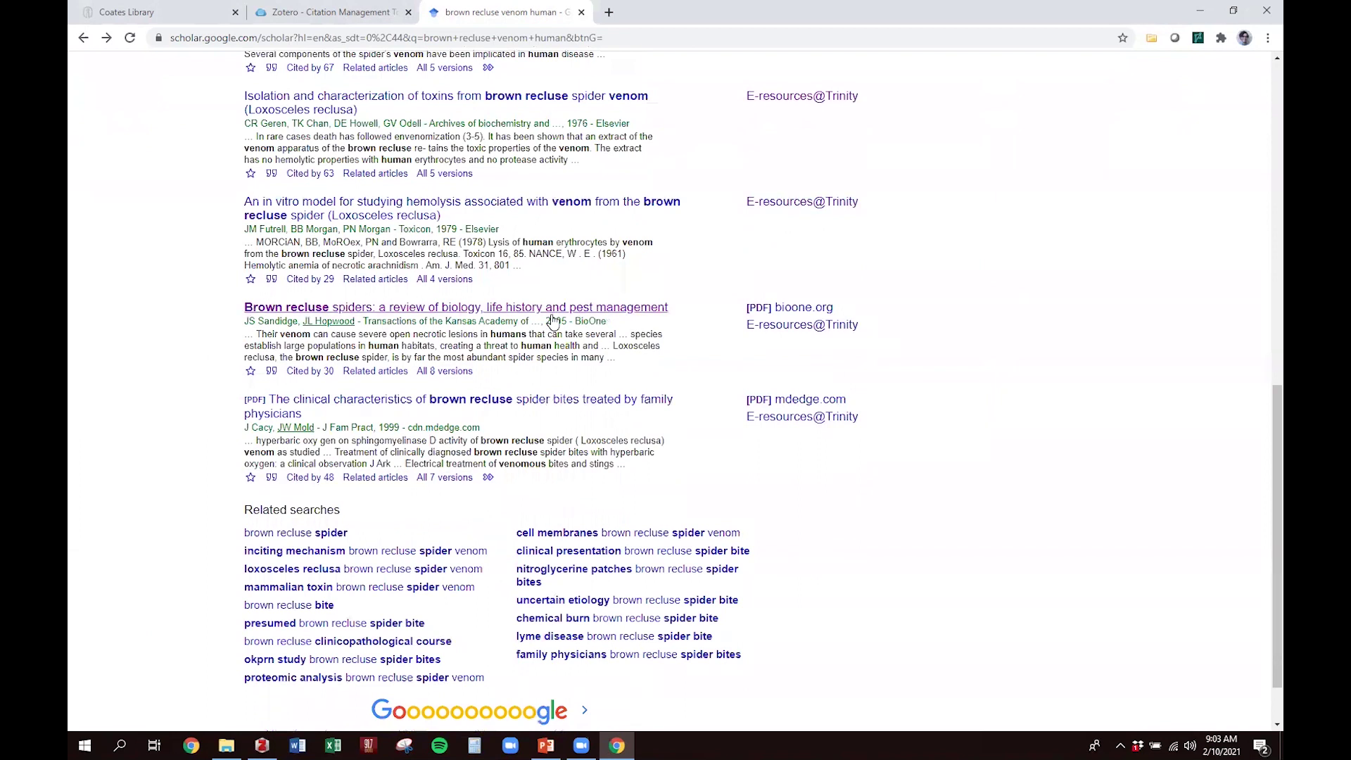
{"action": "left_click", "coordinate": [536, 312]}
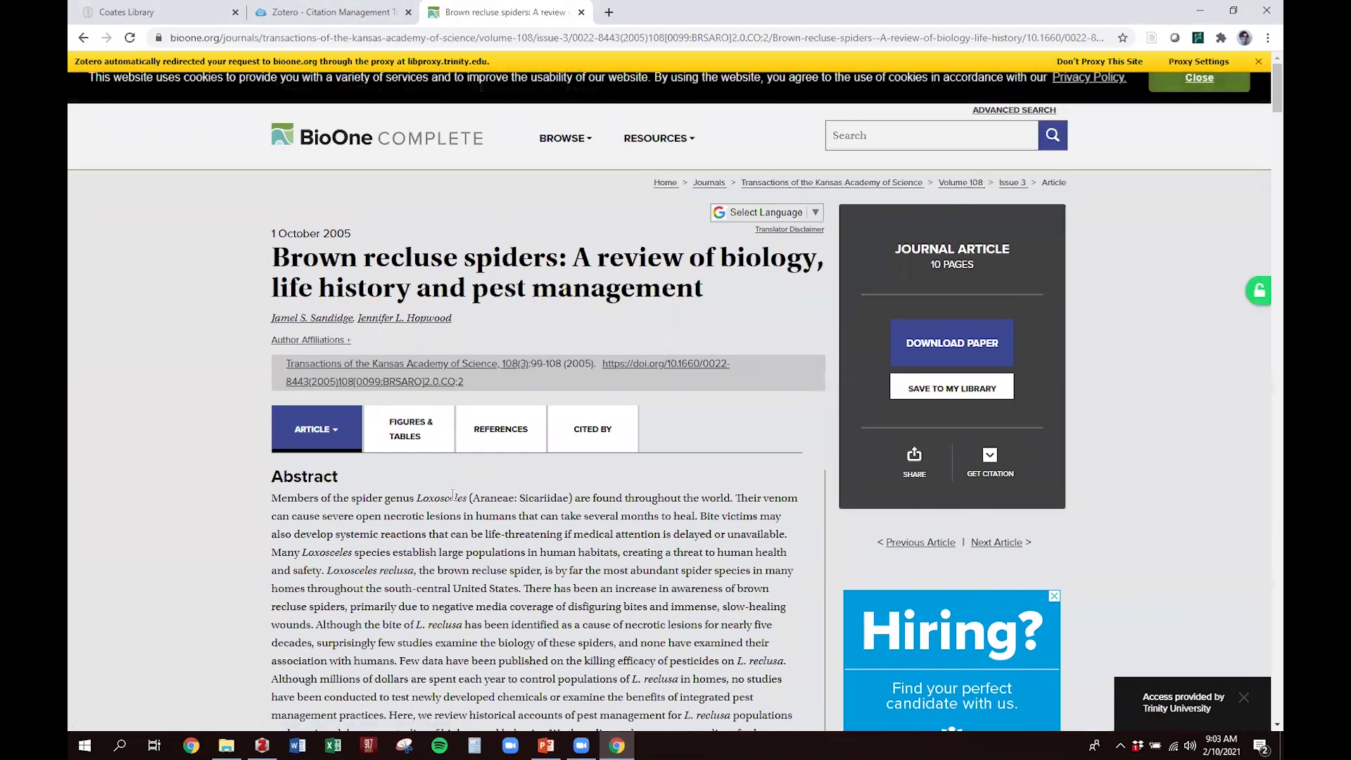
{"action": "scroll", "coordinate": [452, 495], "scroll_direction": "down", "scroll_amount": 5}
{"action": "scroll", "coordinate": [554, 354], "scroll_direction": "up", "scroll_amount": 3}
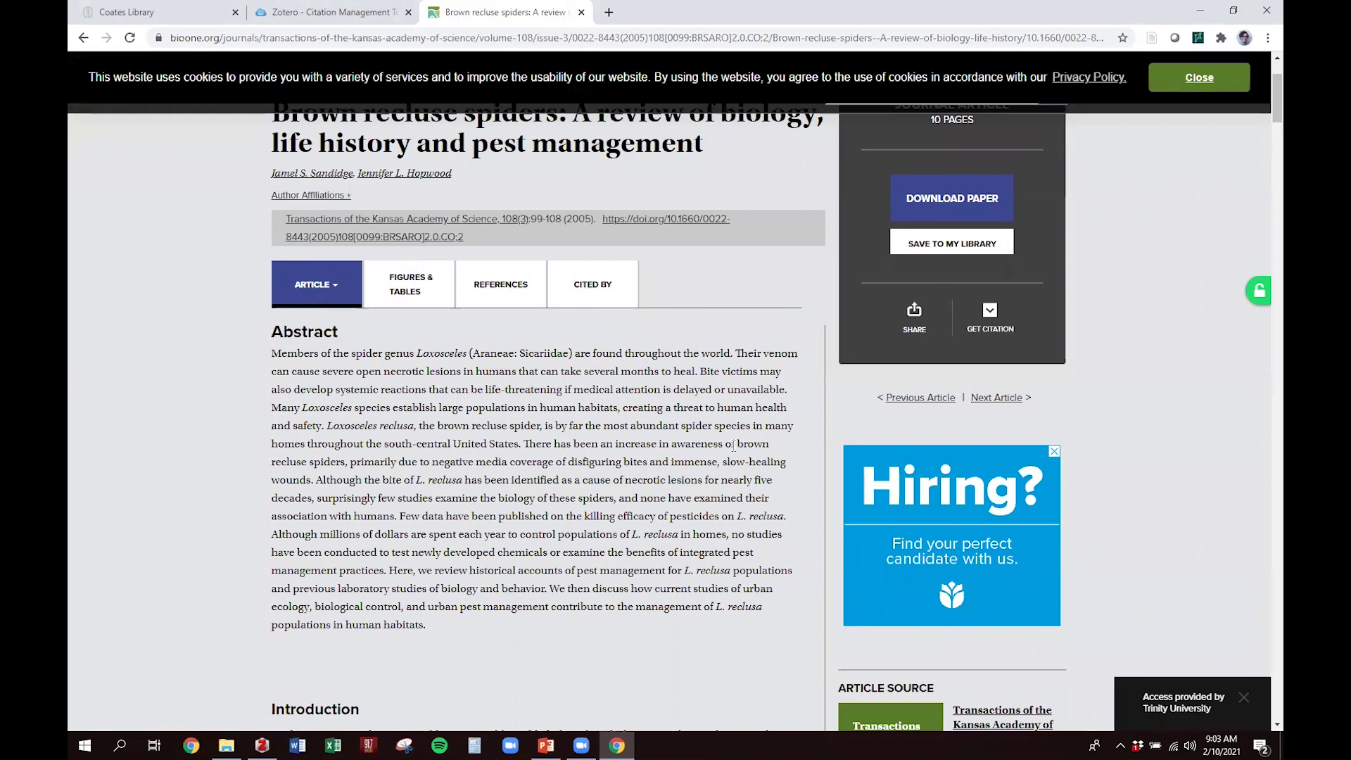
{"action": "scroll", "coordinate": [734, 449], "scroll_direction": "up", "scroll_amount": 2}
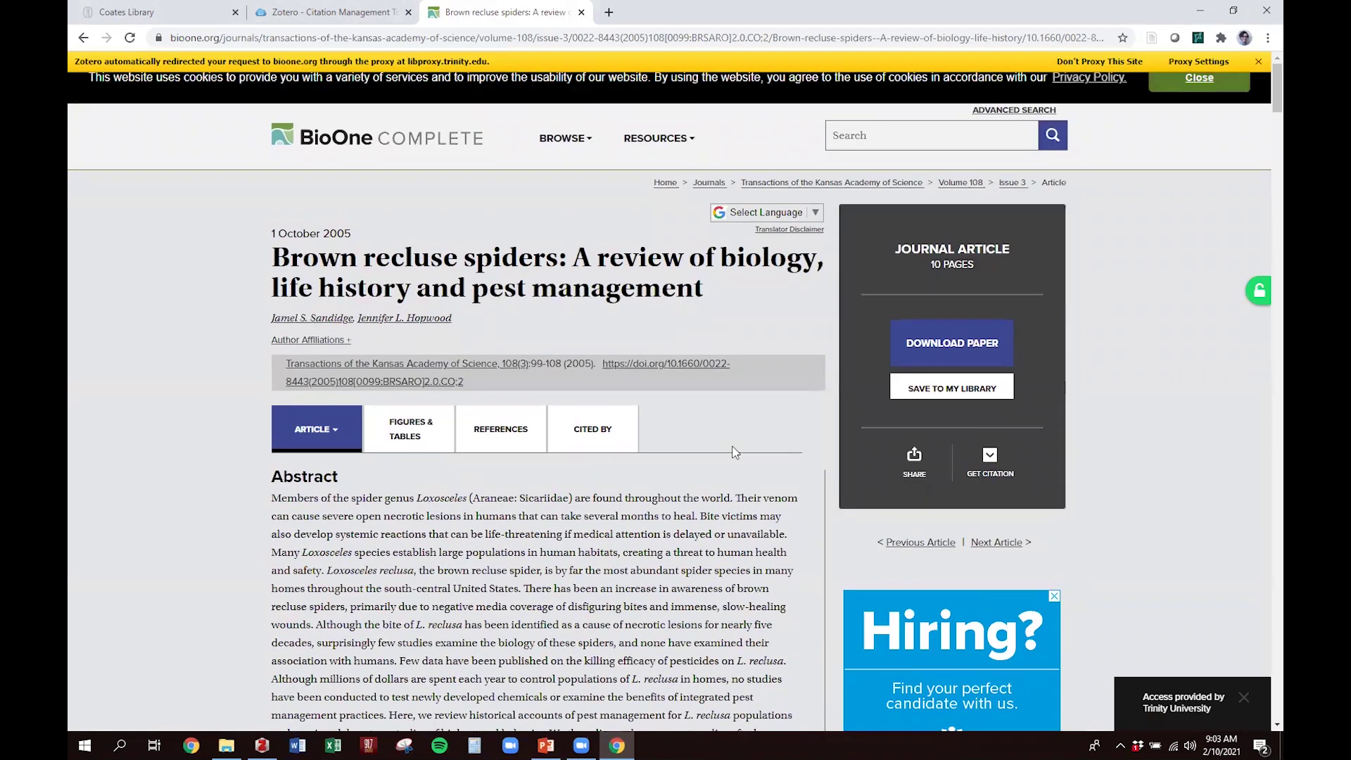
{"action": "left_click", "coordinate": [1154, 41]}
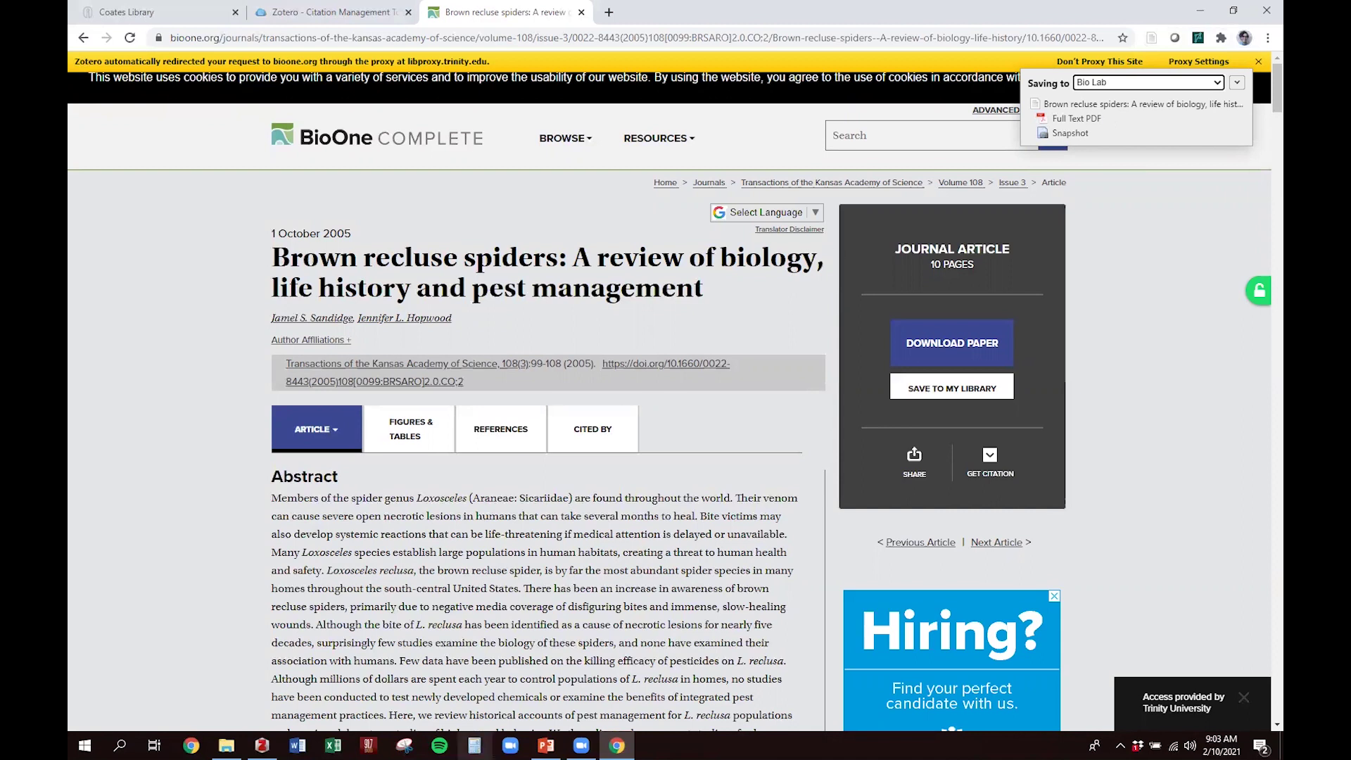
Switch to Zotero, expand the pest management review in Bio Lab, and move its Full Text PDF attachment to the trash.
{"action": "left_click", "coordinate": [263, 746]}
{"action": "left_click", "coordinate": [255, 92]}
{"action": "left_click", "coordinate": [310, 106]}
{"action": "right_click", "coordinate": [310, 107]}
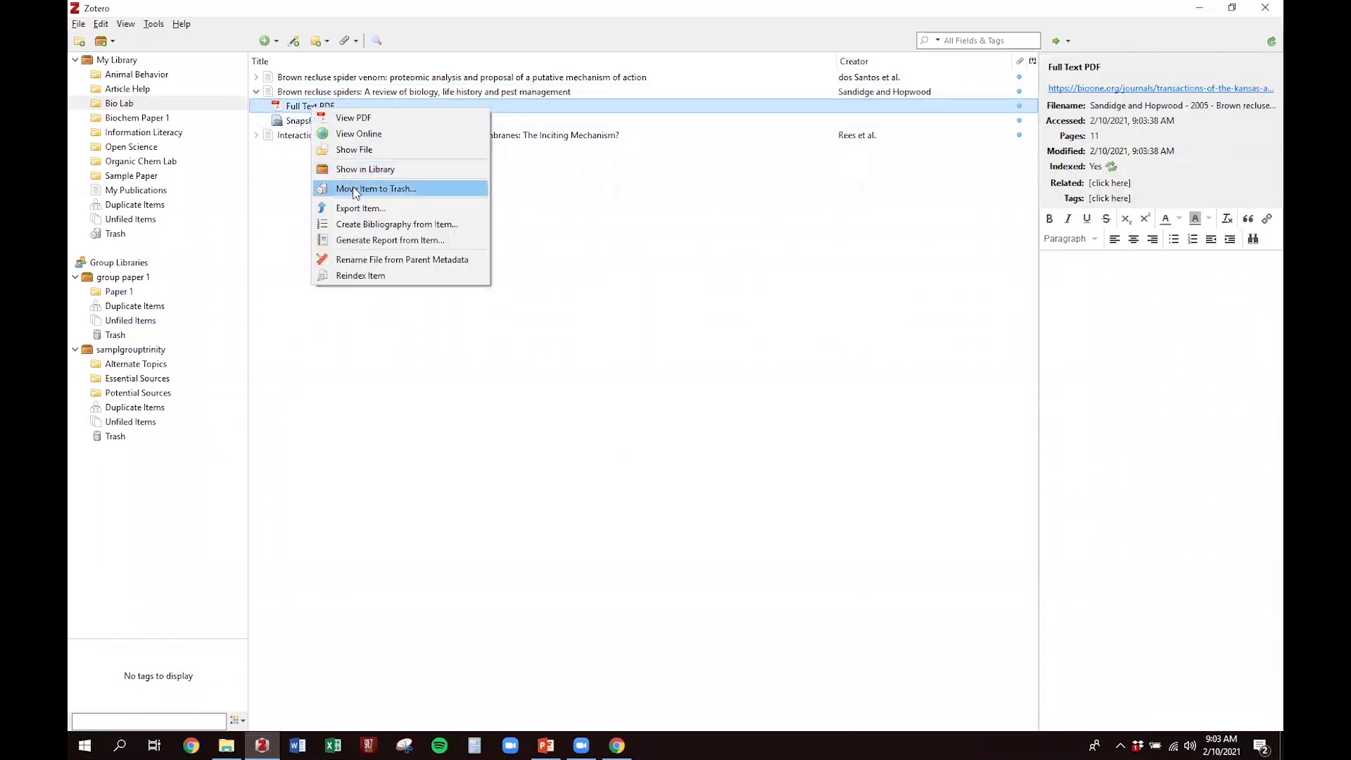
{"action": "left_click", "coordinate": [376, 188]}
{"action": "left_click", "coordinate": [642, 389]}
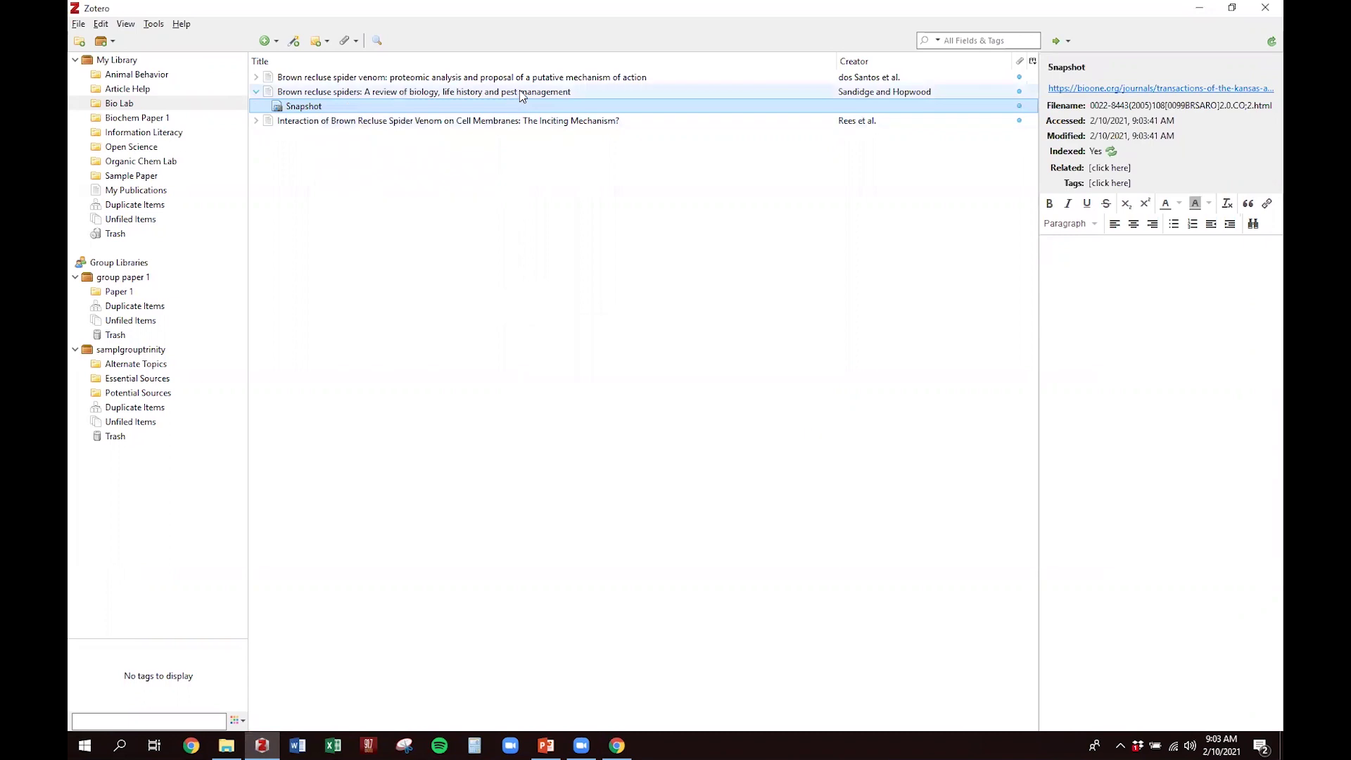
Open the pest management review's saved snapshot from Zotero, download the paper as a PDF, and show the file in the Downloads folder.
{"action": "left_click", "coordinate": [523, 94]}
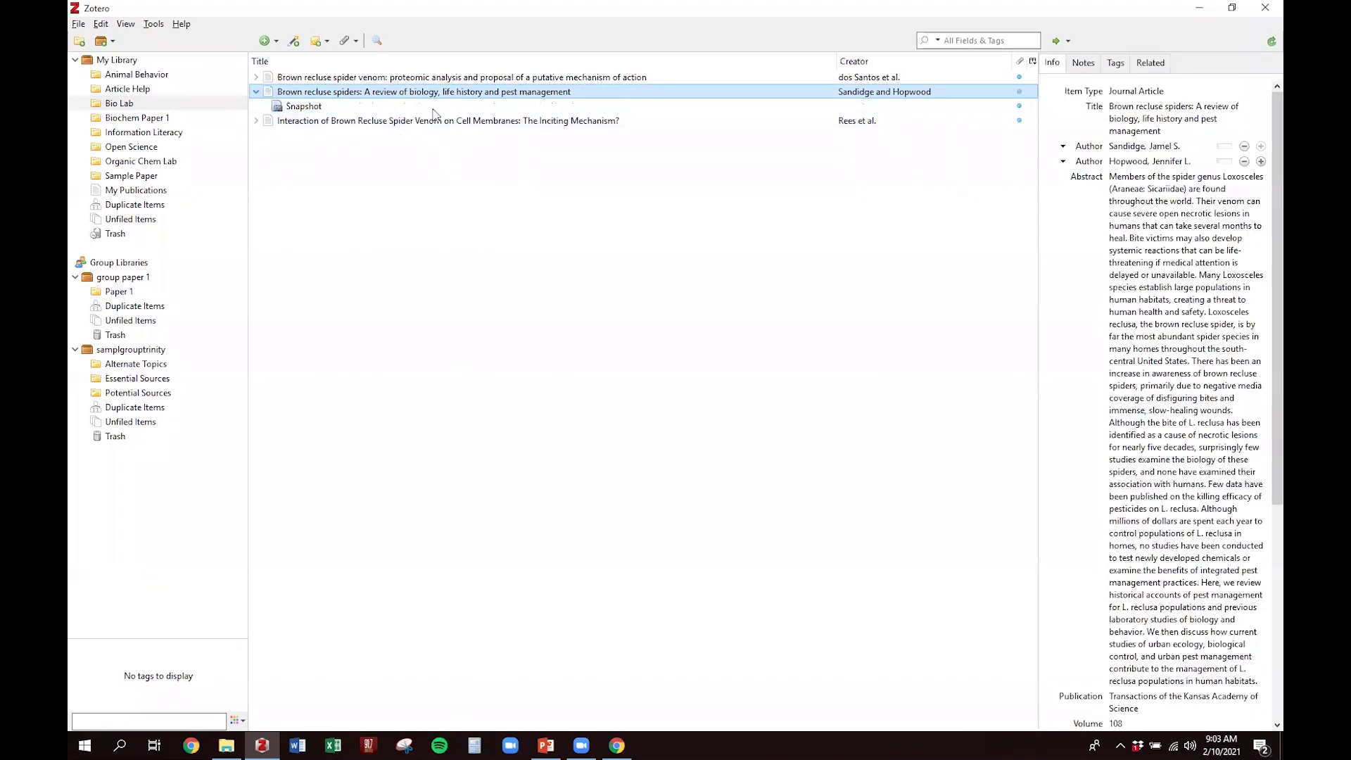
{"action": "double_click", "coordinate": [478, 98]}
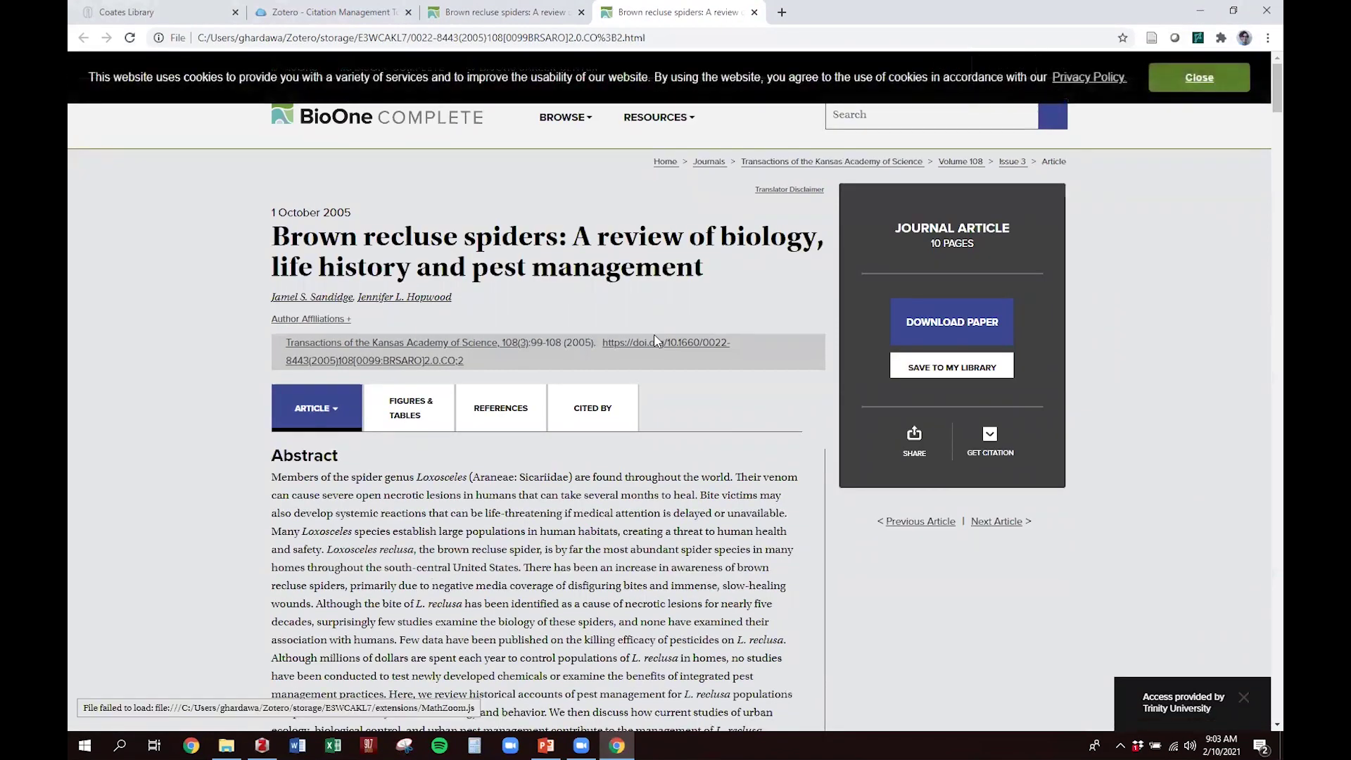
{"action": "left_click", "coordinate": [935, 329]}
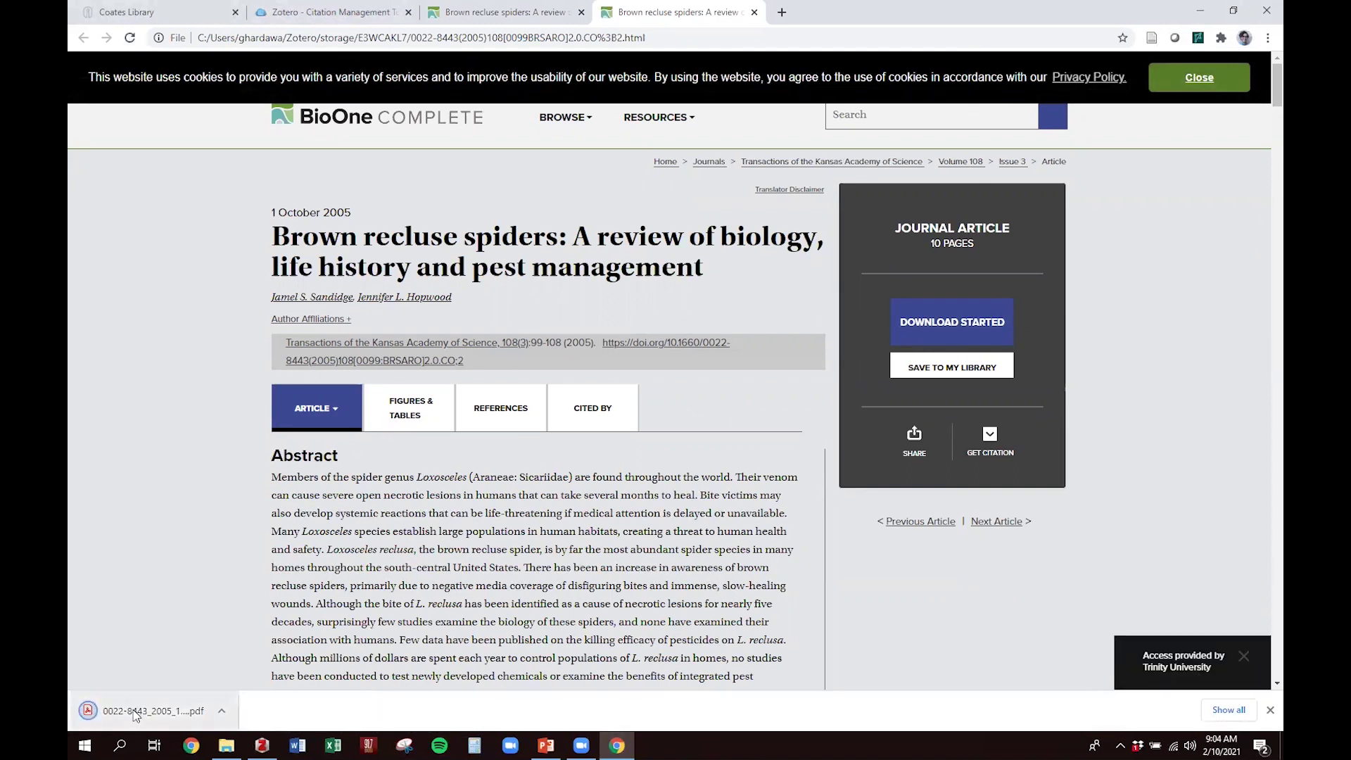
{"action": "left_click", "coordinate": [221, 712]}
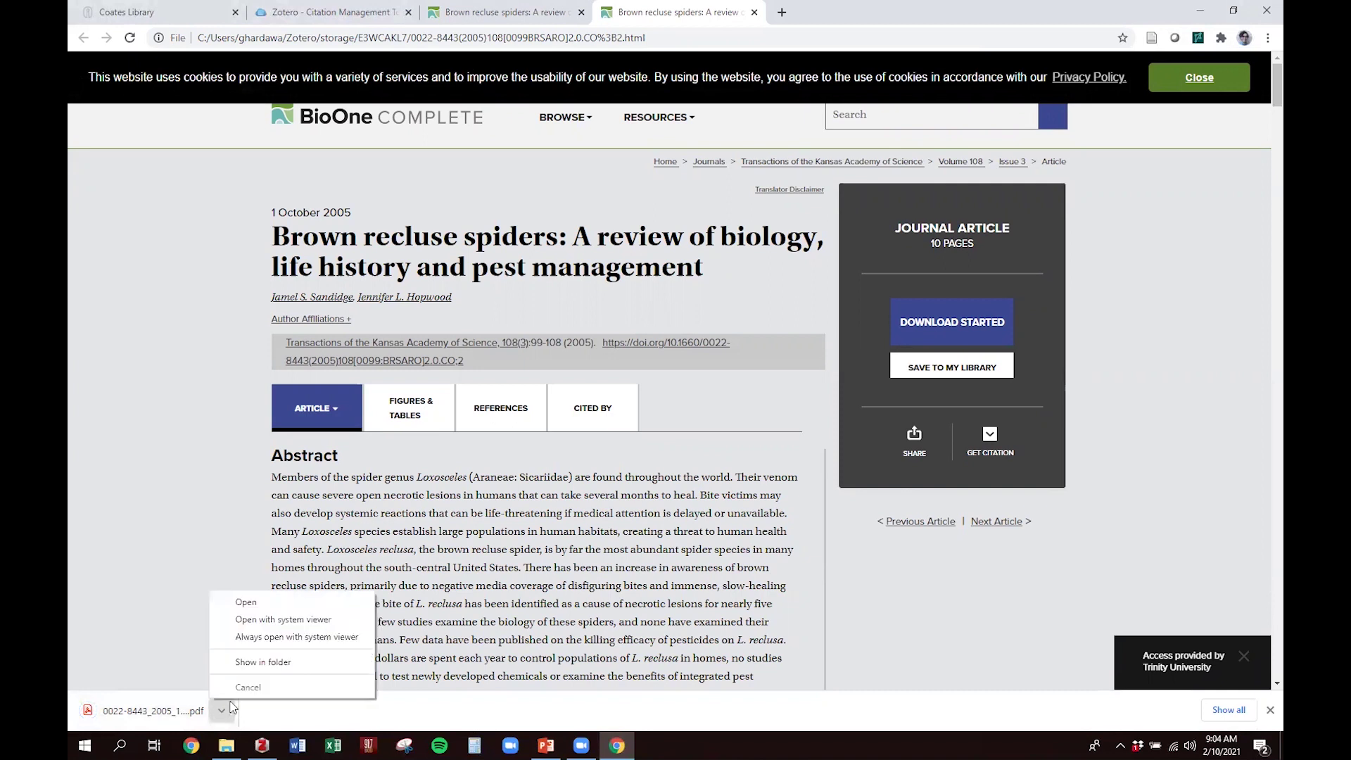
{"action": "left_click", "coordinate": [263, 662]}
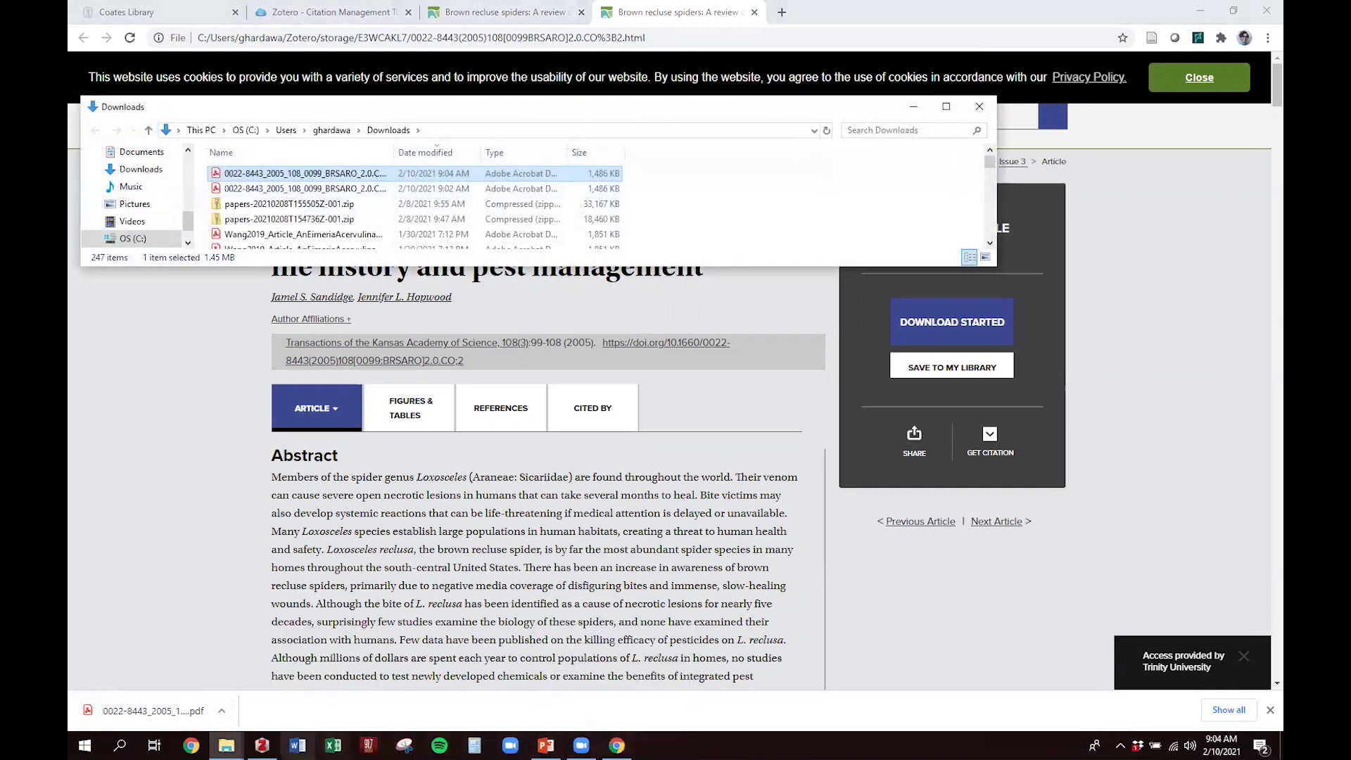
Attach the newly downloaded PDF from the Downloads folder to the pest management review in Zotero, and close the folder window.
{"action": "left_click", "coordinate": [262, 746]}
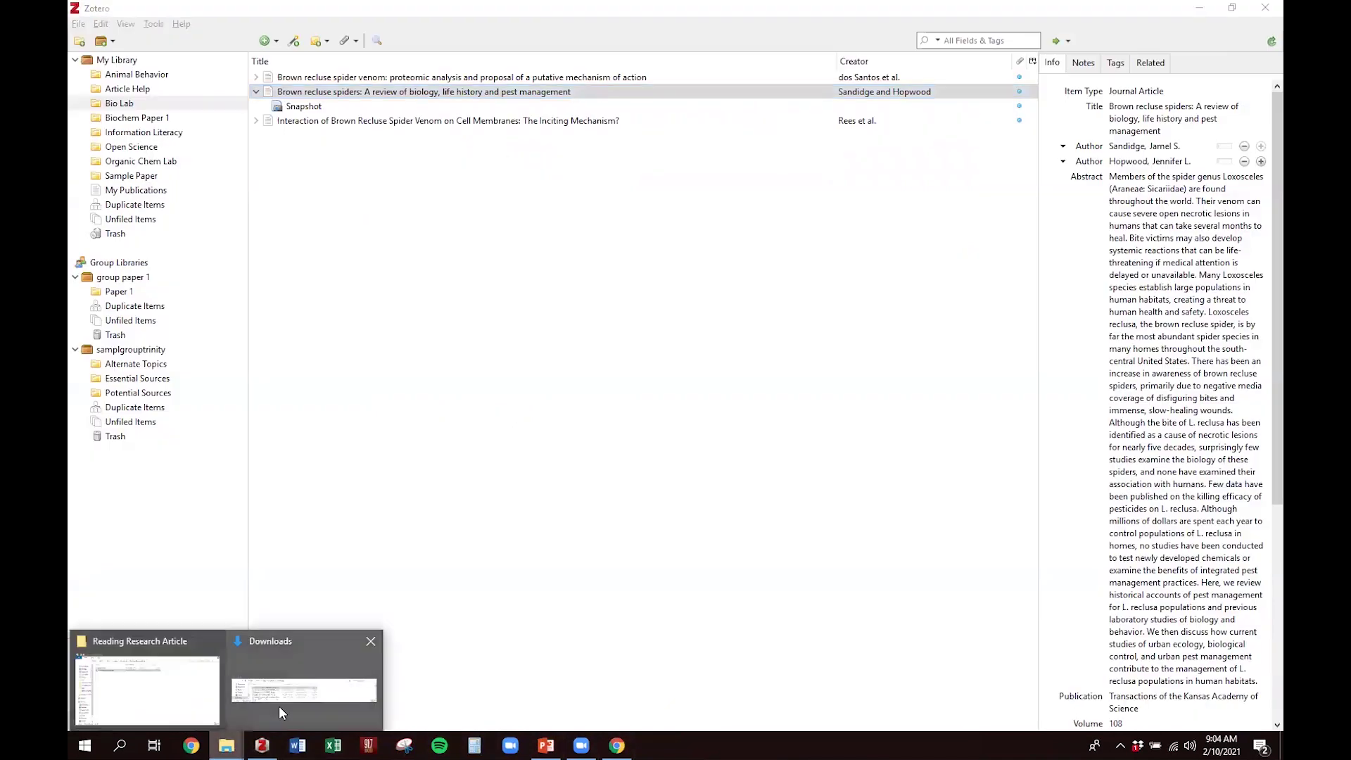
{"action": "left_click", "coordinate": [304, 675]}
{"action": "left_click_drag", "start_coordinate": [508, 114], "coordinate": [569, 313]}
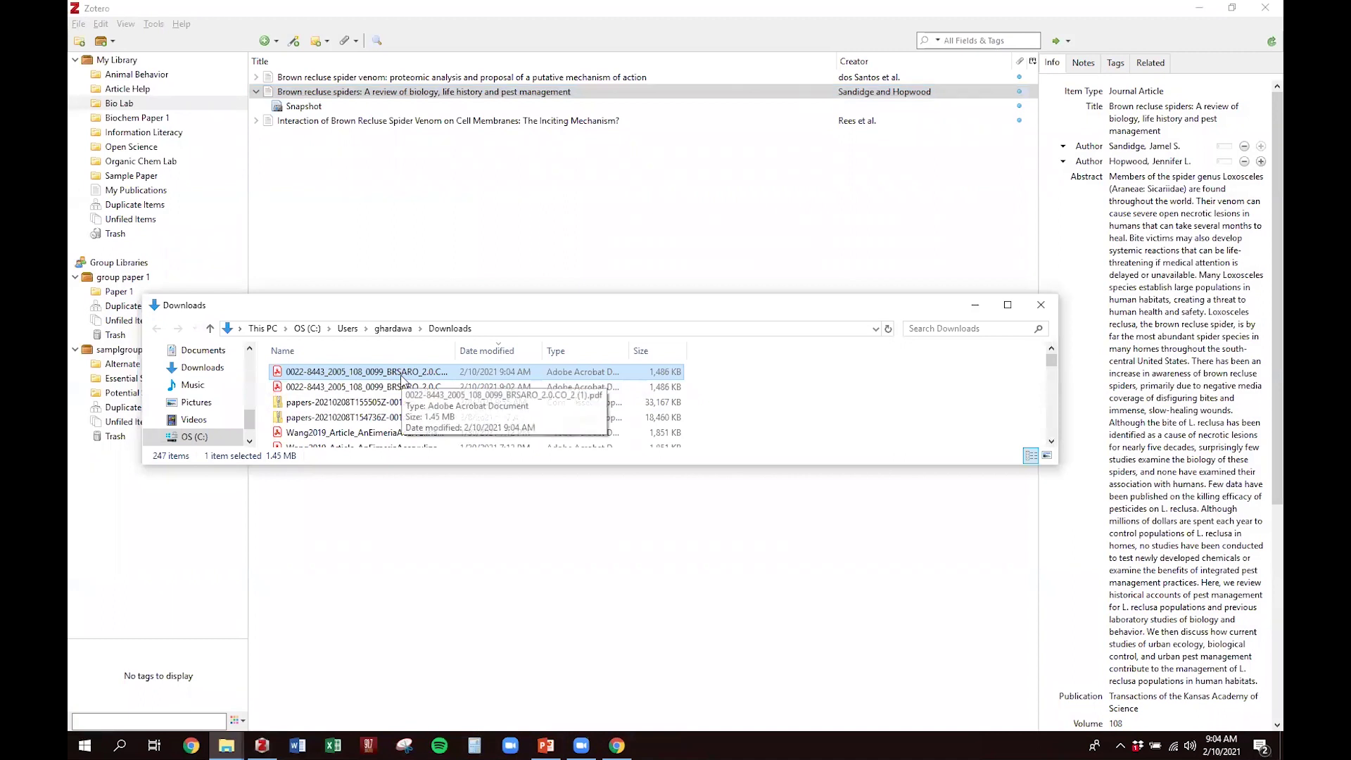
{"action": "left_click_drag", "start_coordinate": [402, 378], "coordinate": [446, 96]}
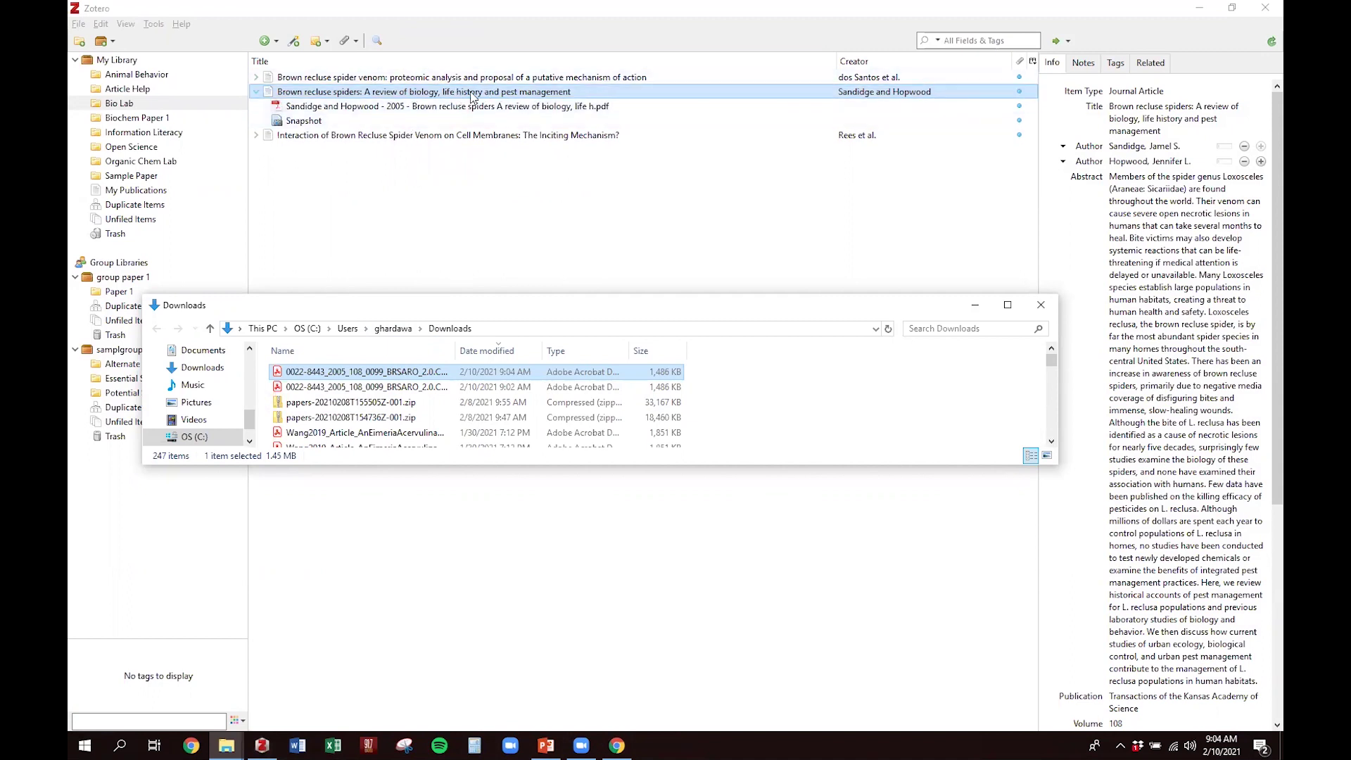
{"action": "left_click", "coordinate": [1041, 304]}
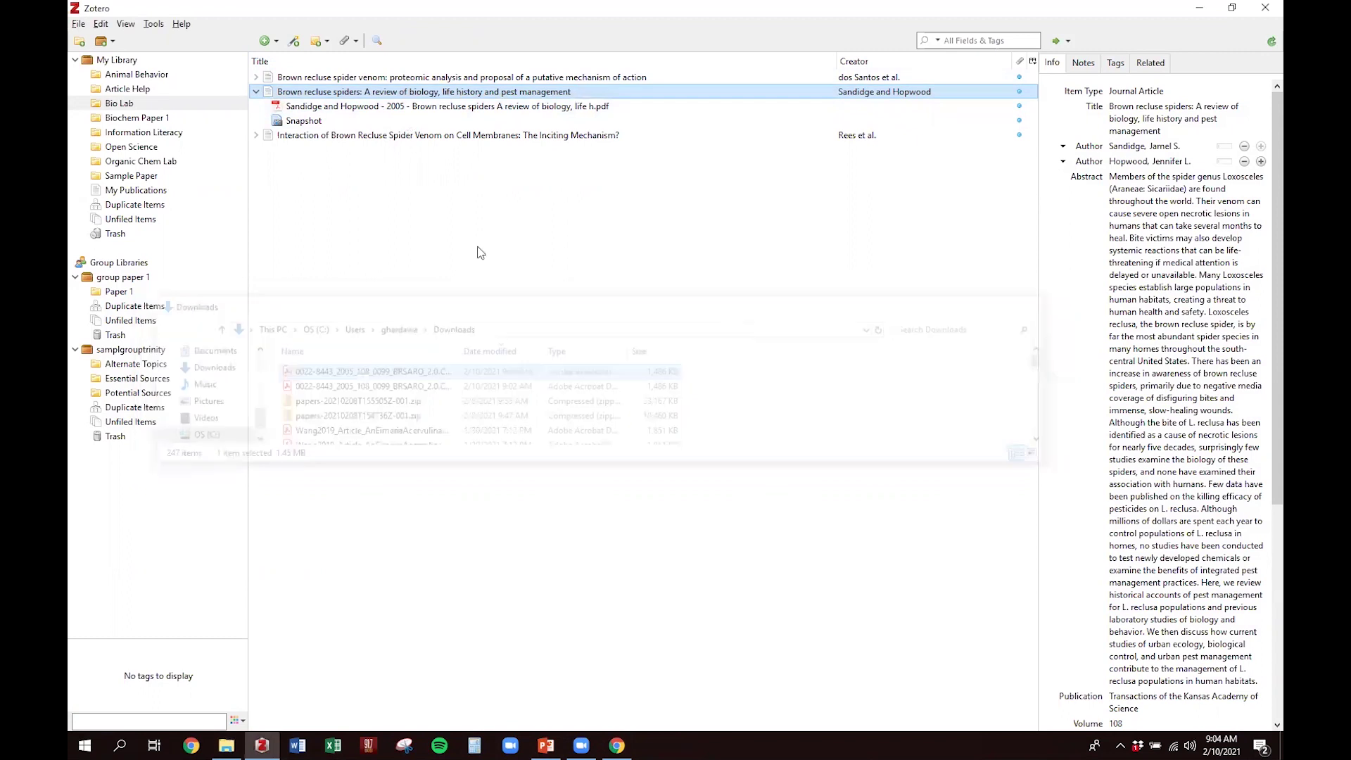
Open the attached PDF of the pest management review in Acrobat to check it, close it, and collapse the article's entry in Zotero.
{"action": "double_click", "coordinate": [397, 94]}
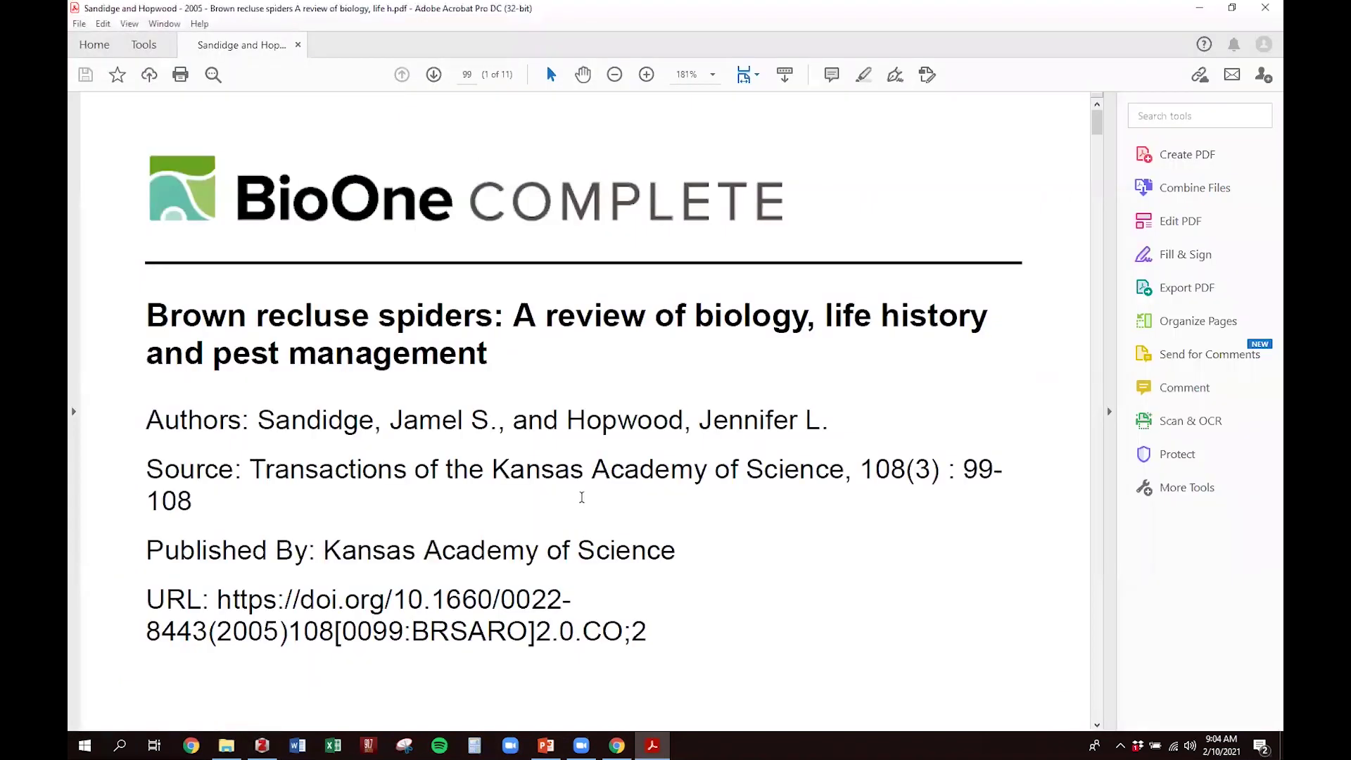
{"action": "left_click", "coordinate": [1265, 7]}
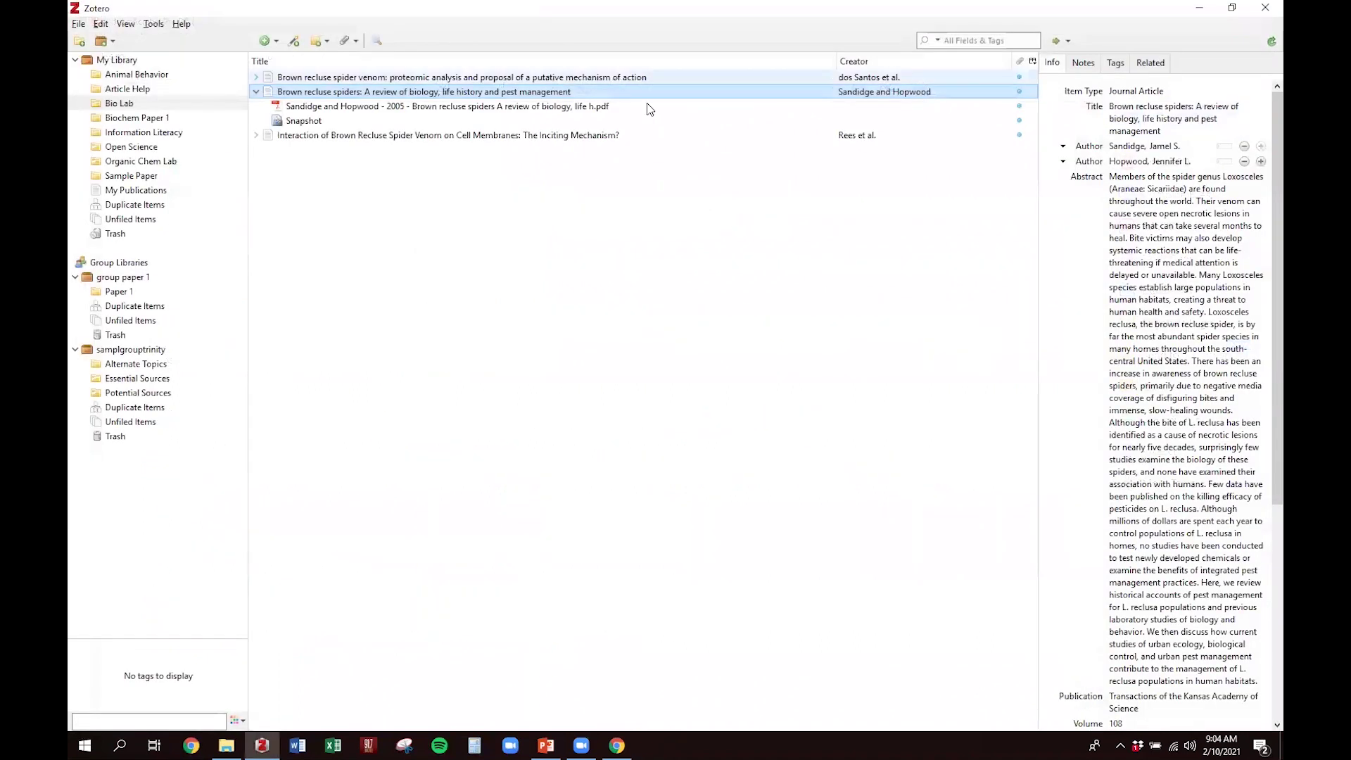
{"action": "left_click", "coordinate": [258, 94]}
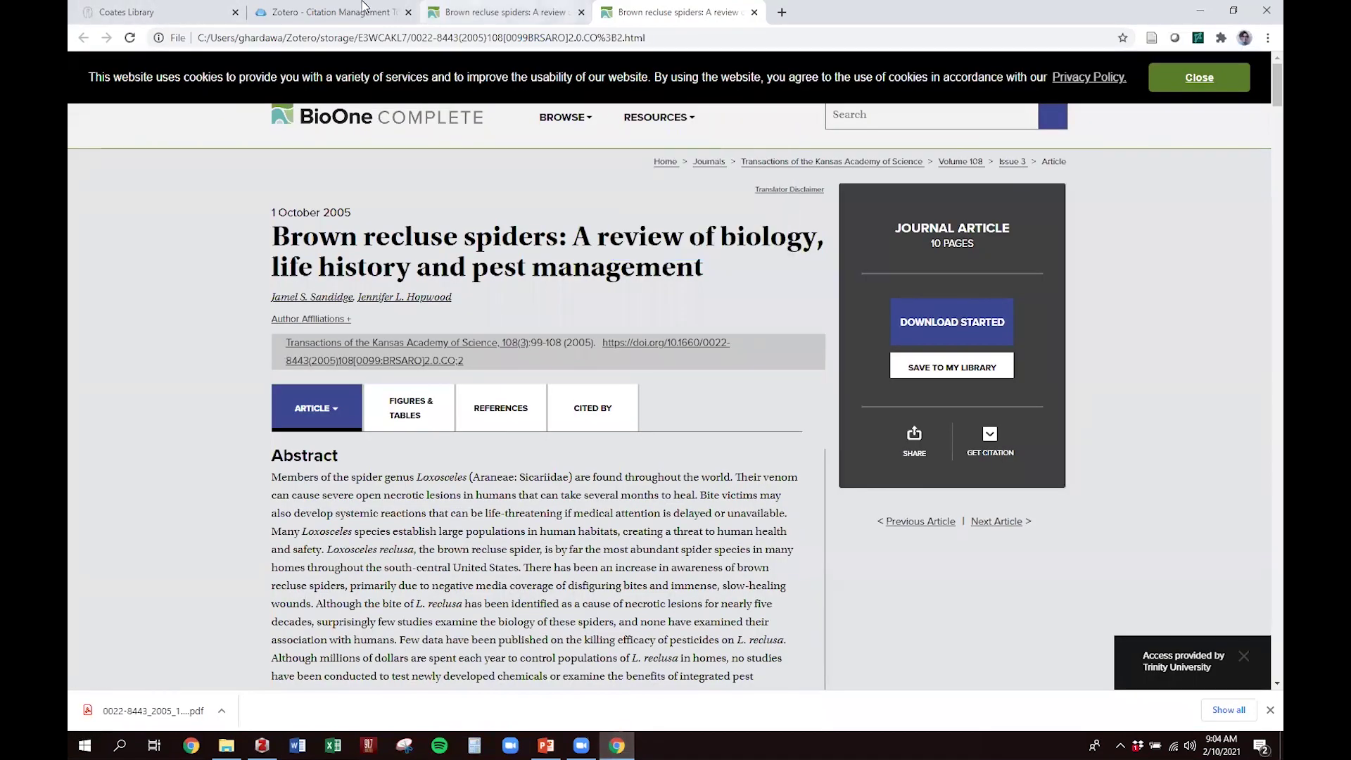
Return from the BioOne article to the start of the Google Scholar results for "brown recluse venom human" and dismiss the finished download notice.
{"action": "left_click", "coordinate": [134, 12]}
{"action": "left_click", "coordinate": [506, 12]}
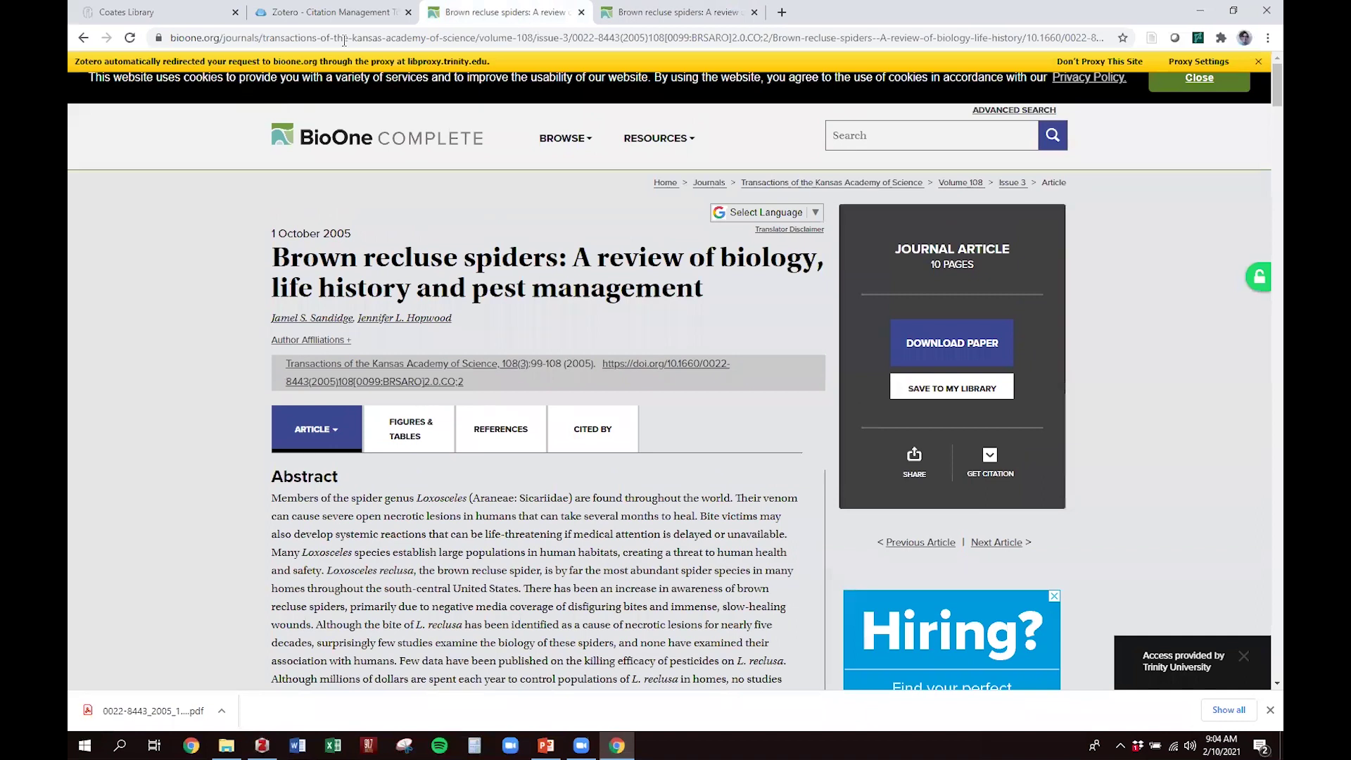
{"action": "left_click", "coordinate": [83, 37]}
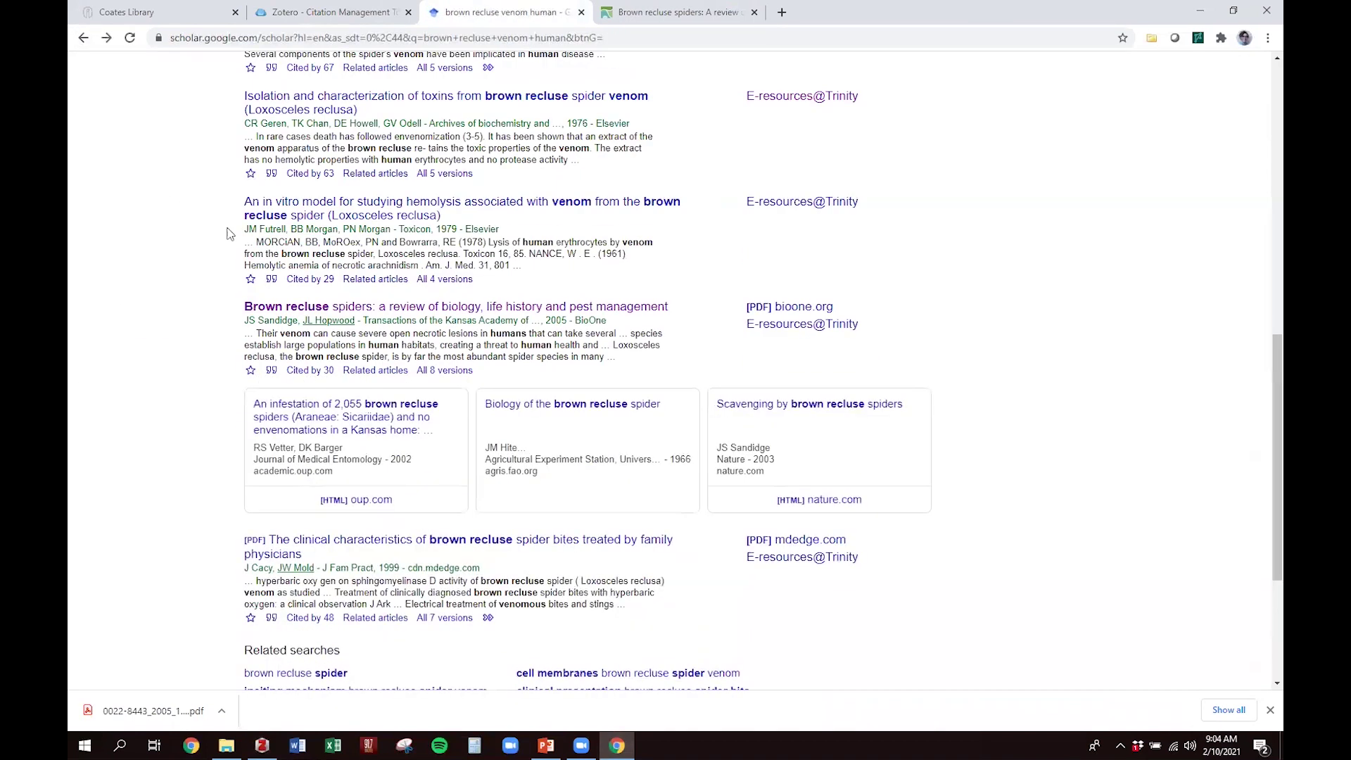
{"action": "scroll", "coordinate": [220, 262], "scroll_direction": "up", "scroll_amount": 10}
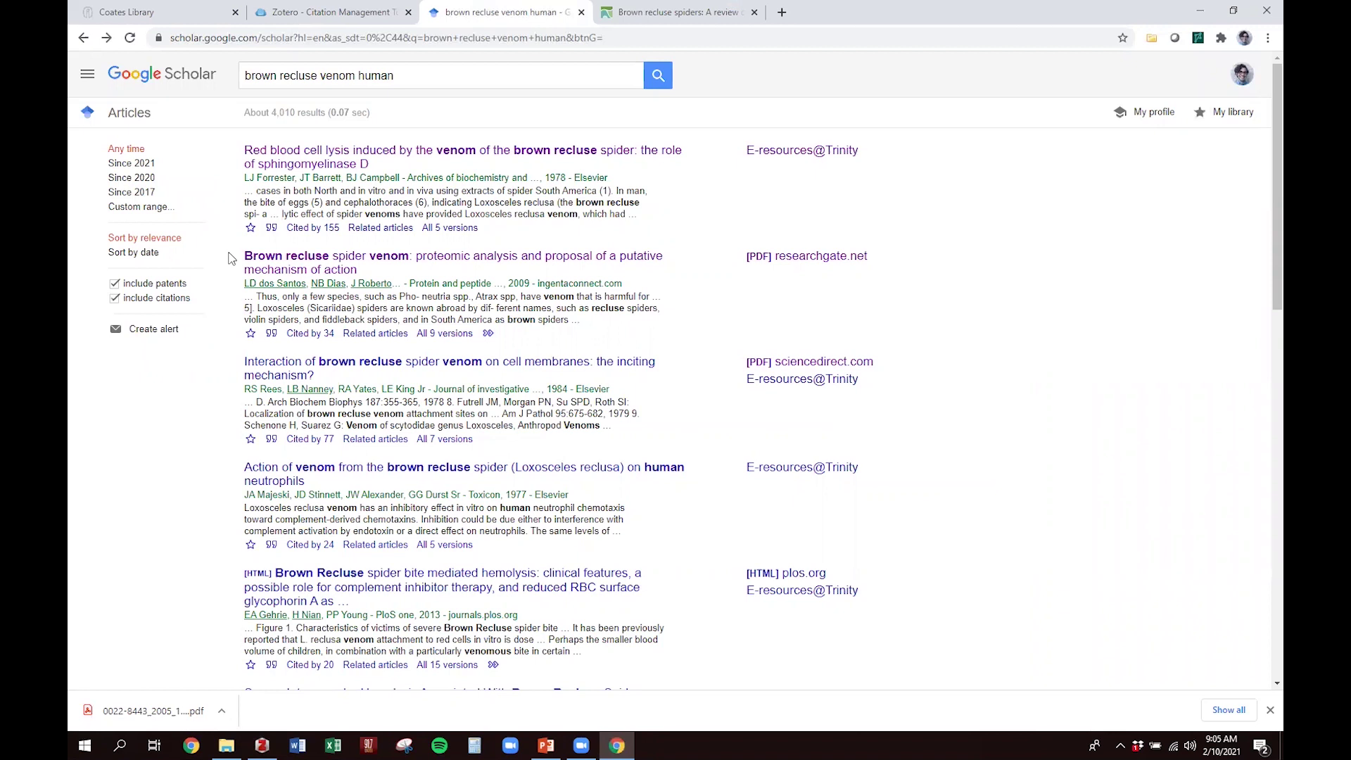
{"action": "left_click", "coordinate": [1270, 711]}
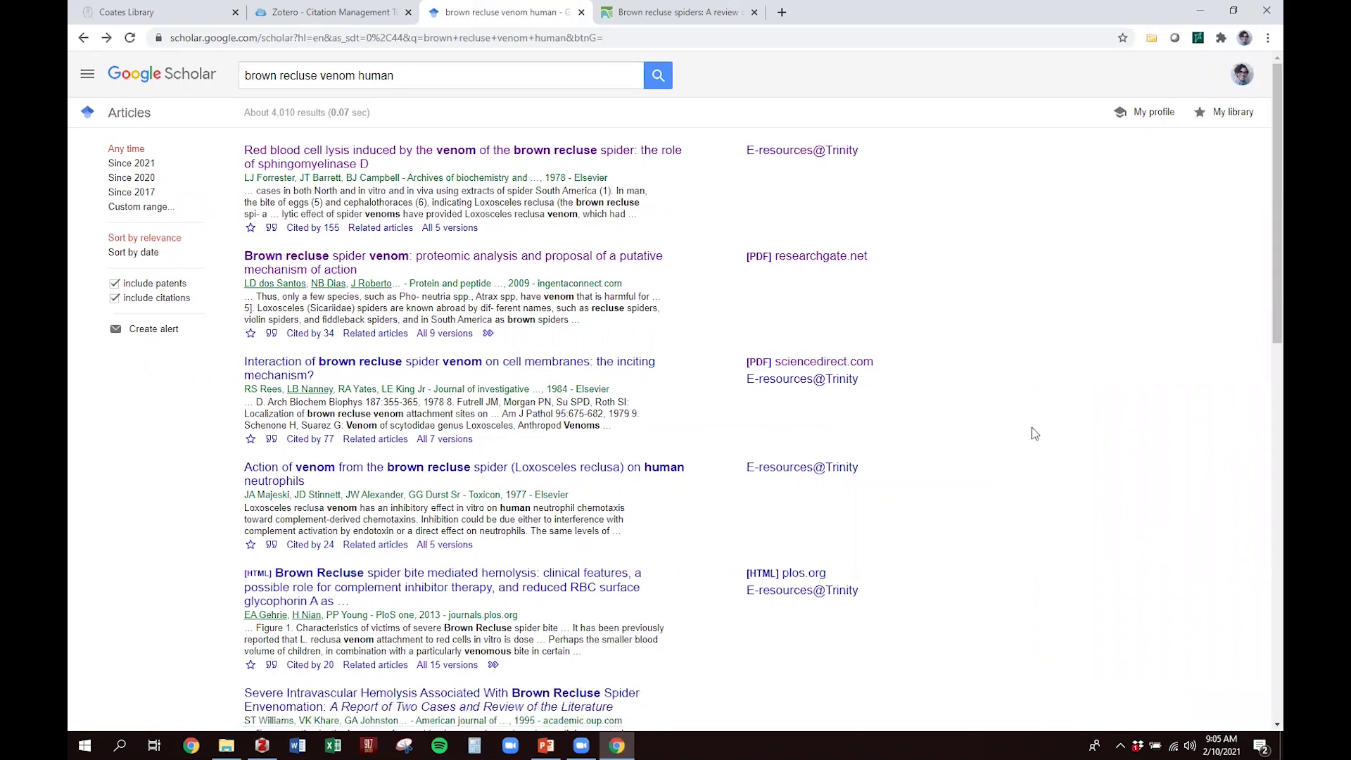
Open Google Docs in a new browser tab, create a blank document, and enter "Statement 1" as its text.
{"action": "left_click", "coordinate": [782, 13]}
{"action": "type", "text": "doc"}
{"action": "key", "text": "Return"}
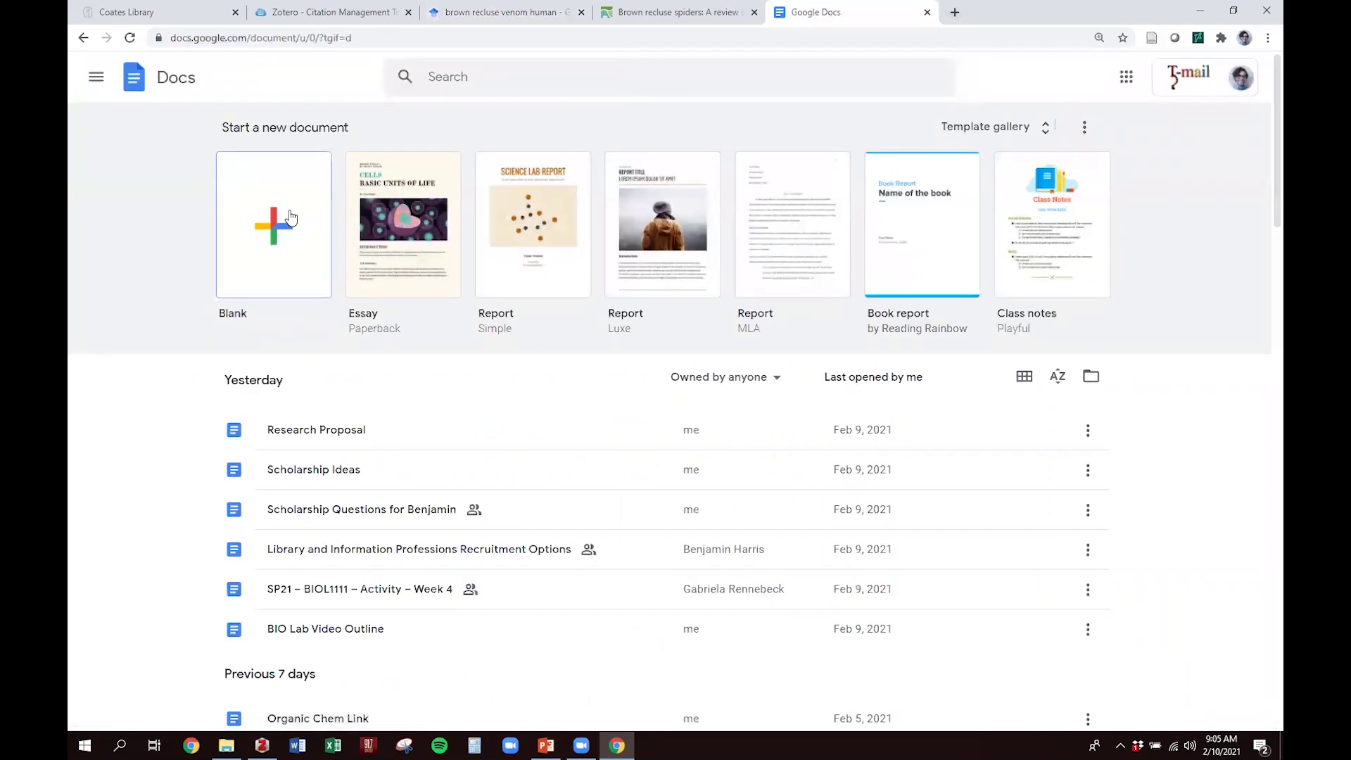
{"action": "left_click", "coordinate": [290, 216]}
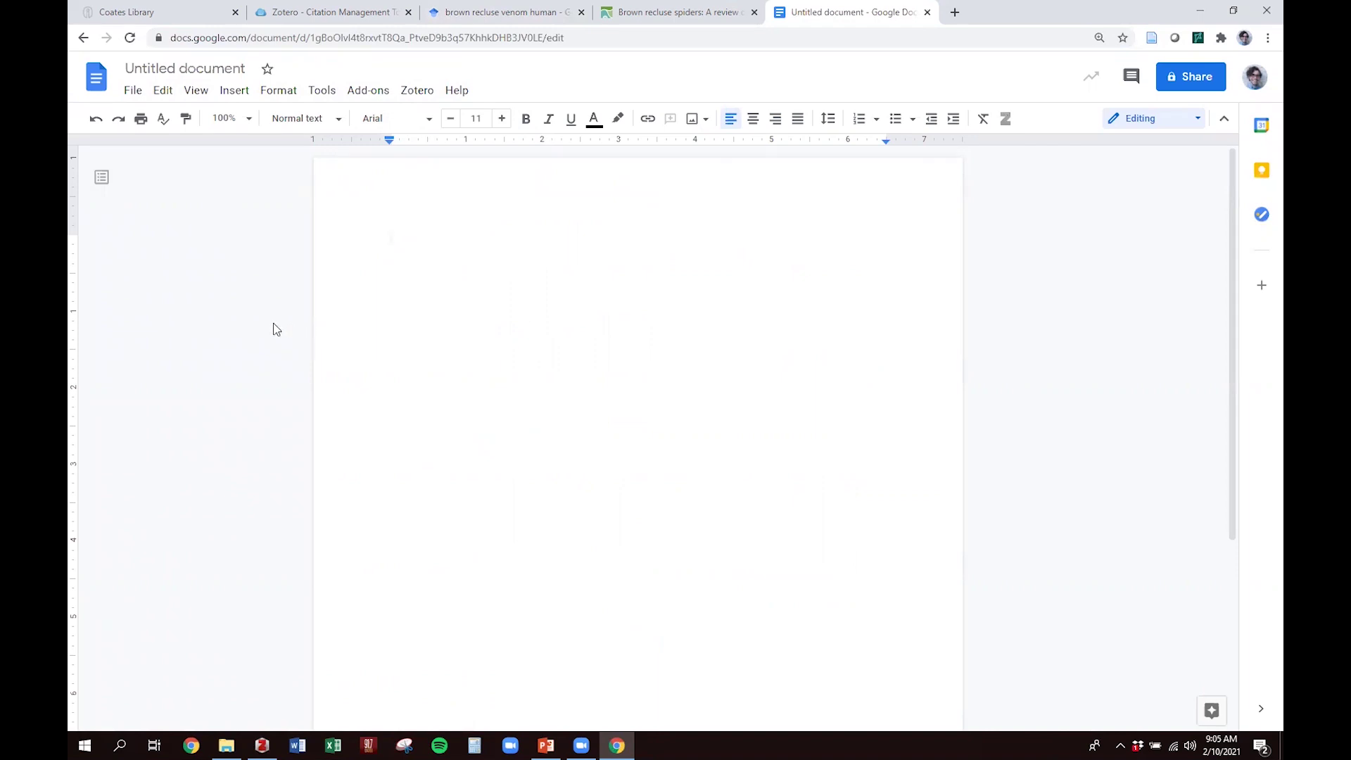
{"action": "type", "text": "statement 1"}
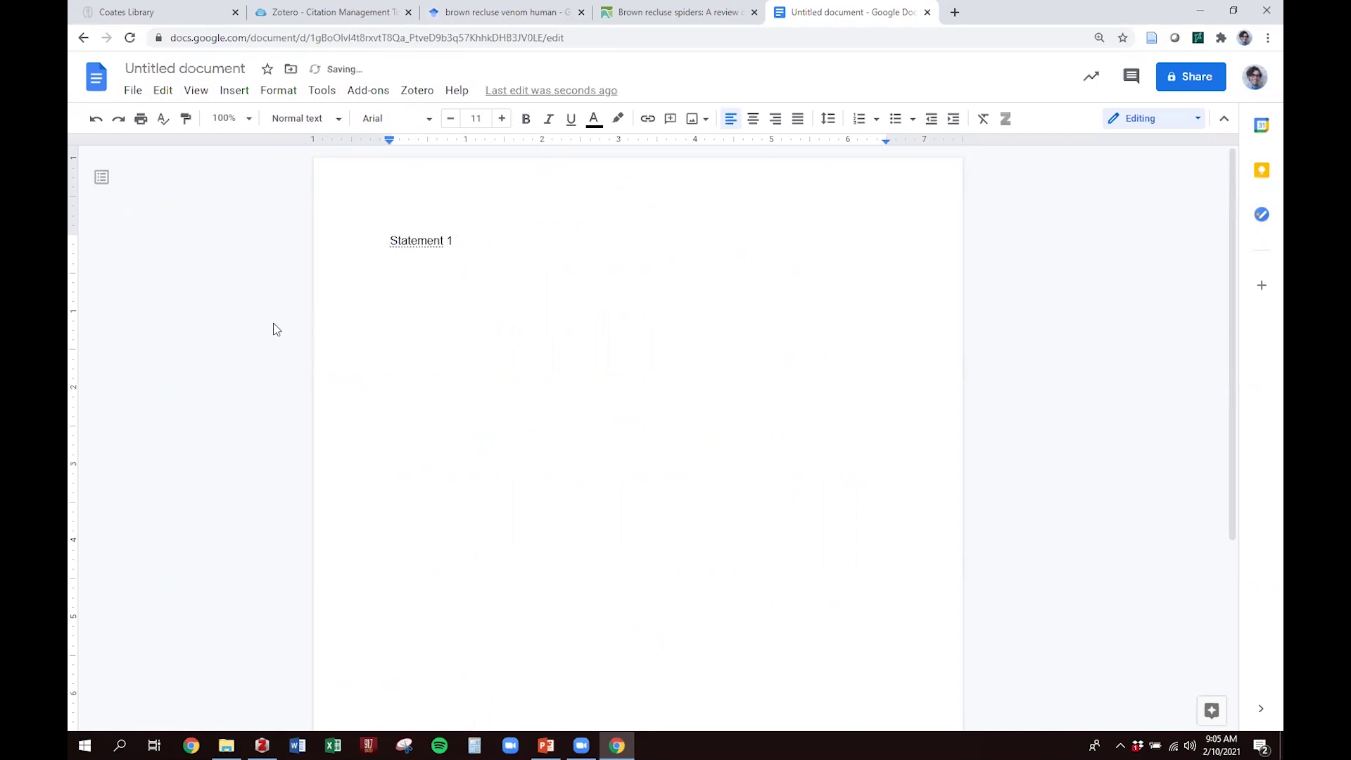
Start a Zotero citation after Statement 1 and choose the university Google account for the Zotero Google Docs Integration.
{"action": "left_click", "coordinate": [418, 91]}
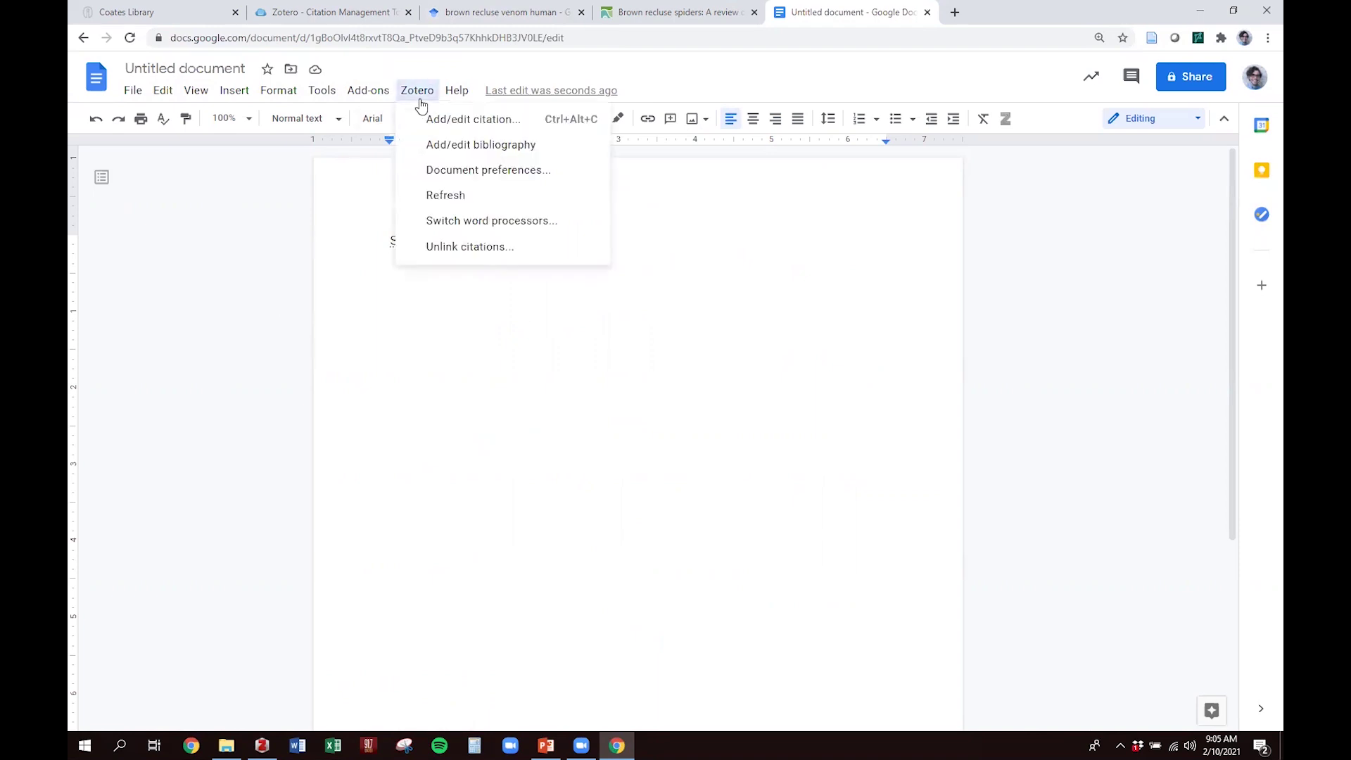
{"action": "left_click", "coordinate": [459, 122]}
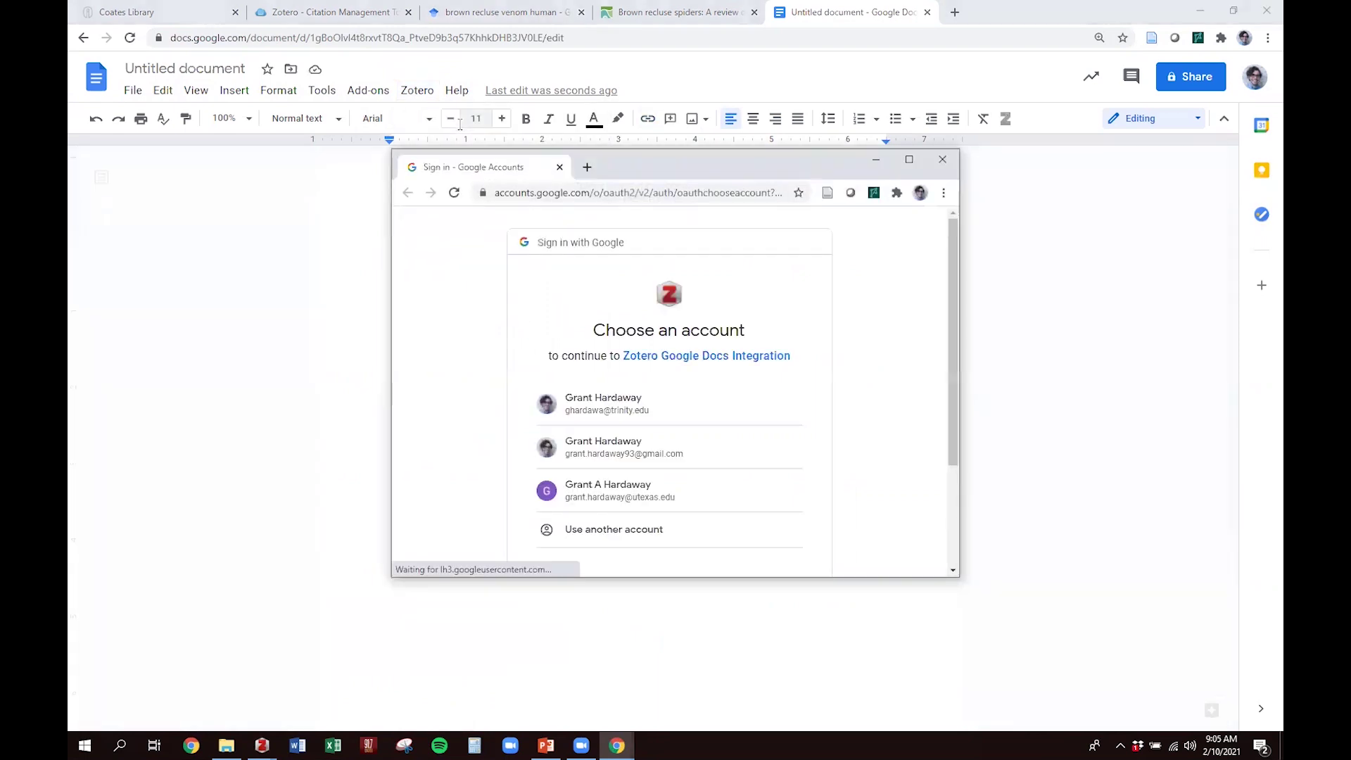
{"action": "left_click", "coordinate": [639, 414]}
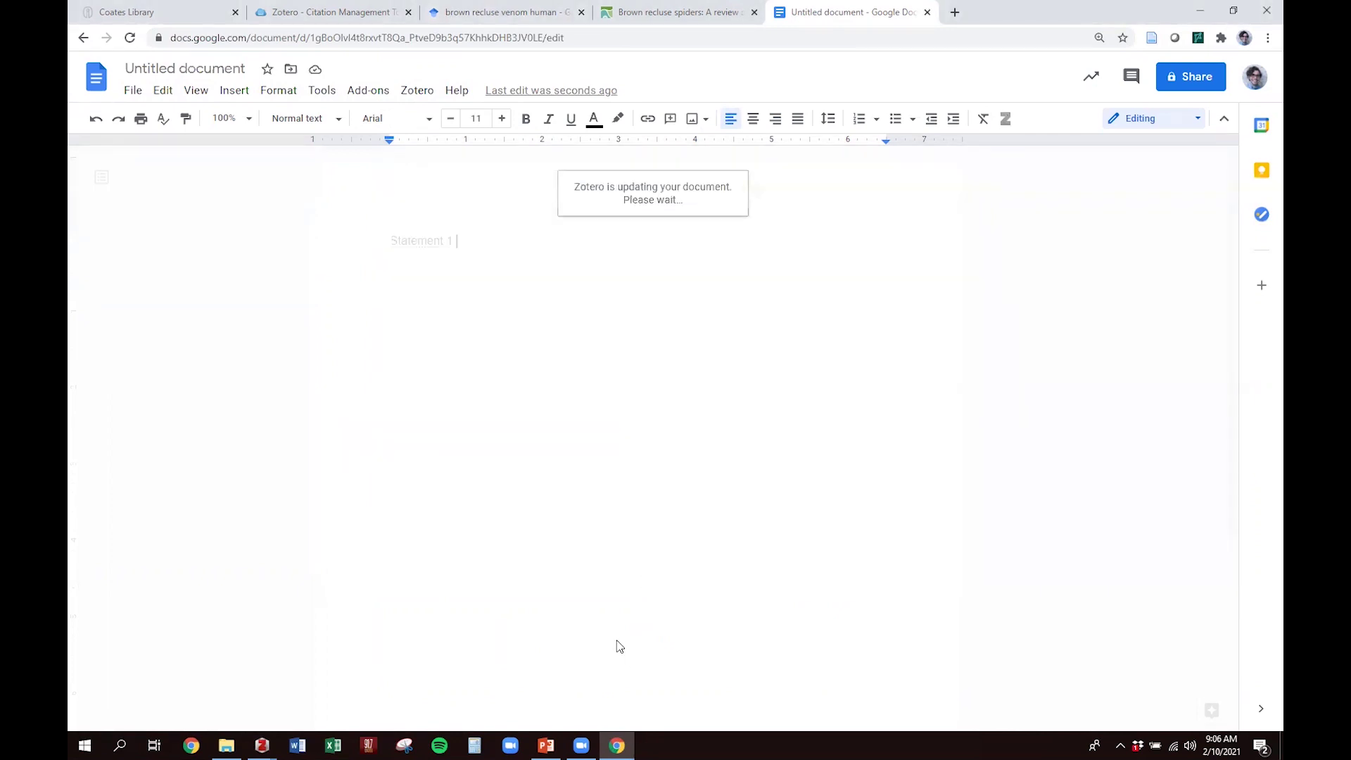
Bring up Zotero's document preferences and set the citation style to American Psychological Association (APA) 7th edition.
{"action": "mouse_move", "coordinate": [262, 745]}
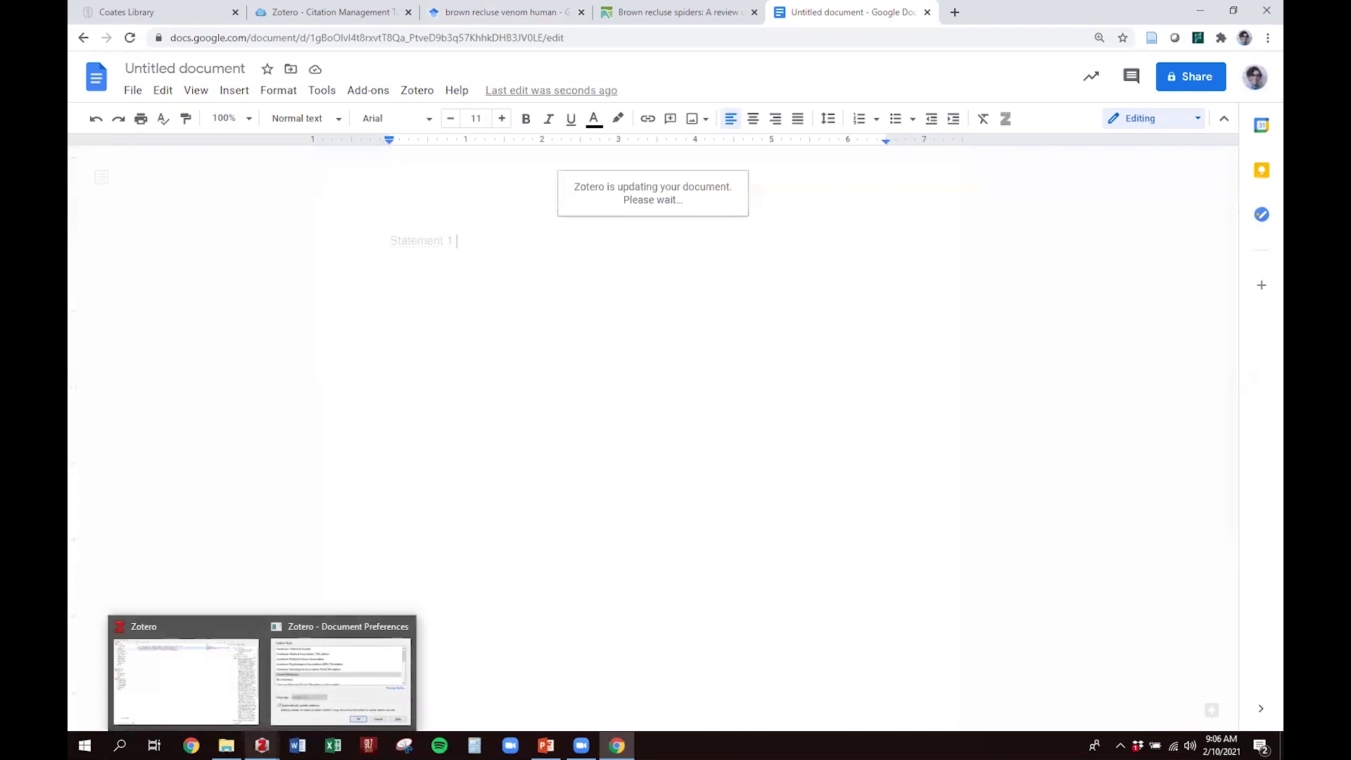
{"action": "left_click", "coordinate": [310, 694]}
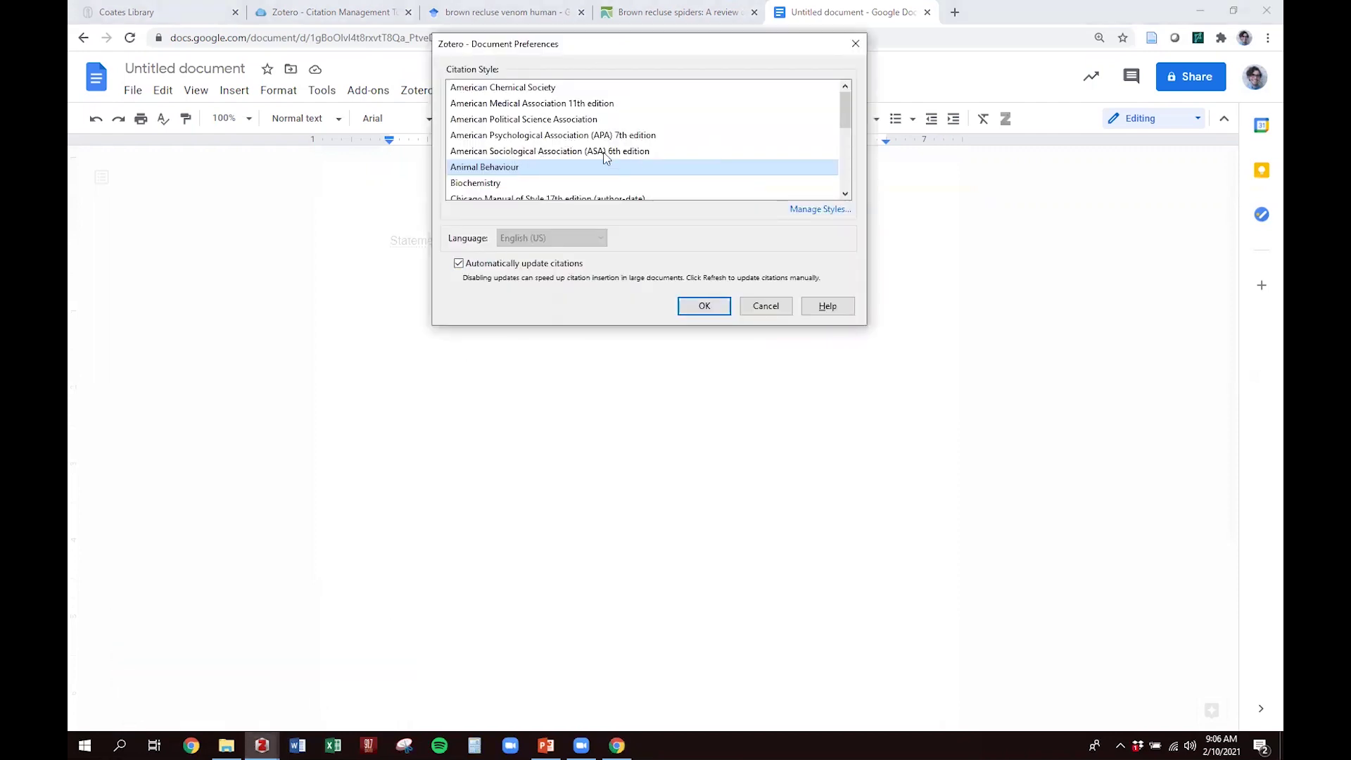
{"action": "left_click_drag", "start_coordinate": [606, 50], "coordinate": [628, 137]}
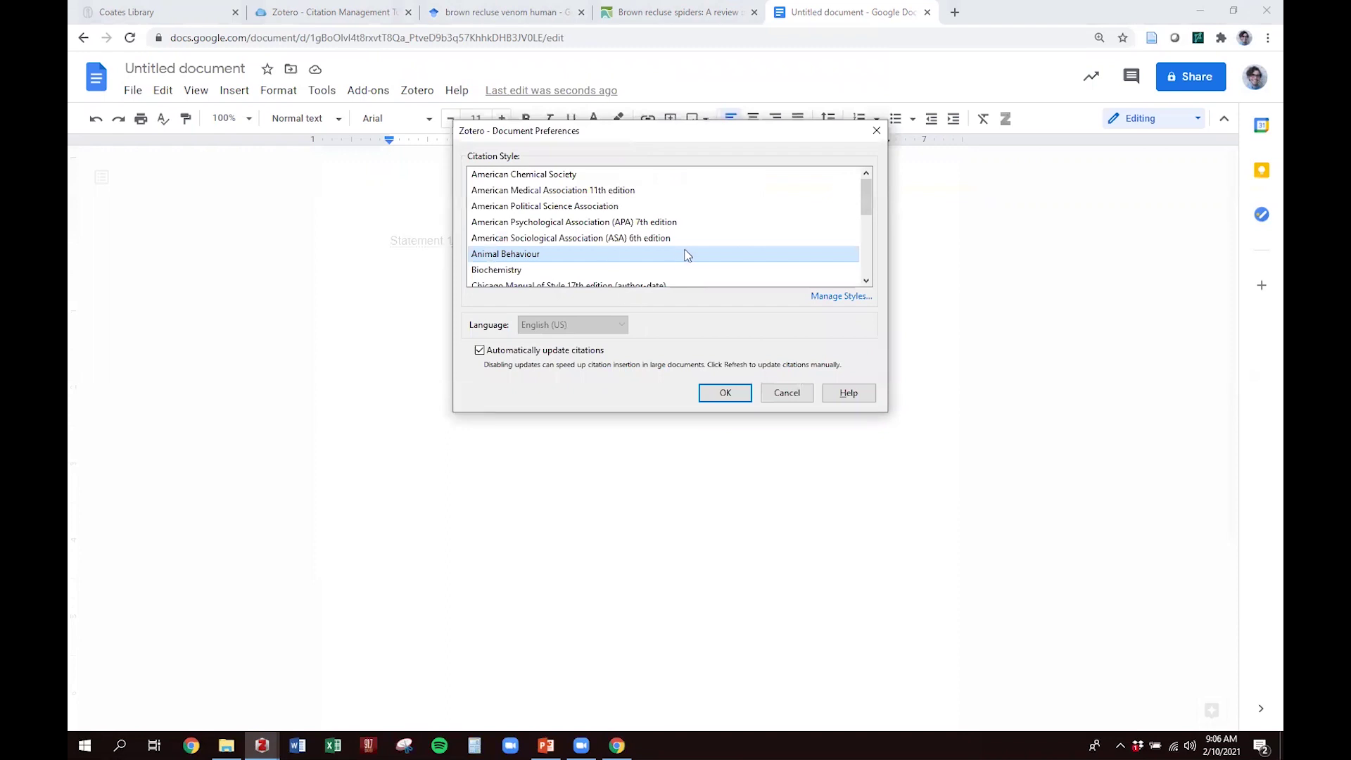
{"action": "scroll", "coordinate": [600, 257], "scroll_direction": "down", "scroll_amount": 1}
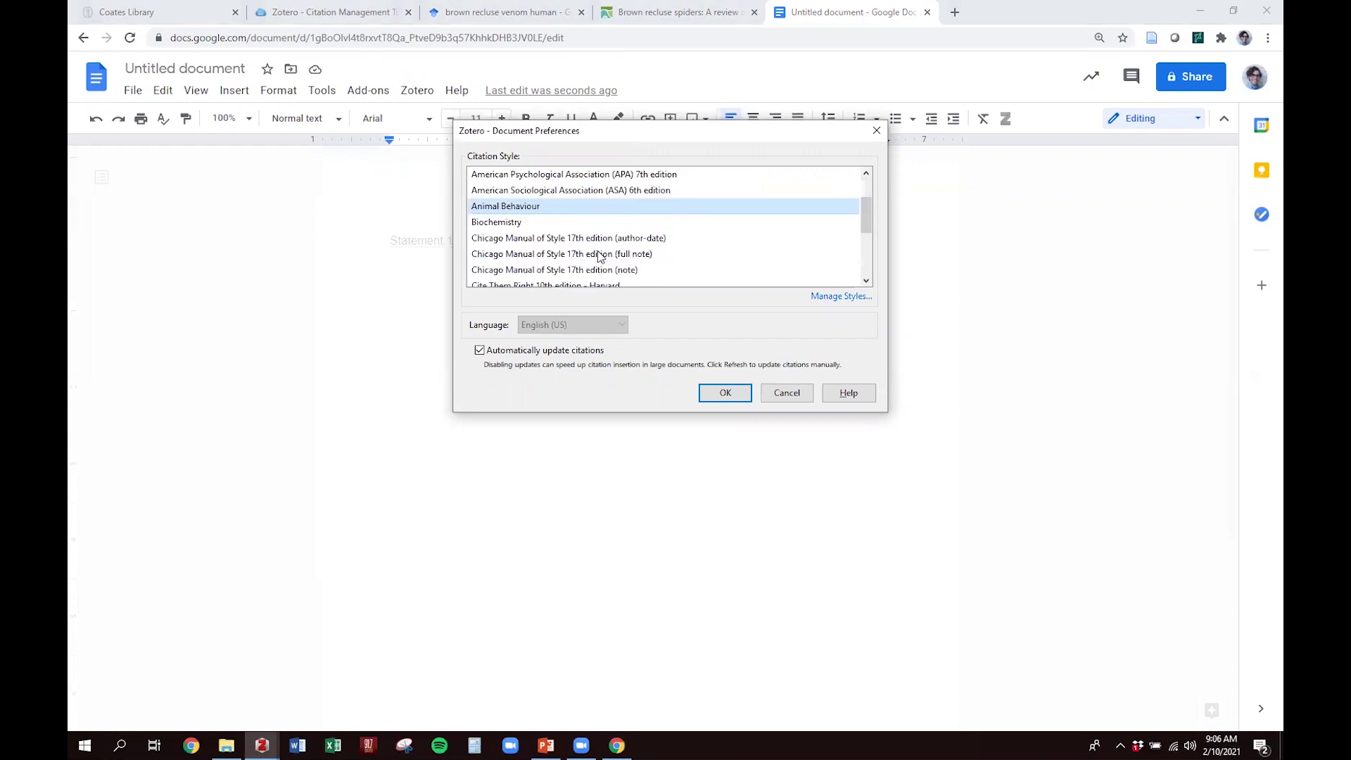
{"action": "scroll", "coordinate": [662, 261], "scroll_direction": "up", "scroll_amount": 1}
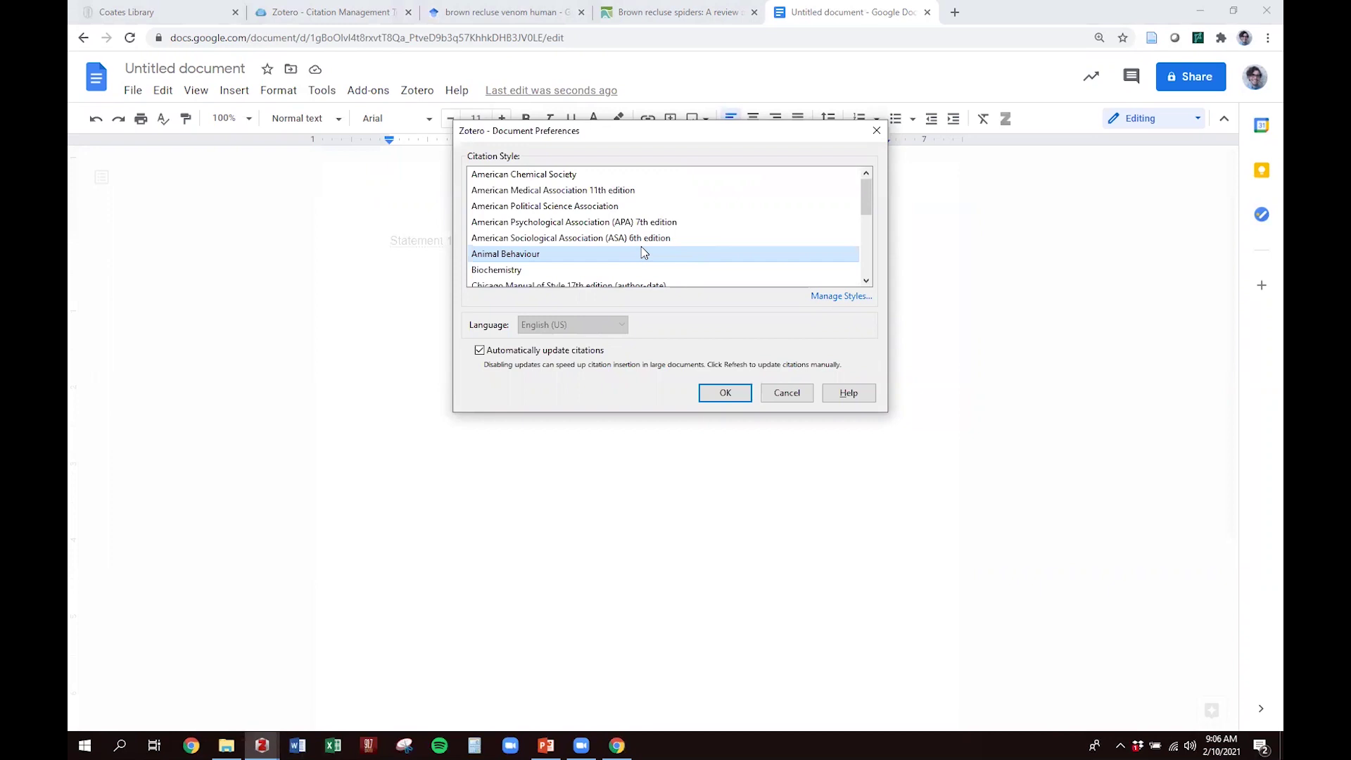
{"action": "left_click", "coordinate": [614, 223]}
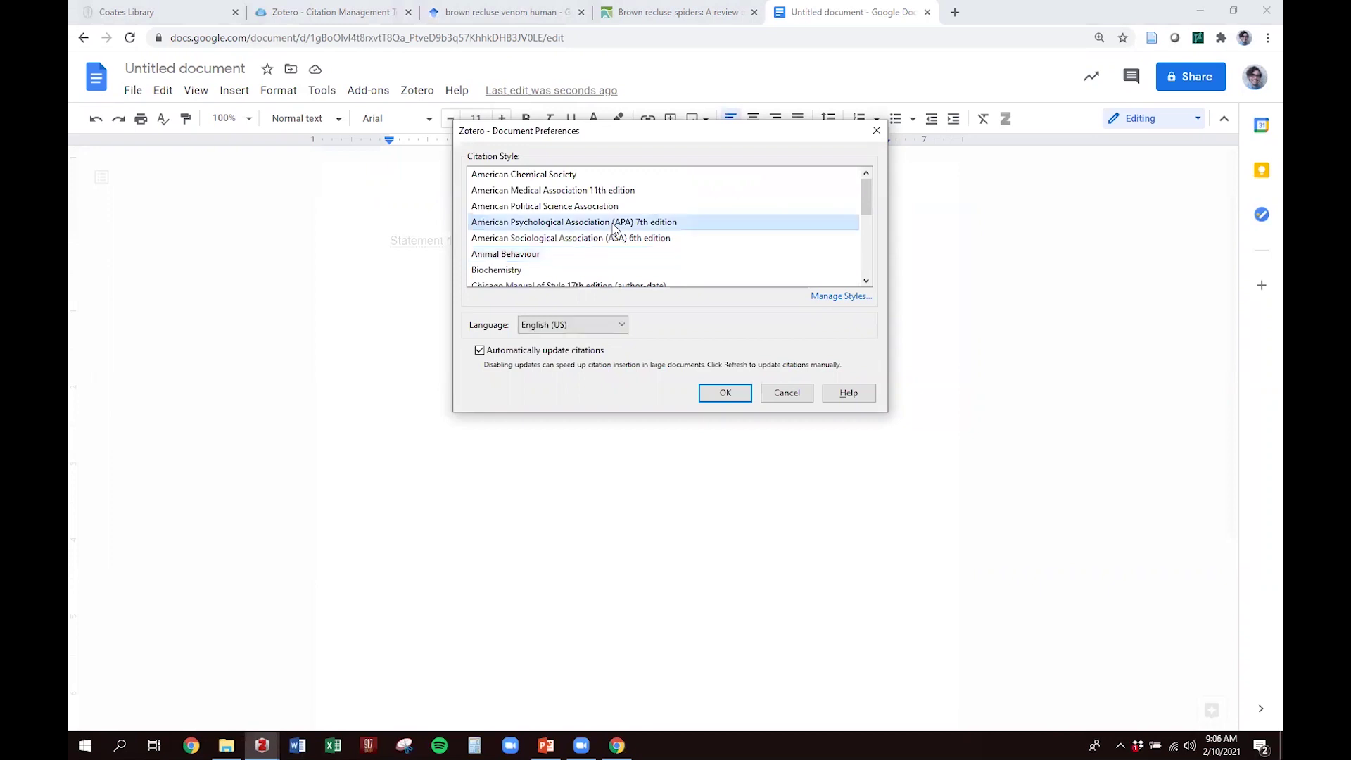
{"action": "left_click", "coordinate": [726, 394]}
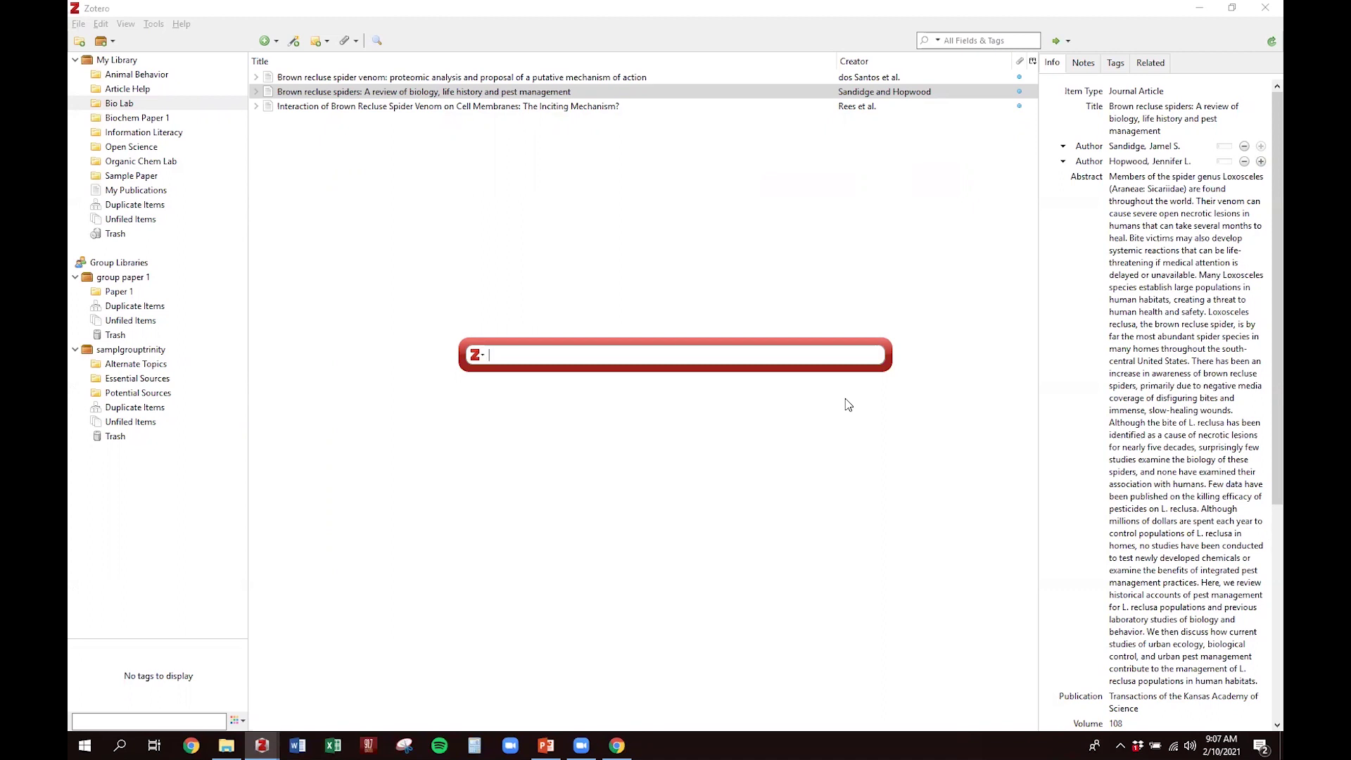
Cite "Interaction of Brown Recluse Spider Venom on Cell Membranes" after Statement 1, briefly adding and removing the proteomic analysis article as a second source.
{"action": "type", "text": "interaction"}
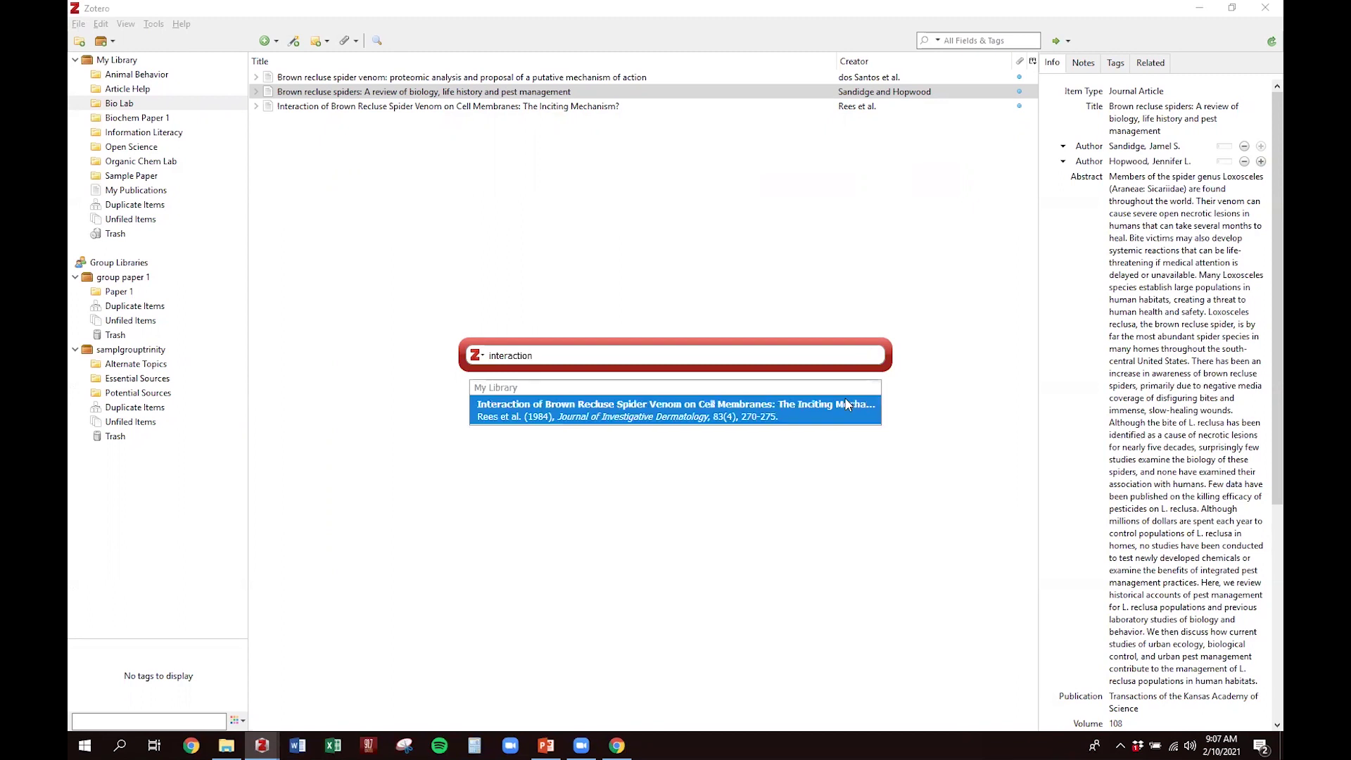
{"action": "left_click", "coordinate": [691, 406]}
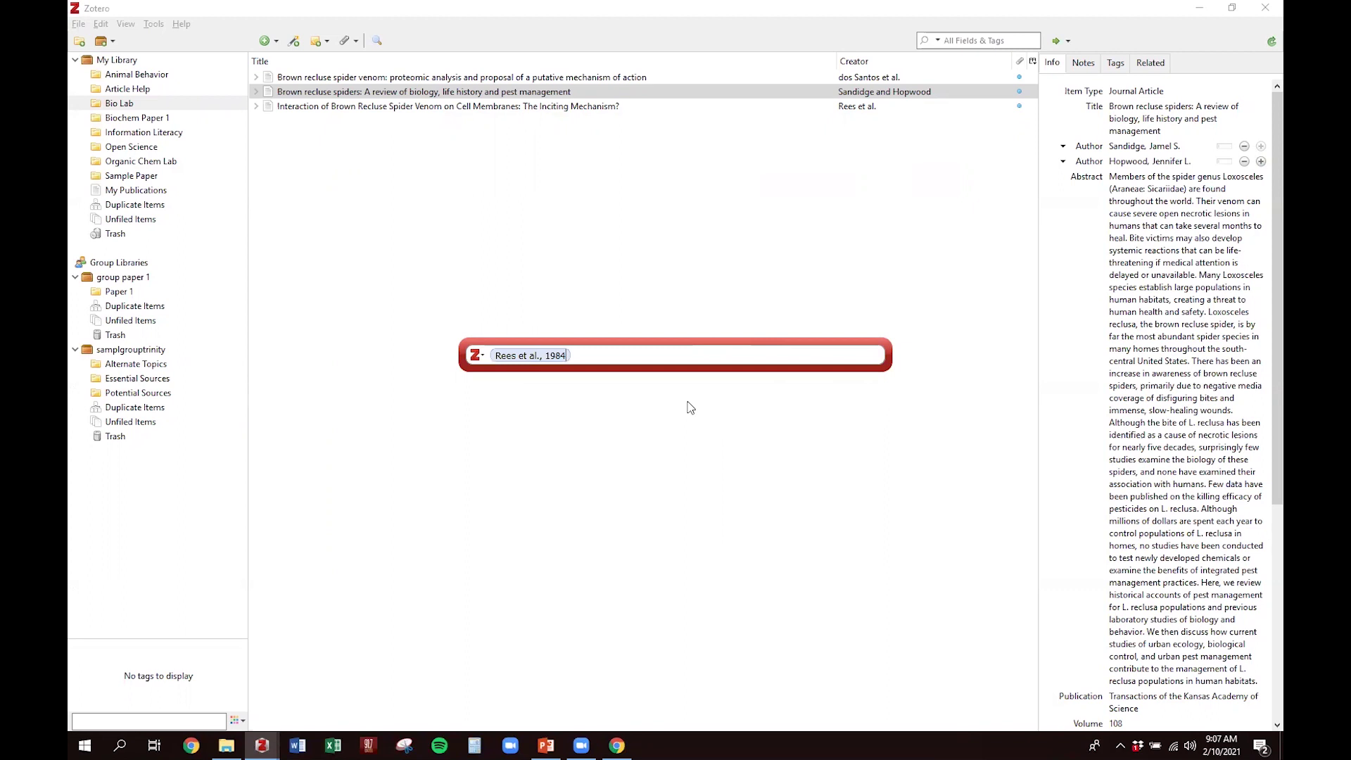
{"action": "type", "text": "brown"}
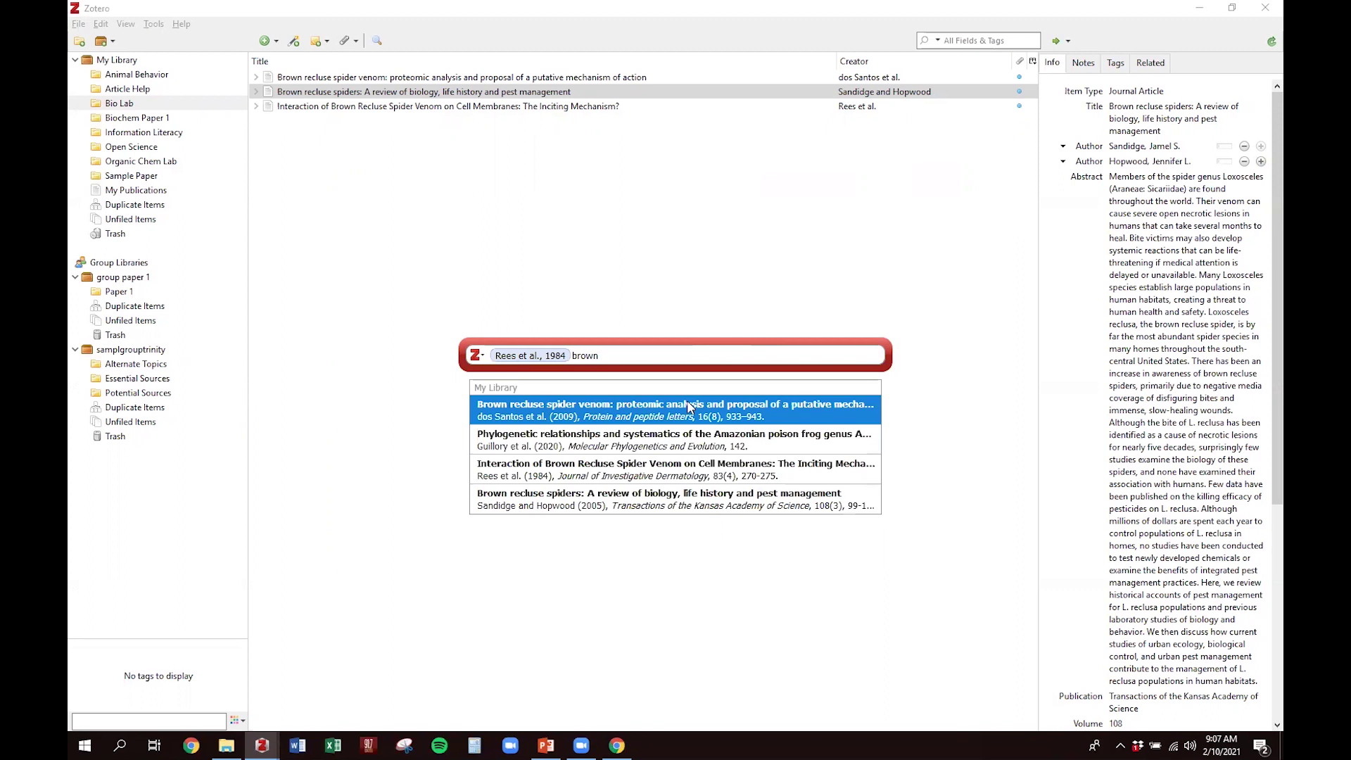
{"action": "left_click", "coordinate": [688, 408]}
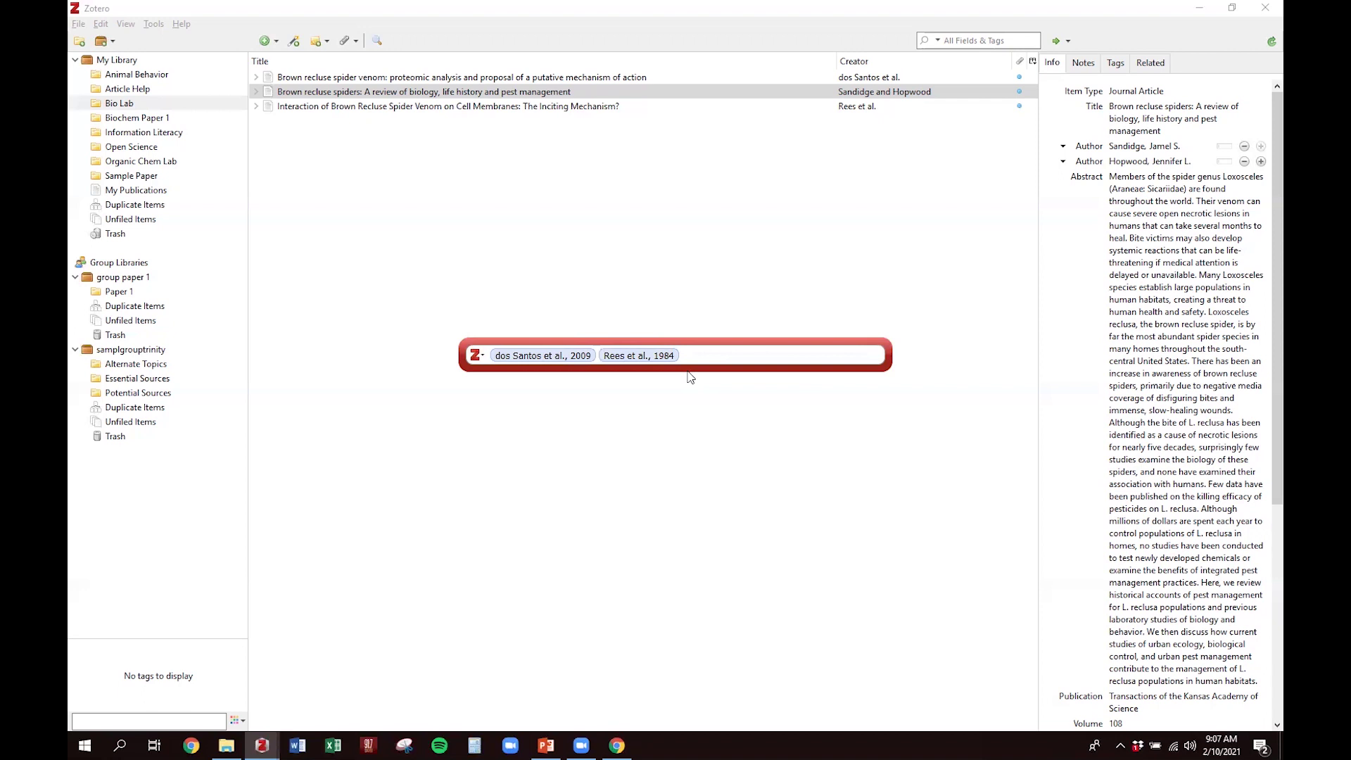
{"action": "key", "text": "BackSpace"}
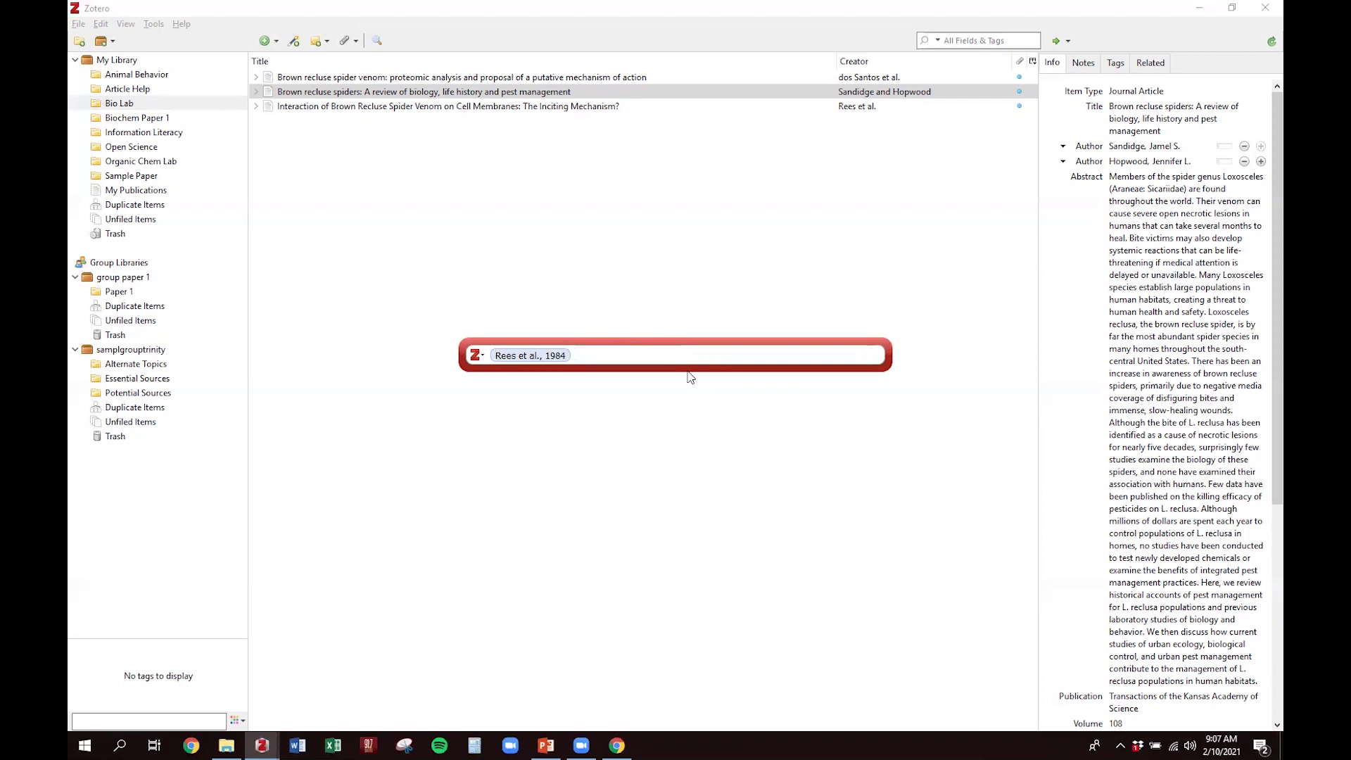
{"action": "key", "text": "Return"}
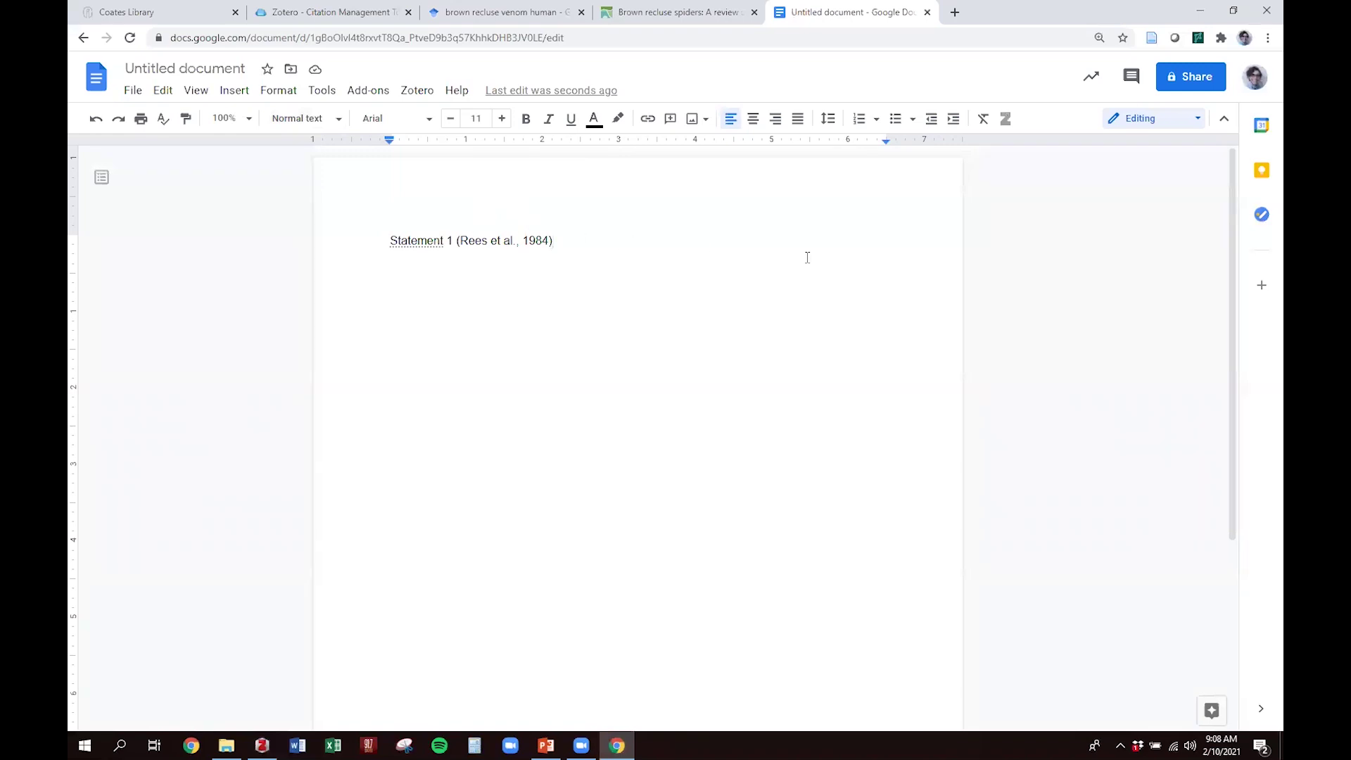
Add "Statement 2" as a second sentence and cite the "Brown recluse spider venom: proteomic analysis" article after it with Zotero.
{"action": "type", "text": ". Statement 2"}
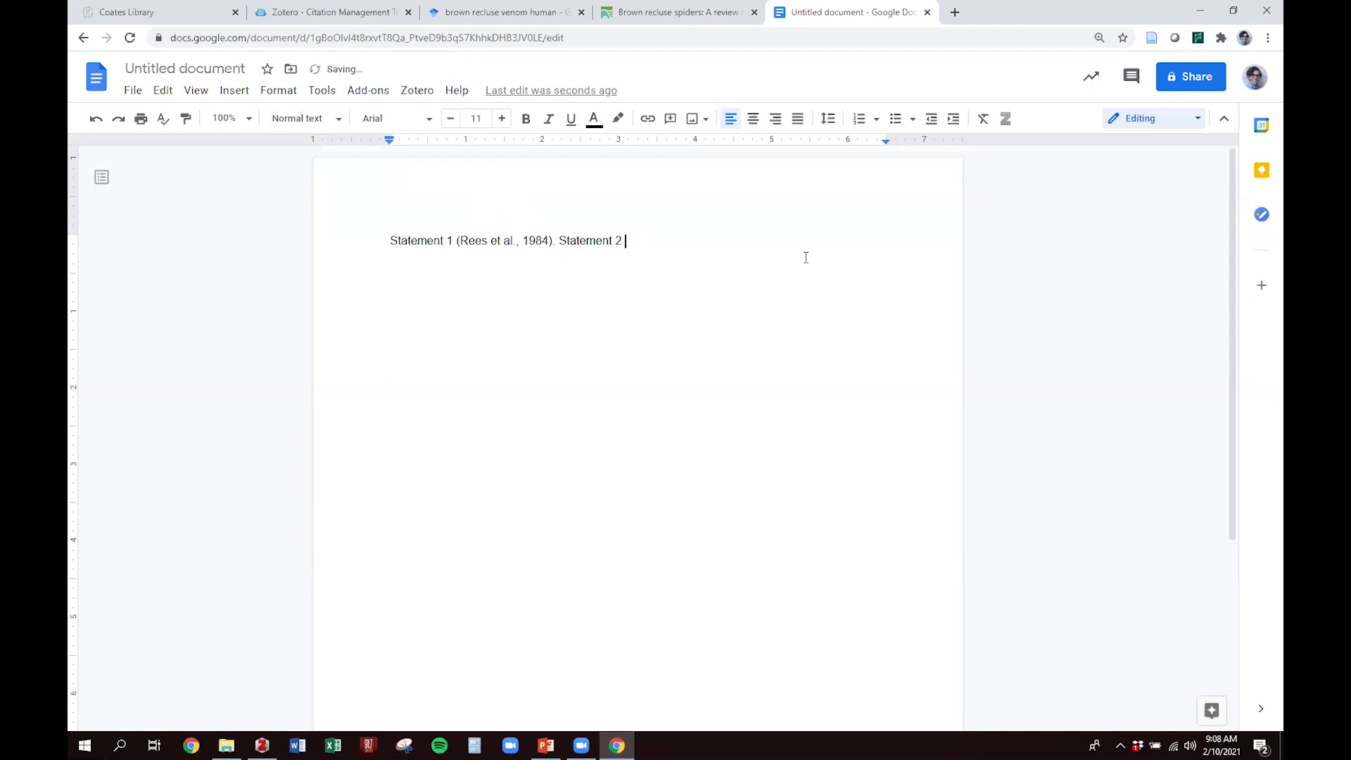
{"action": "left_click", "coordinate": [415, 91]}
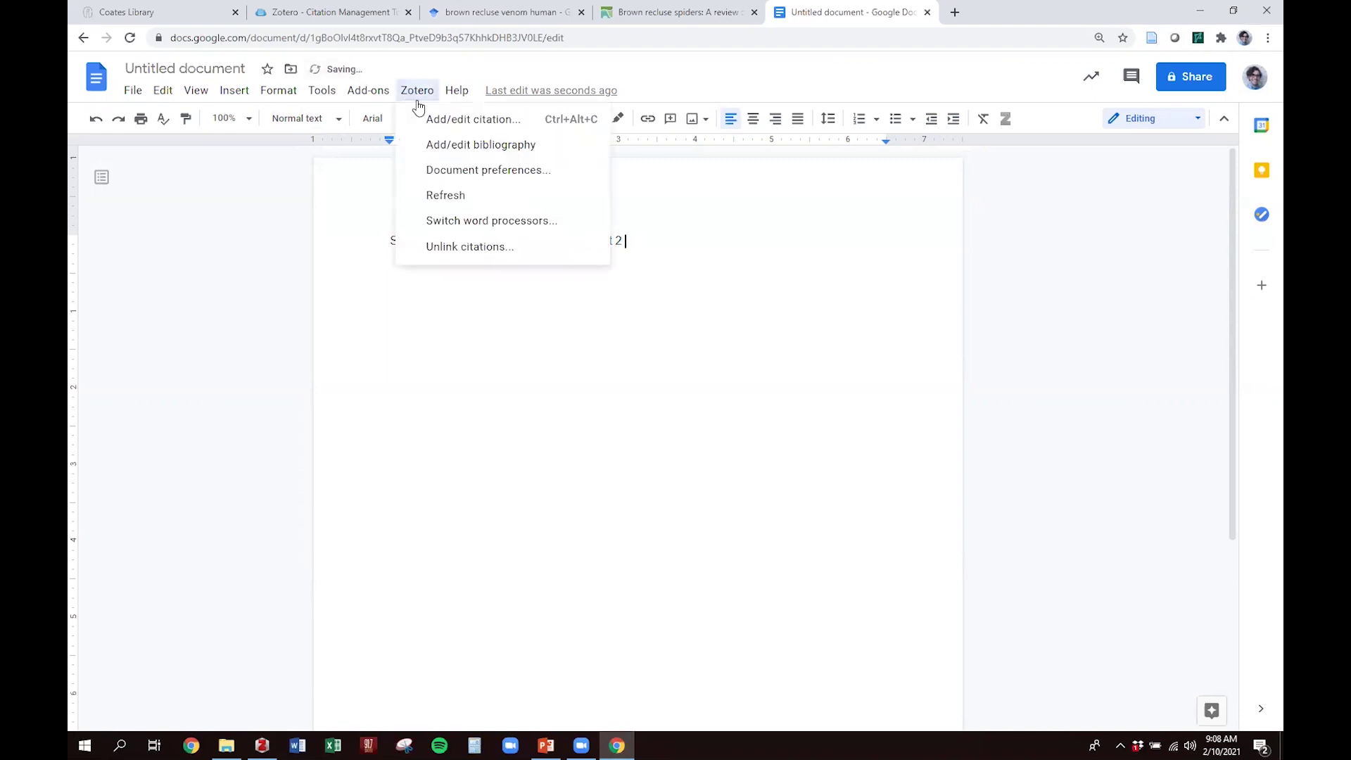
{"action": "left_click", "coordinate": [432, 118]}
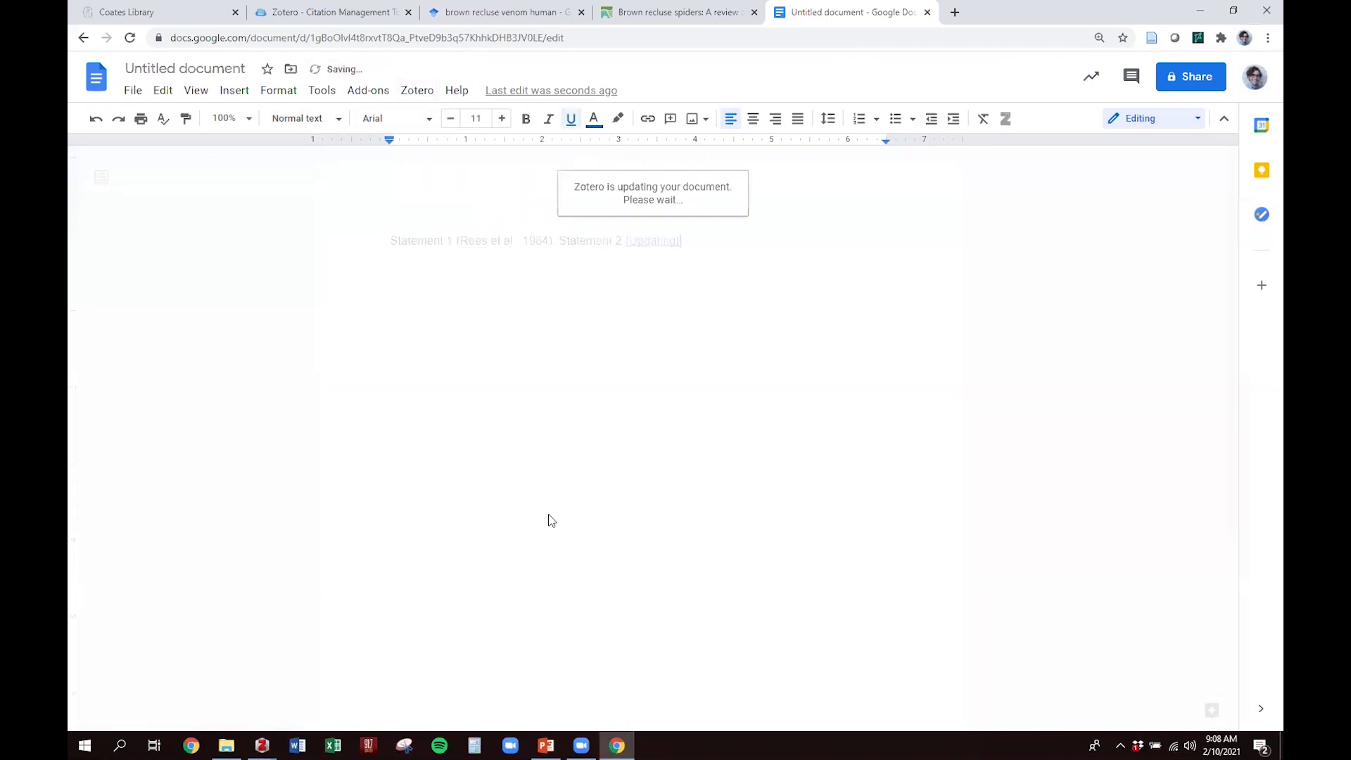
{"action": "mouse_move", "coordinate": [262, 745]}
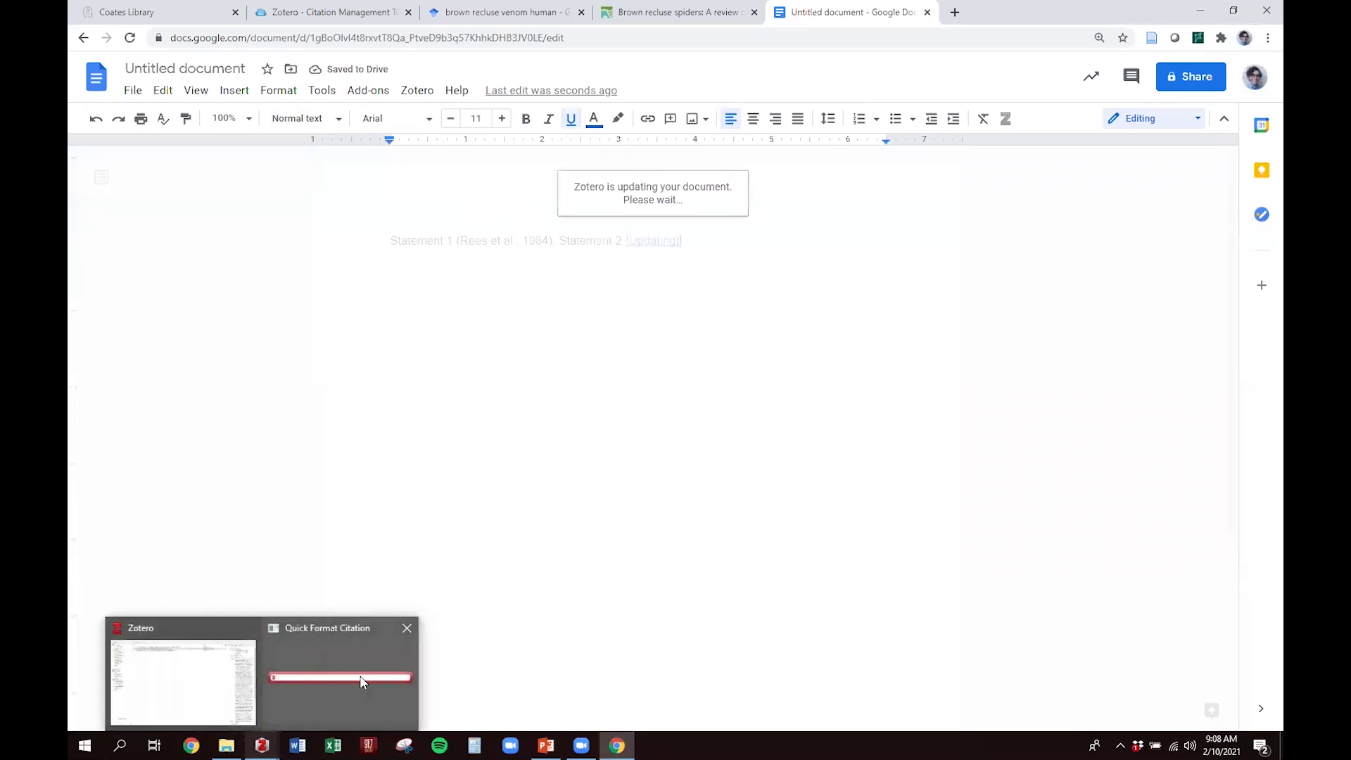
{"action": "left_click", "coordinate": [341, 672]}
{"action": "type", "text": "brown rec"}
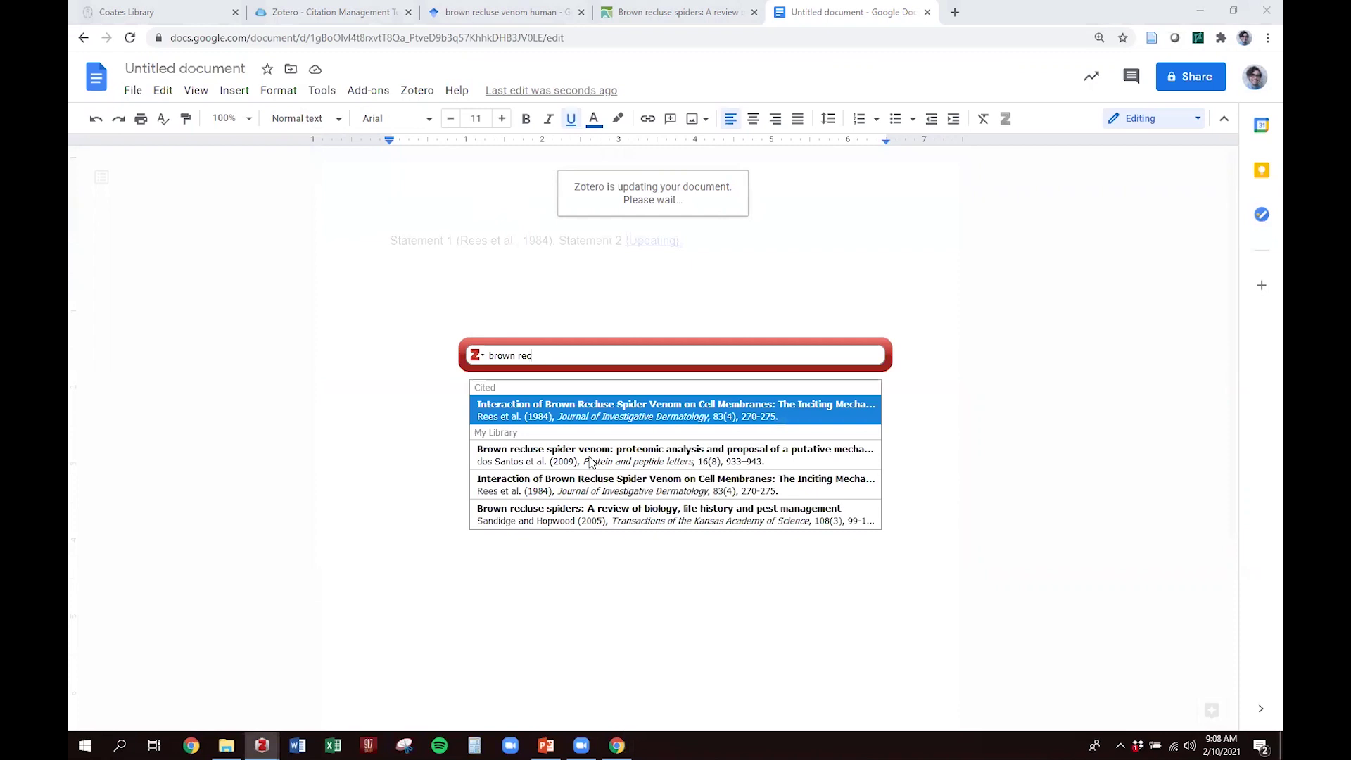
{"action": "left_click", "coordinate": [591, 455]}
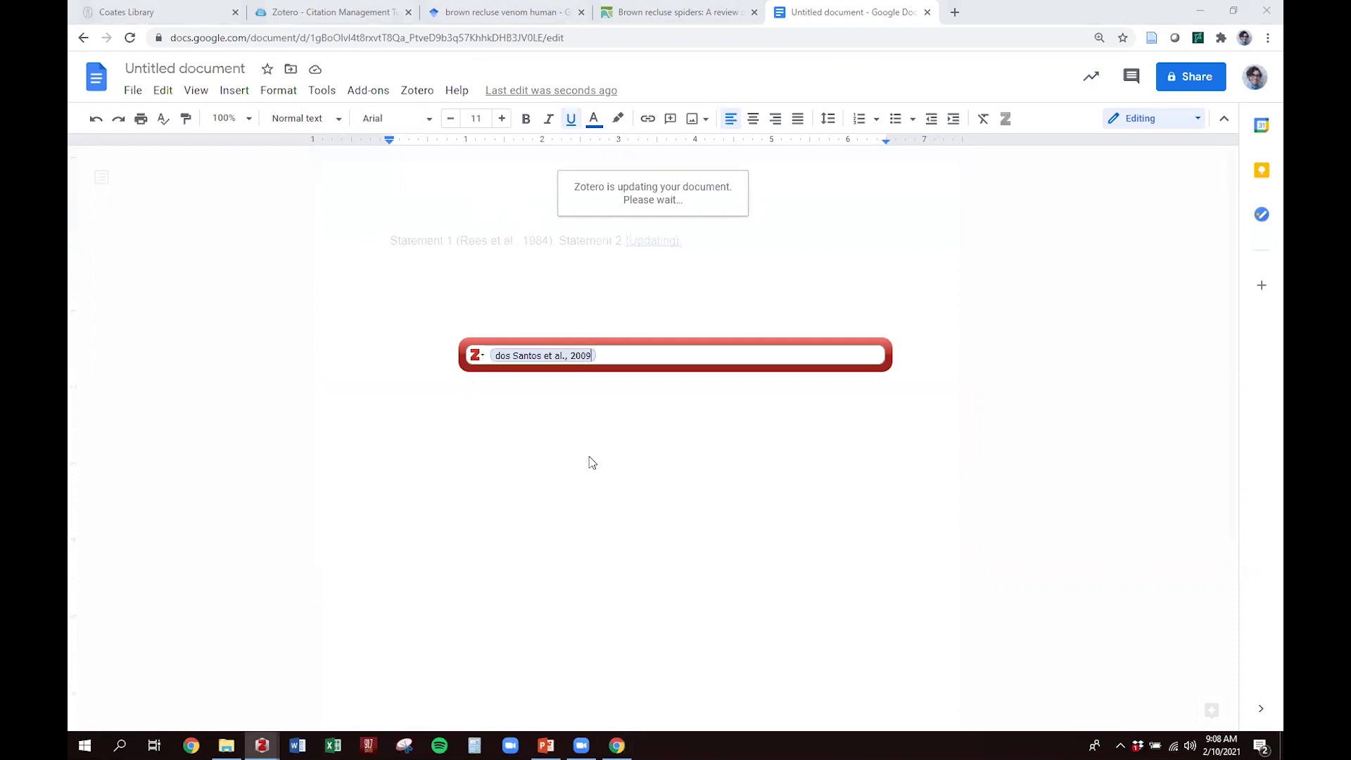
{"action": "key", "text": "Return"}
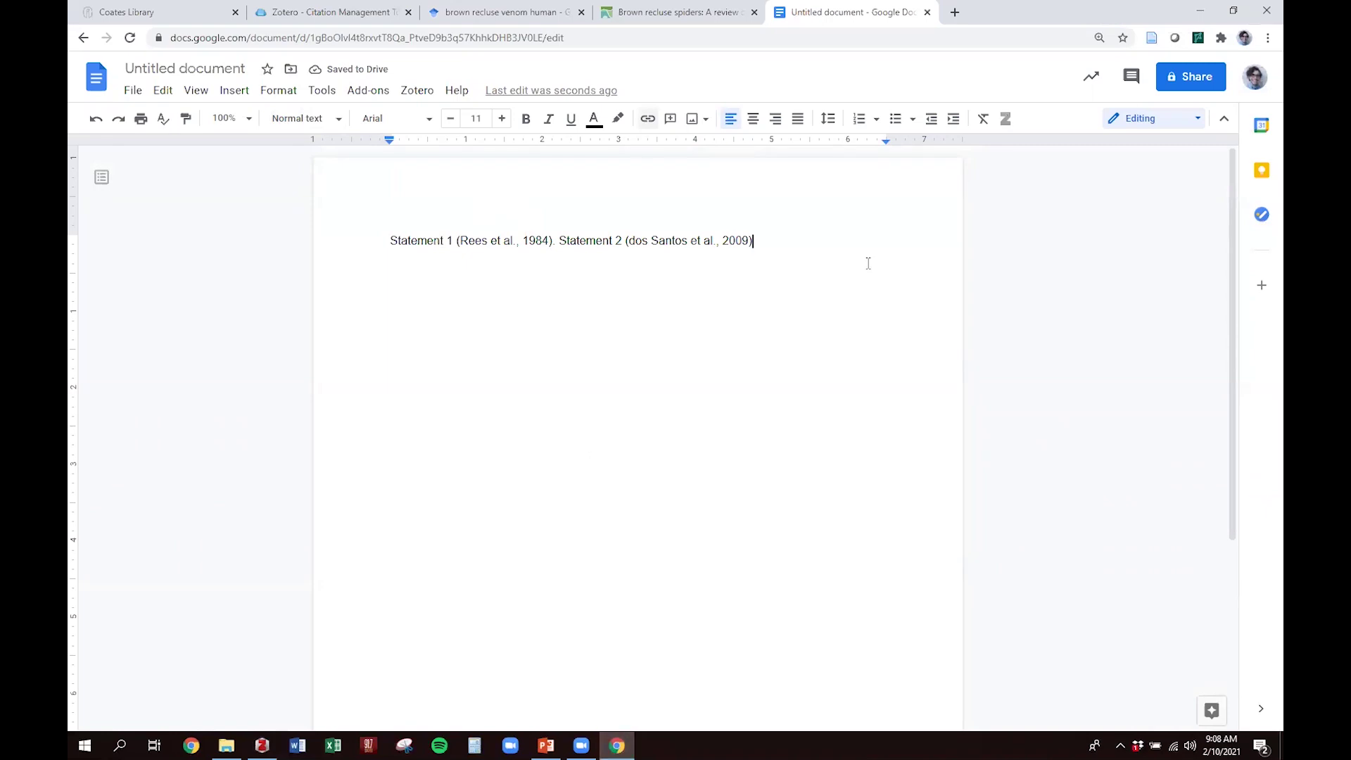
Add a centred "Bibliography" heading several lines below the cited statements.
{"action": "key", "text": "Return"}
{"action": "key", "text": "Return"}
{"action": "key", "text": "Return"}
{"action": "key", "text": "Return"}
{"action": "key", "text": "Return"}
{"action": "type", "text": "Bibliography"}
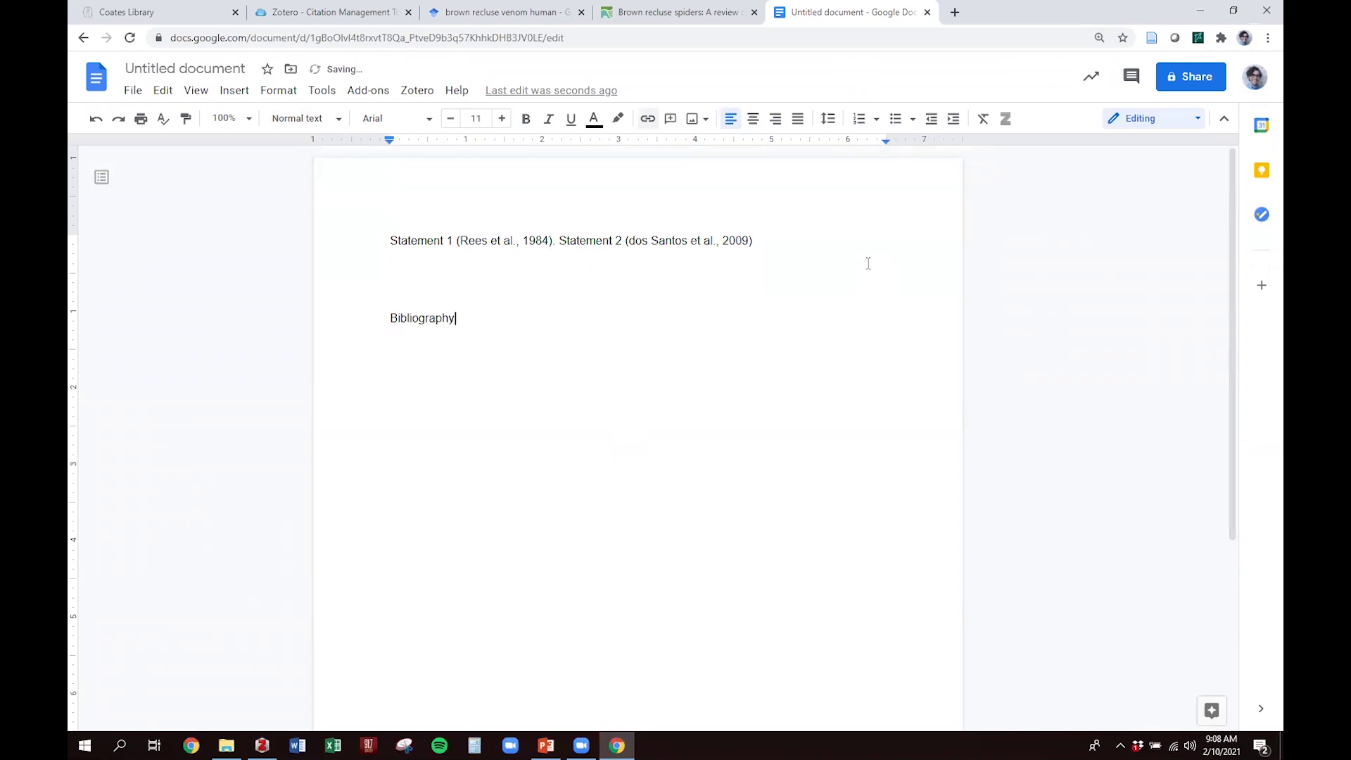
{"action": "left_click", "coordinate": [389, 318]}
{"action": "left_click", "coordinate": [753, 118]}
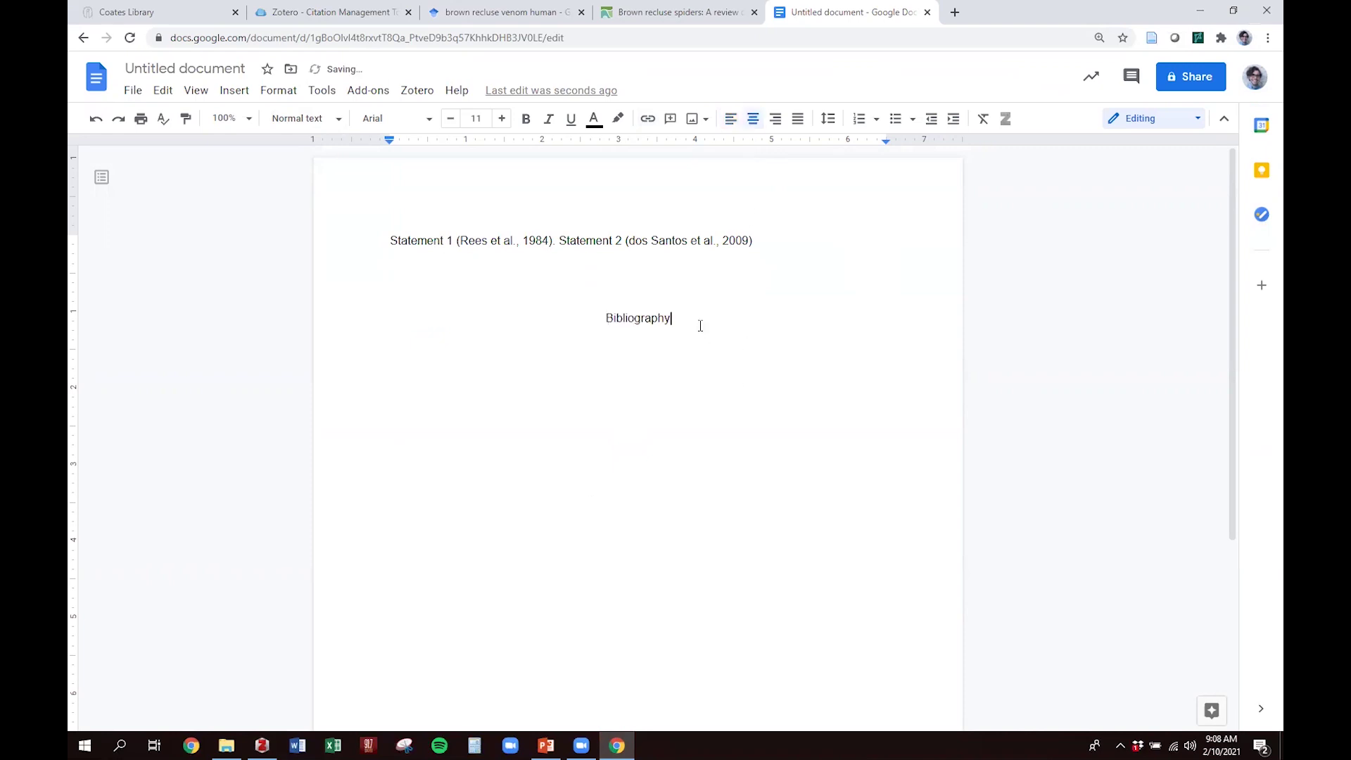
Insert the Zotero bibliography on a new left-aligned line below the Bibliography heading.
{"action": "key", "text": "Return"}
{"action": "key", "text": "ctrl+shift+l"}
{"action": "left_click", "coordinate": [427, 97]}
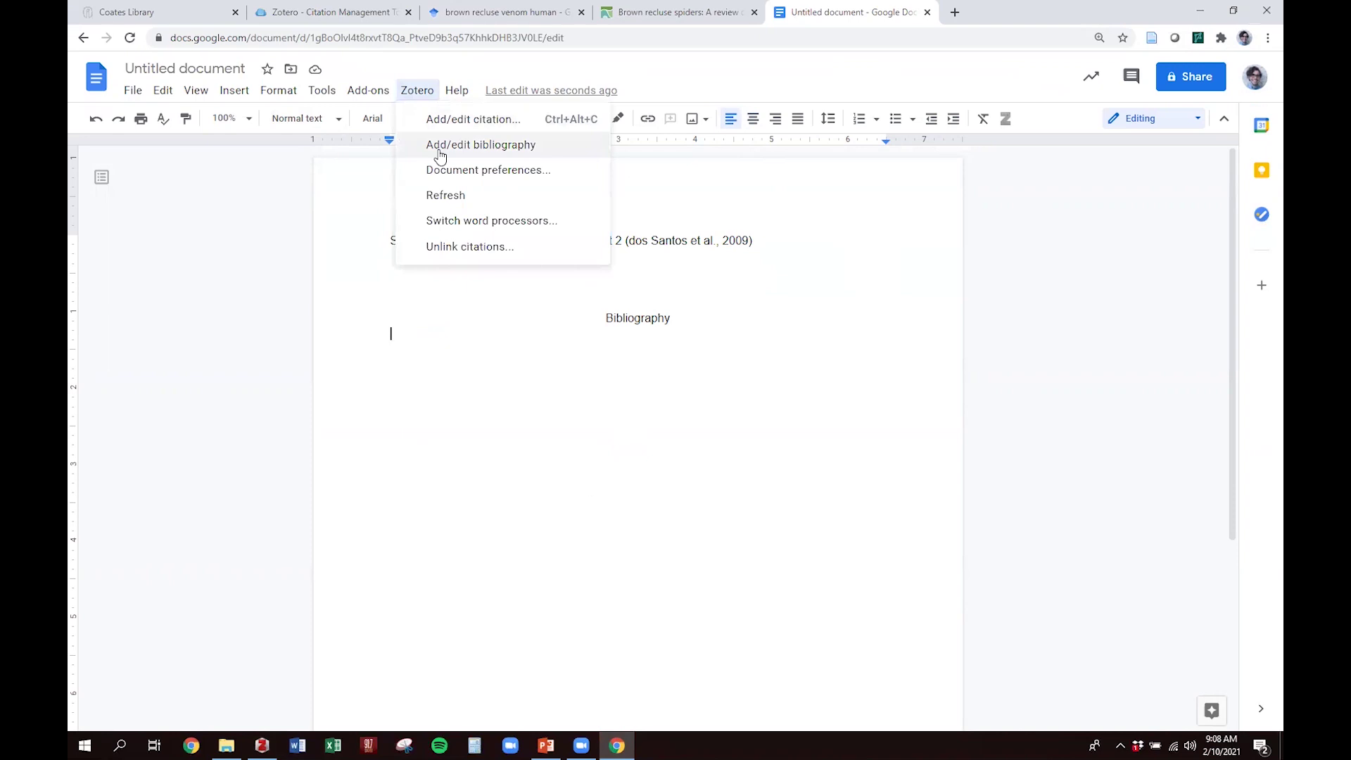
{"action": "left_click", "coordinate": [480, 145]}
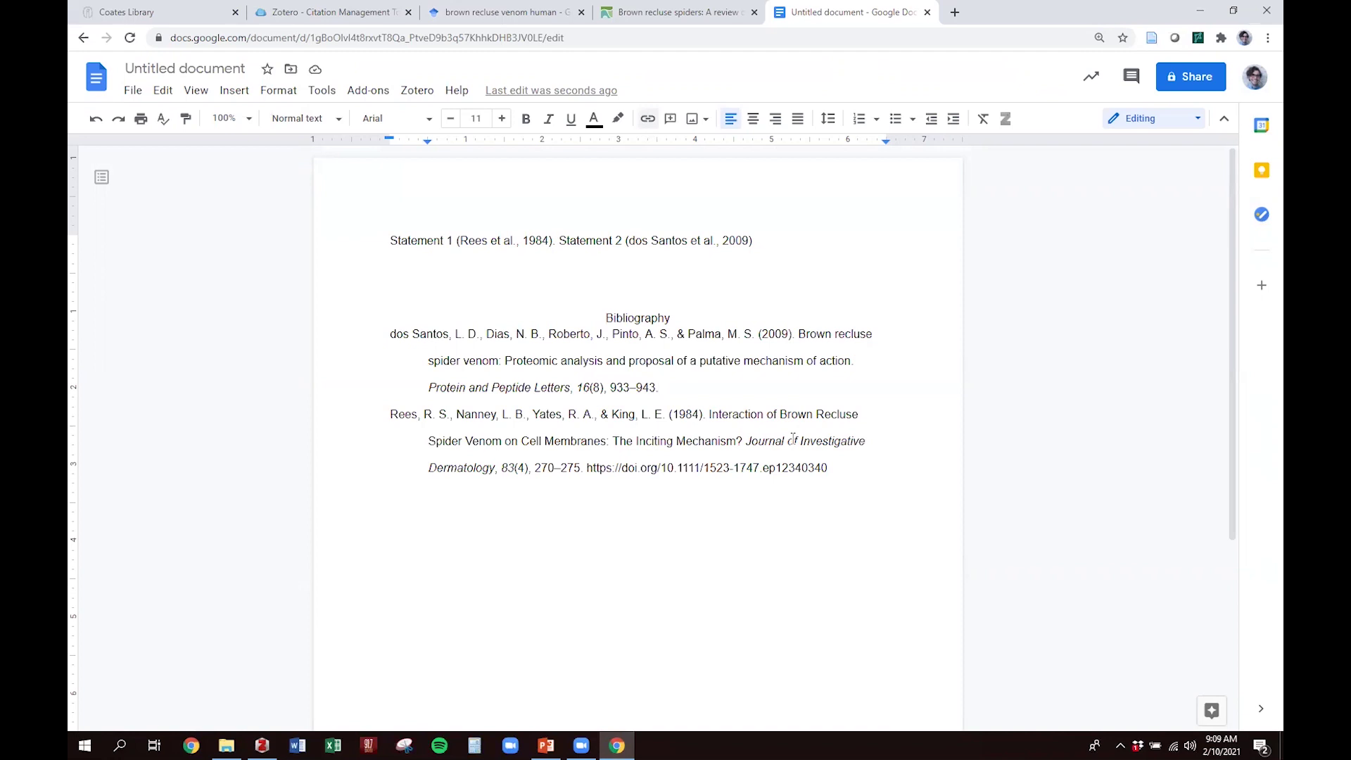
Add "Statement 3" as a third sentence and cite "Brown recluse spiders: A review of biology, life history and pest management" after it with Zotero.
{"action": "left_click", "coordinate": [760, 241]}
{"action": "type", "text": ". Statement 3"}
{"action": "left_click", "coordinate": [417, 90]}
{"action": "left_click", "coordinate": [428, 118]}
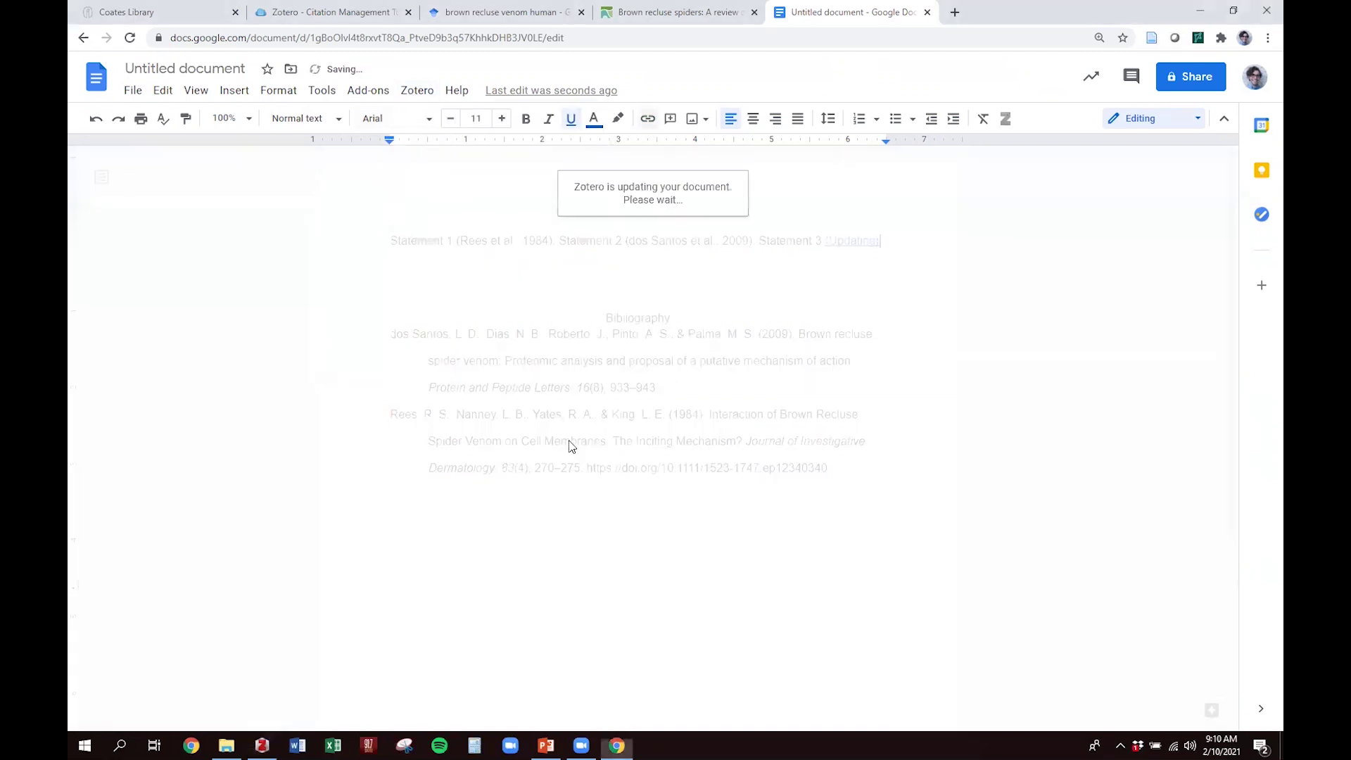
{"action": "type", "text": "brown"}
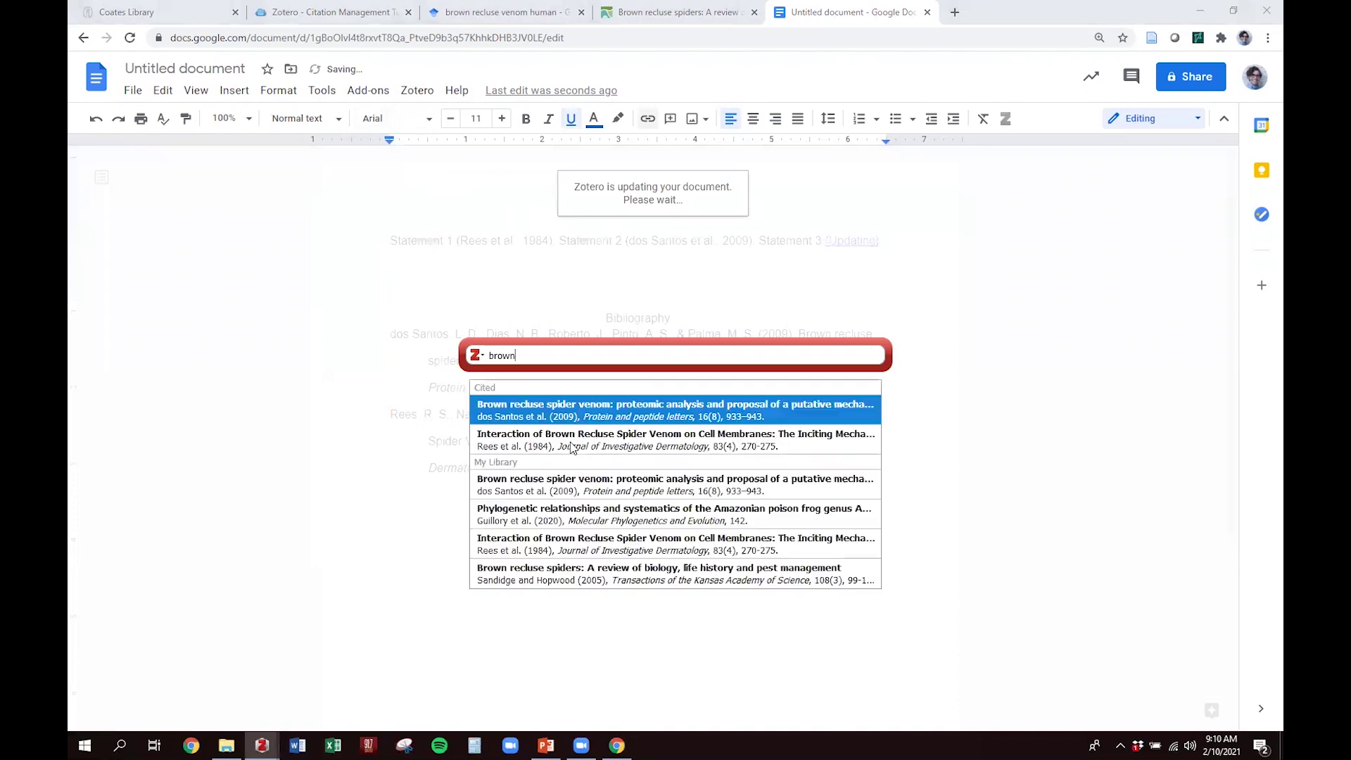
{"action": "key", "text": "BackSpace"}
{"action": "key", "text": "BackSpace"}
{"action": "key", "text": "BackSpace"}
{"action": "key", "text": "BackSpace"}
{"action": "key", "text": "BackSpace"}
{"action": "key", "text": "BackSpace"}
{"action": "type", "text": "brown"}
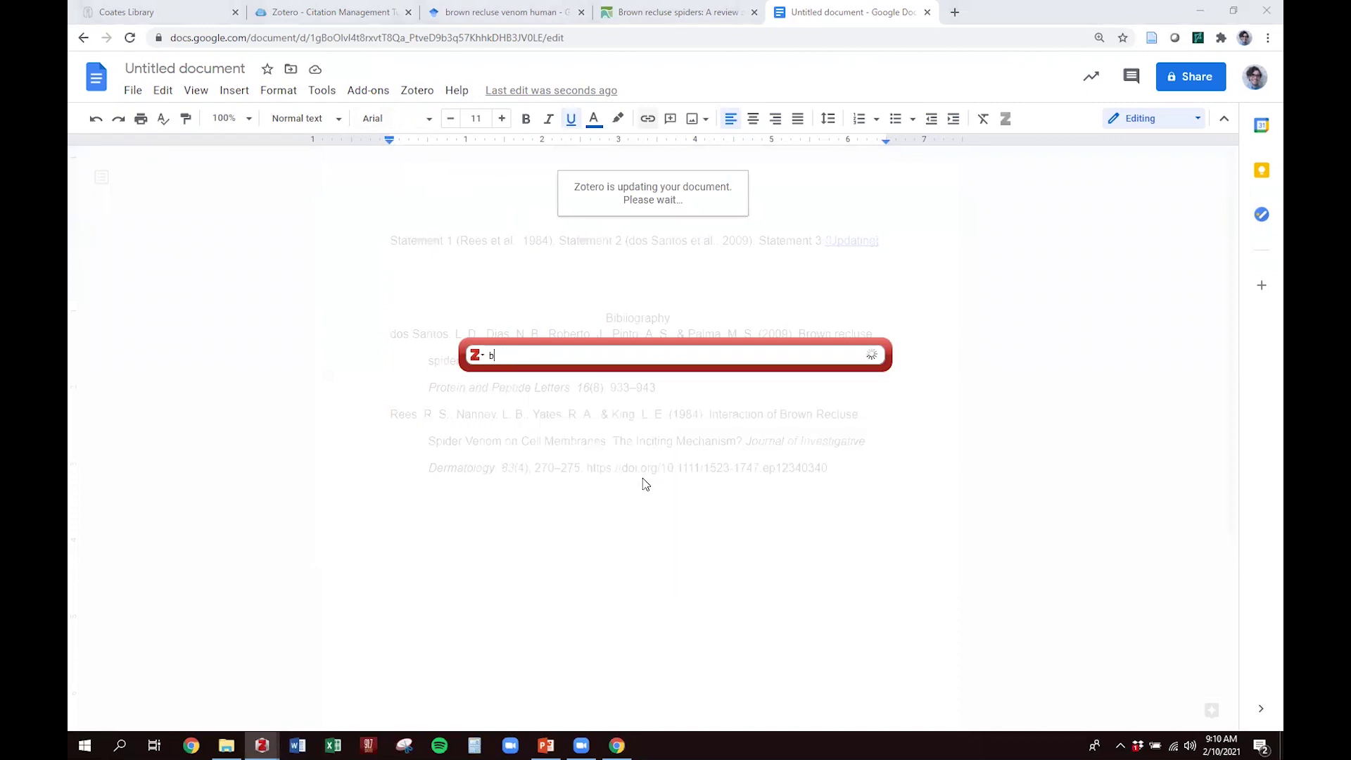
{"action": "key", "text": "BackSpace"}
{"action": "key", "text": "BackSpace"}
{"action": "key", "text": "BackSpace"}
{"action": "key", "text": "BackSpace"}
{"action": "type", "text": "o"}
{"action": "key", "text": "BackSpace"}
{"action": "type", "text": "rown"}
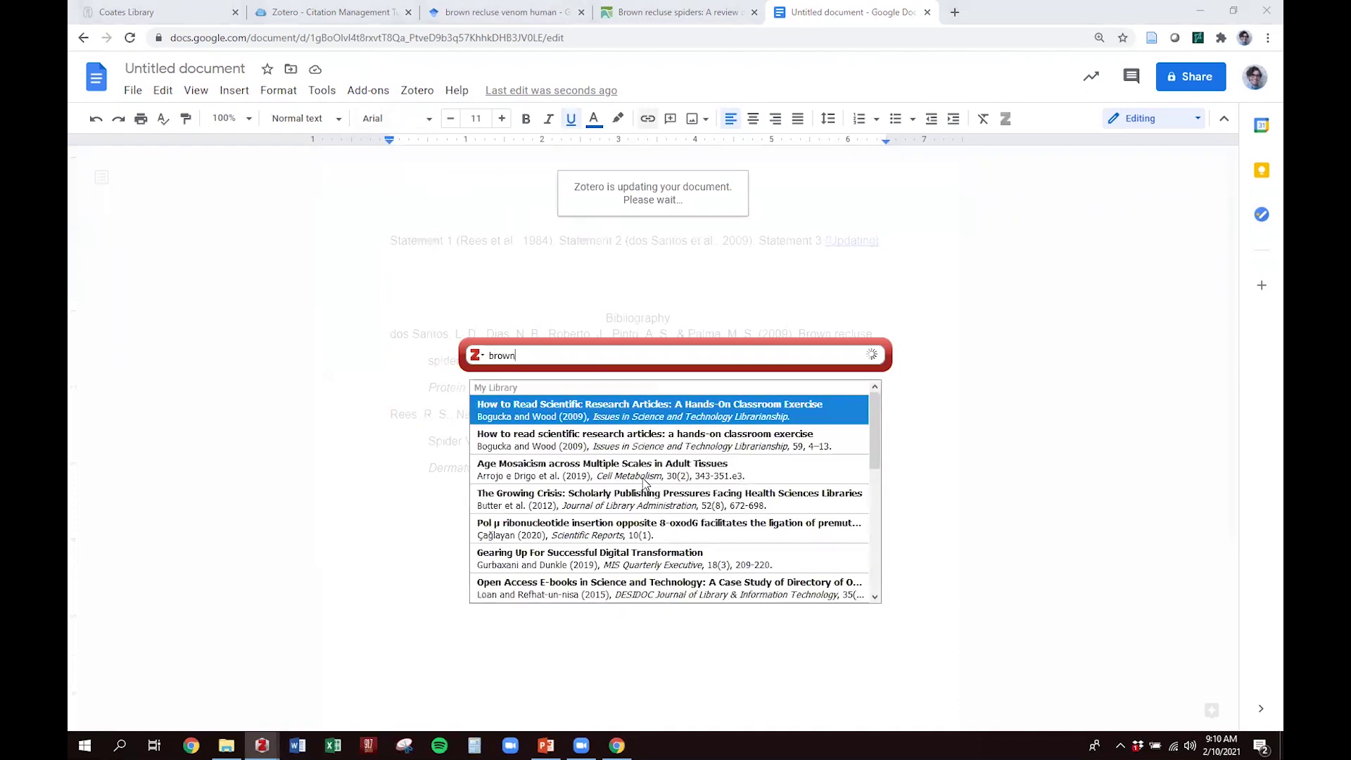
{"action": "type", "text": " recluse"}
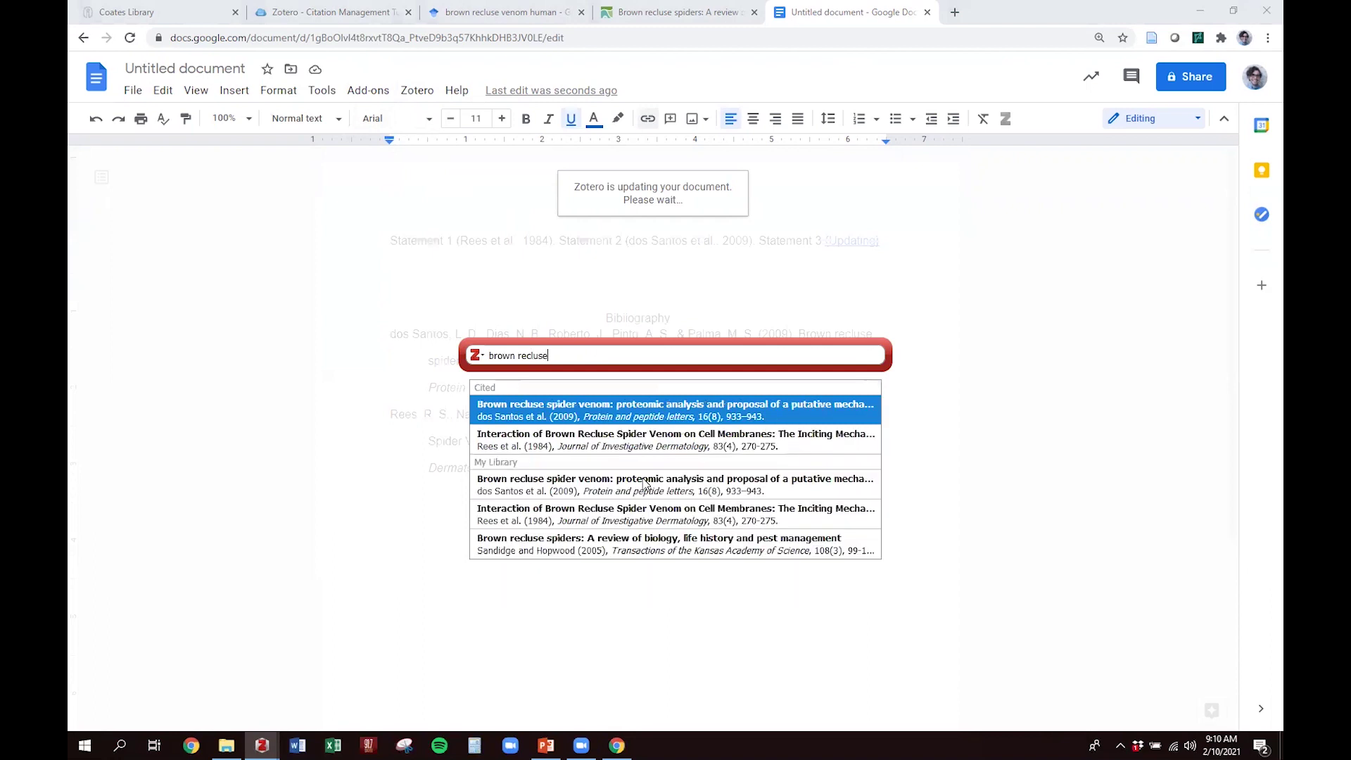
{"action": "left_click", "coordinate": [639, 542]}
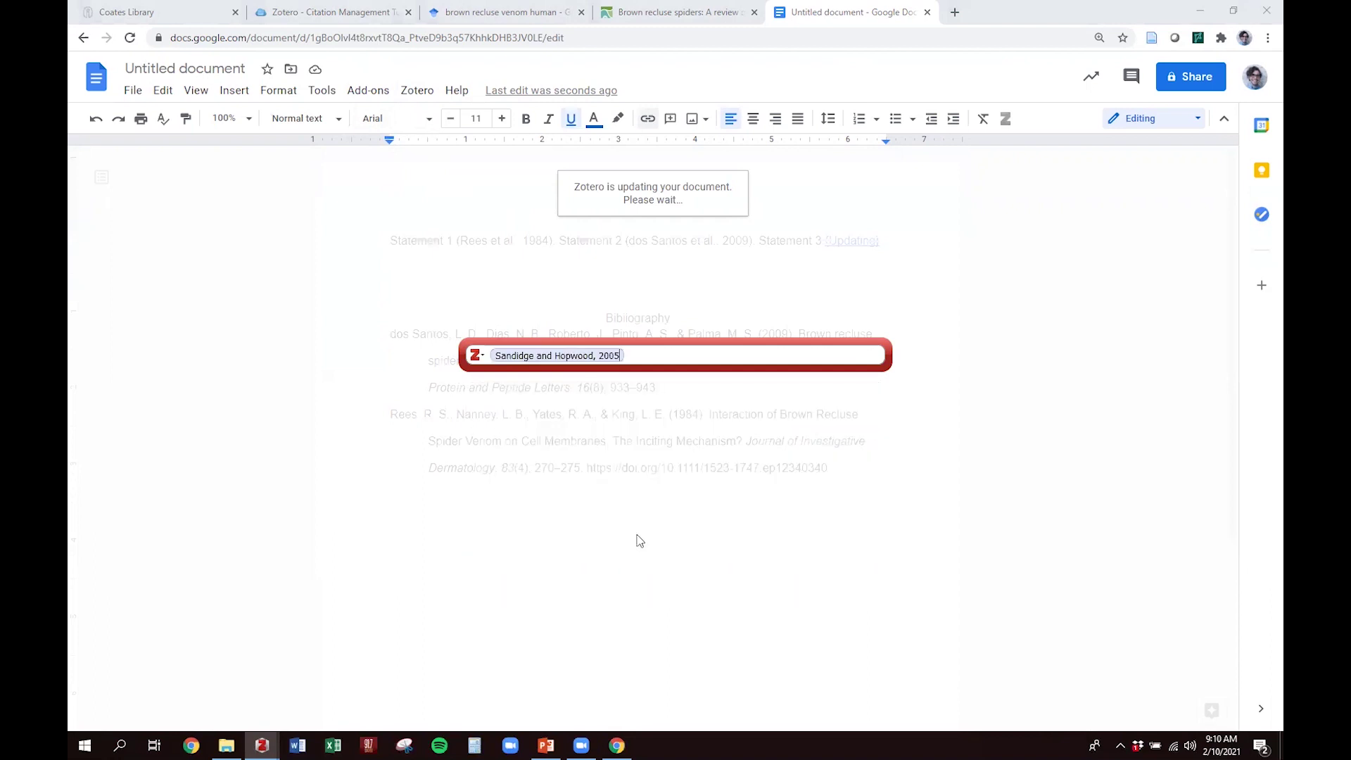
{"action": "key", "text": "Return"}
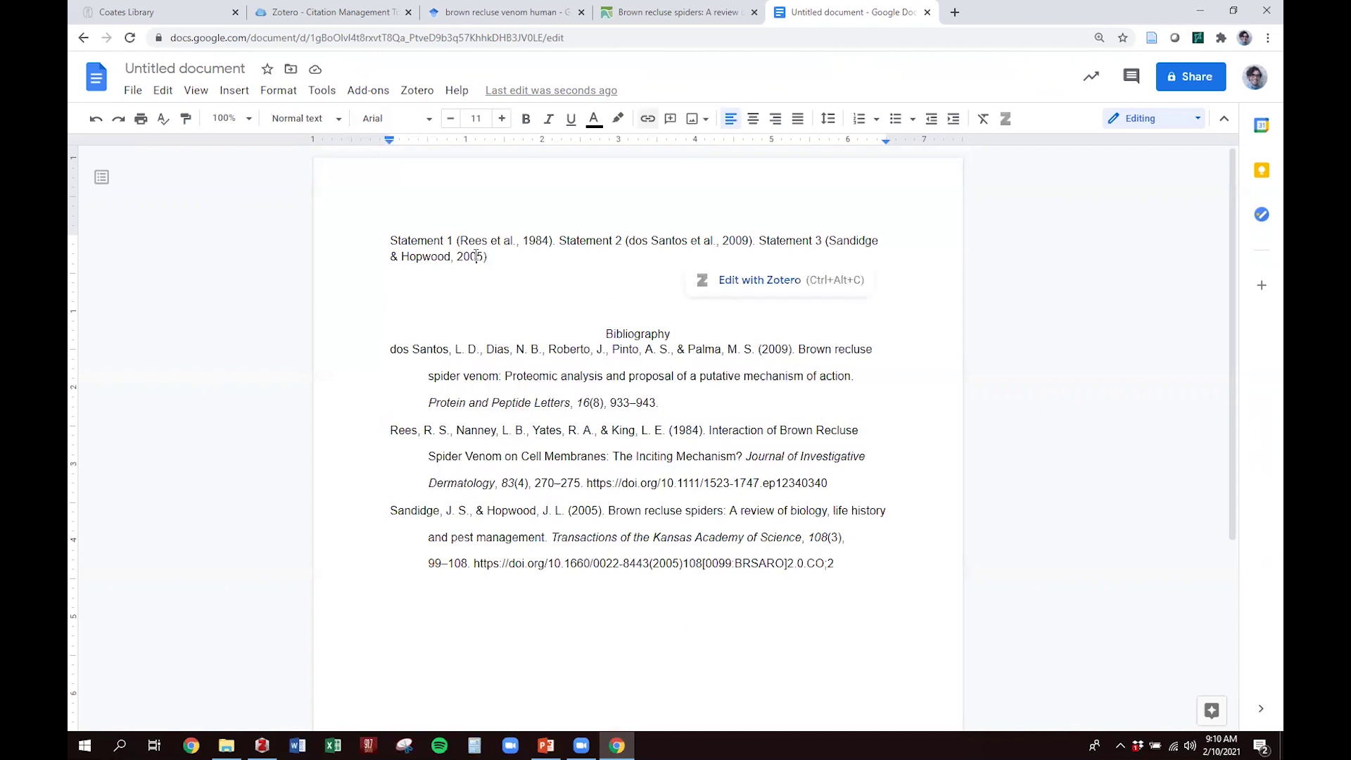
Delete the in-text citation after Statement 3 and refresh the Zotero citations to update the bibliography.
{"action": "left_click_drag", "start_coordinate": [487, 256], "coordinate": [826, 244]}
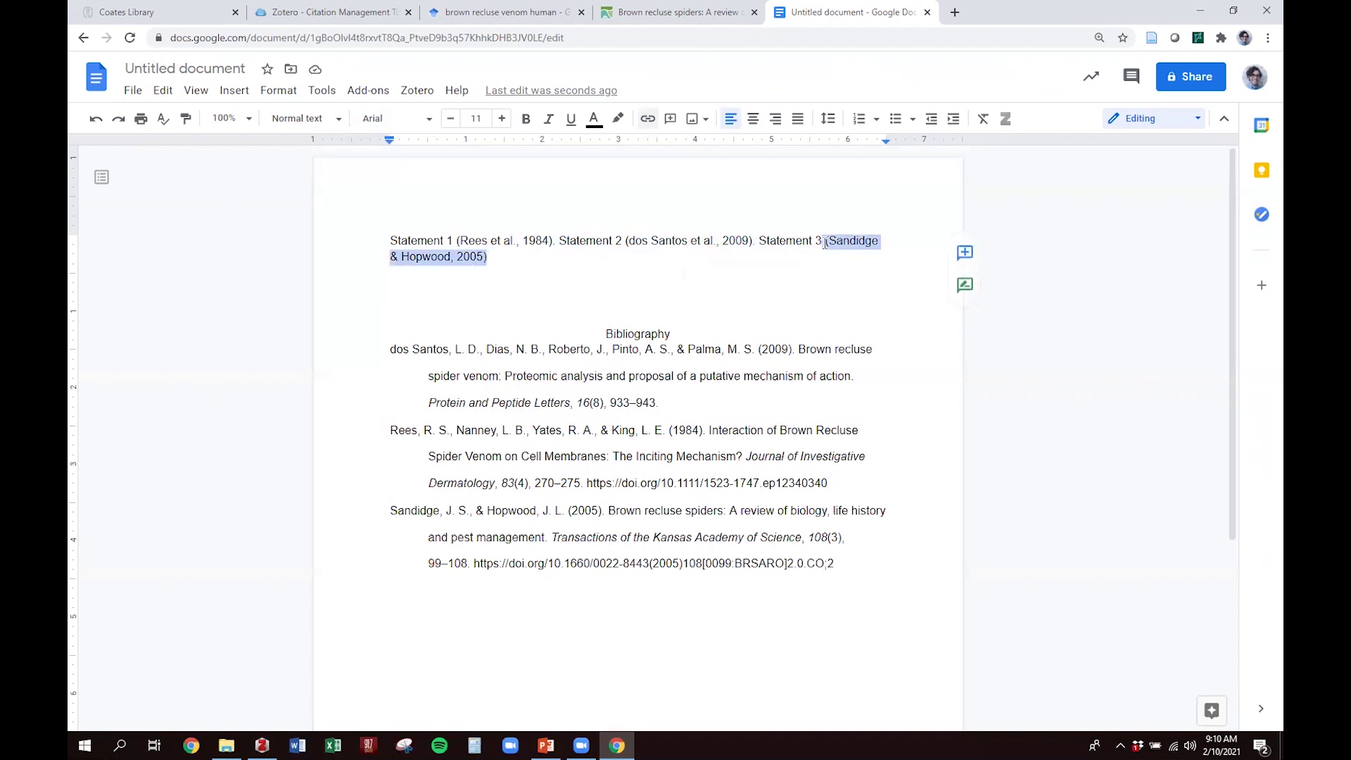
{"action": "key", "text": "BackSpace"}
{"action": "left_click", "coordinate": [420, 91]}
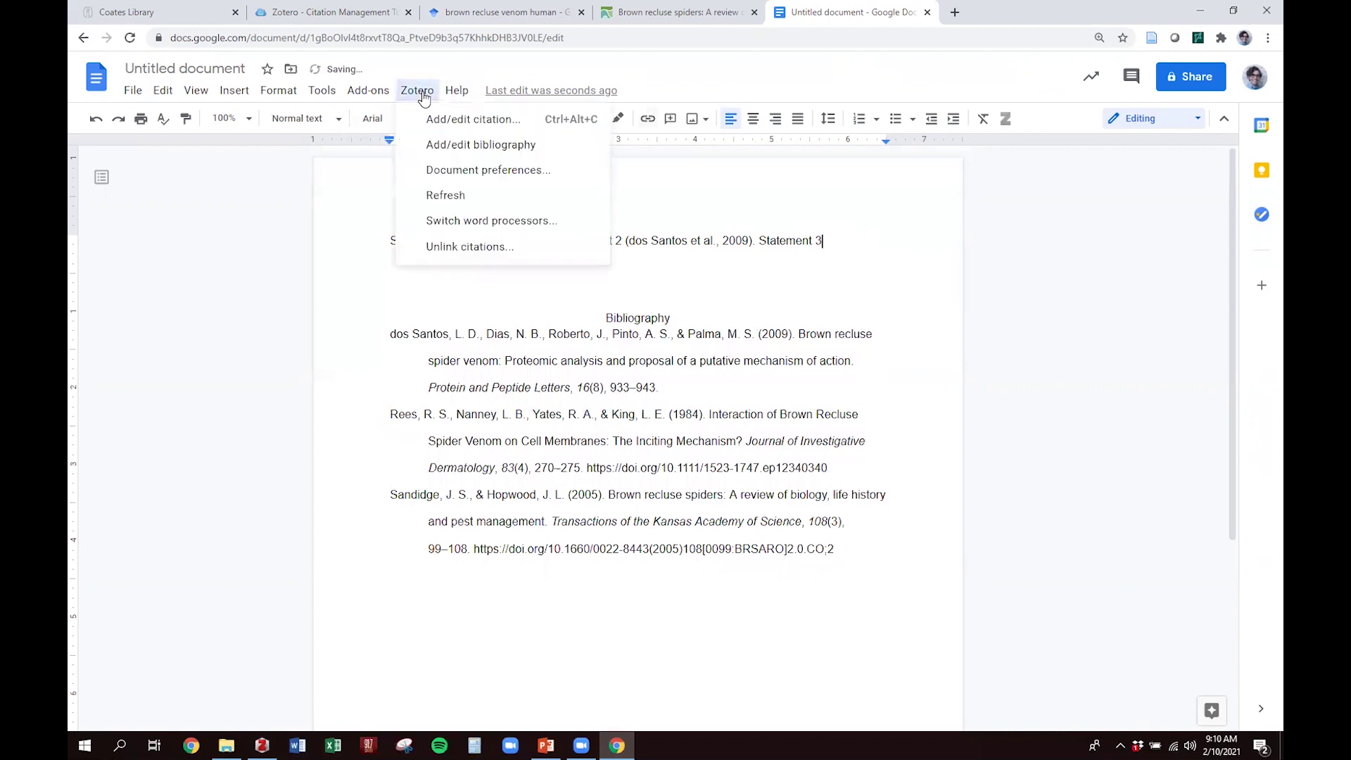
{"action": "left_click", "coordinate": [456, 201]}
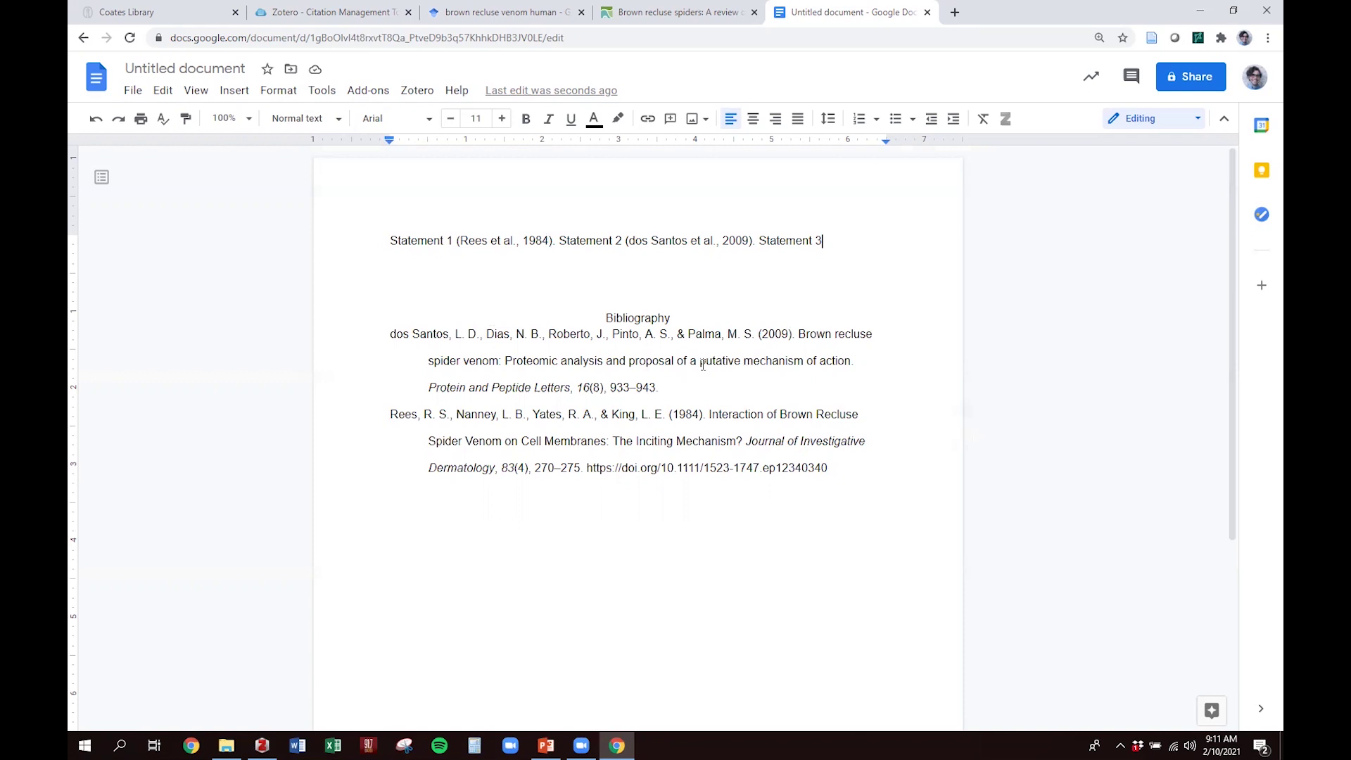
Review the citation styles in the Google Docs document's Zotero preferences, then cancel without changing the style.
{"action": "left_click", "coordinate": [417, 90]}
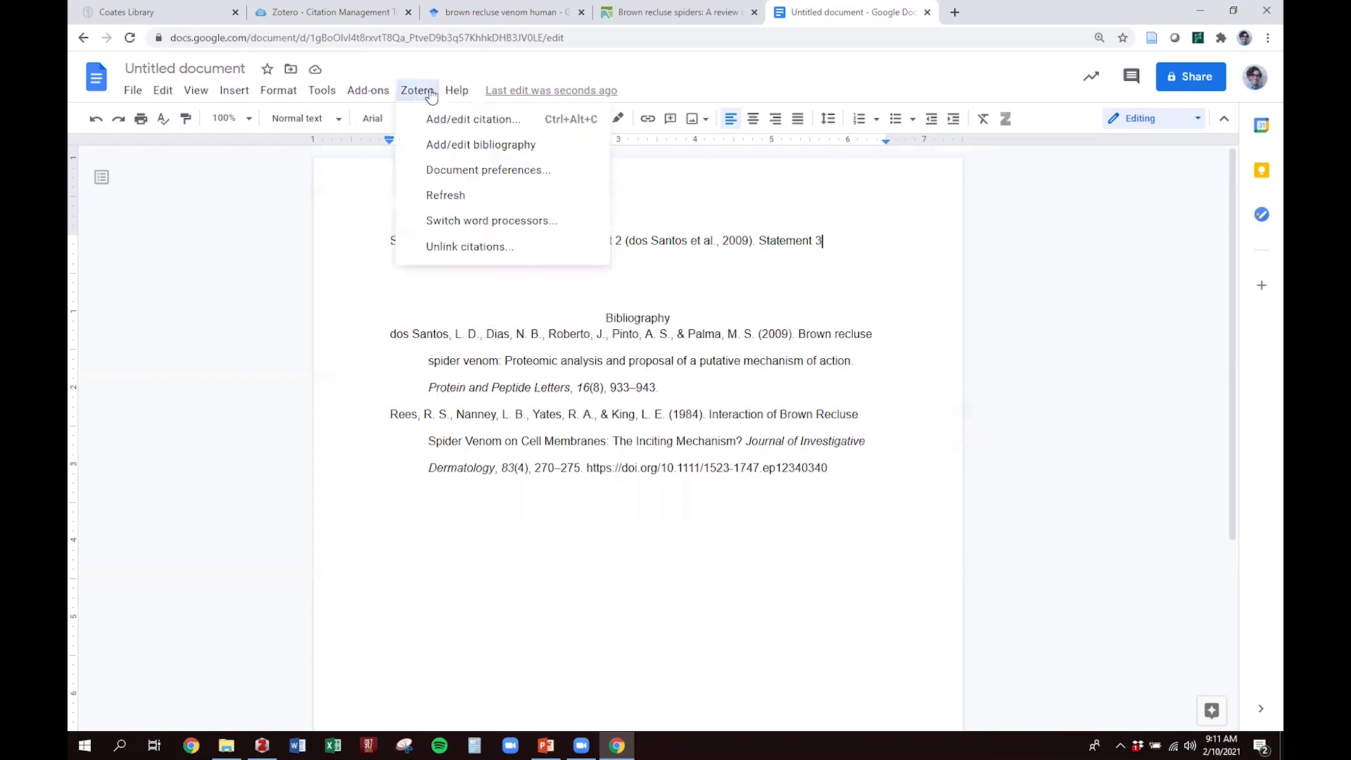
{"action": "left_click", "coordinate": [469, 173]}
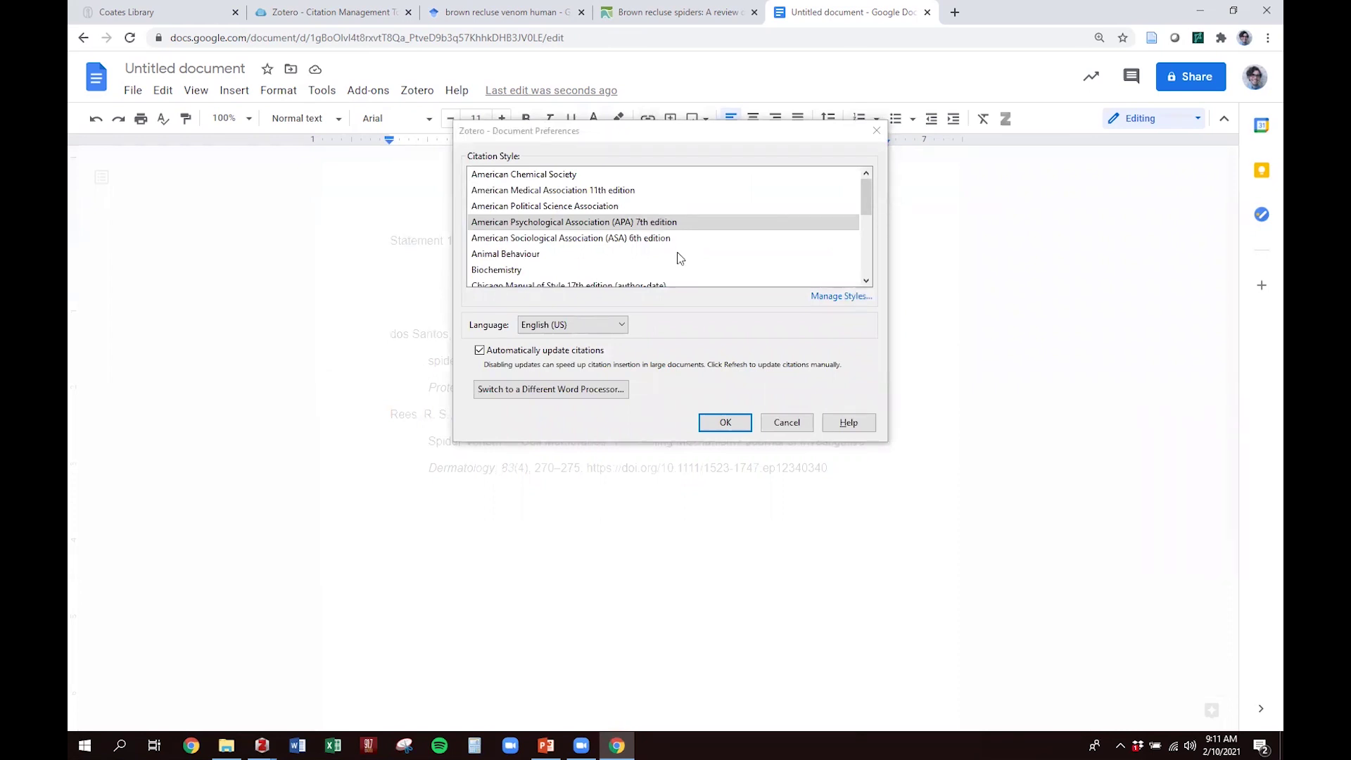
{"action": "left_click", "coordinate": [787, 422]}
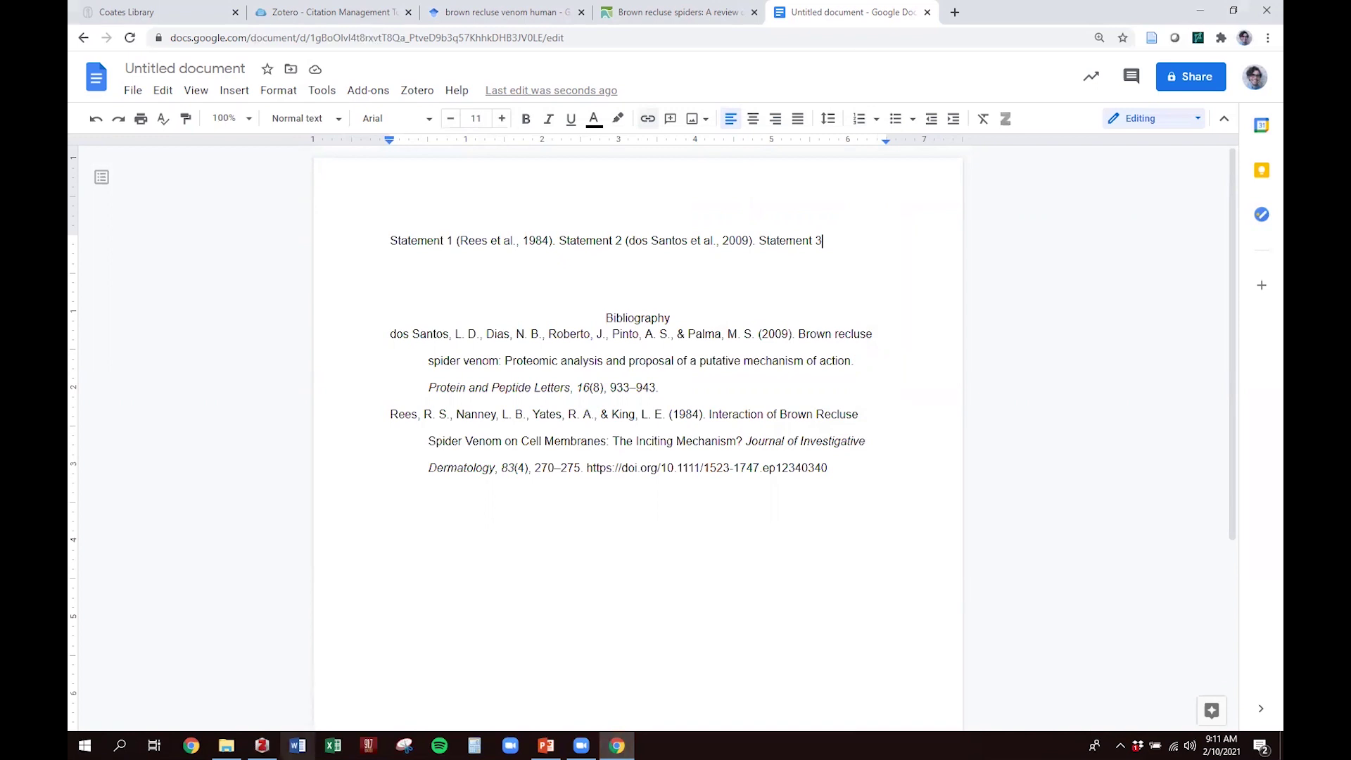
Switch to Word and create a blank document.
{"action": "left_click", "coordinate": [298, 746]}
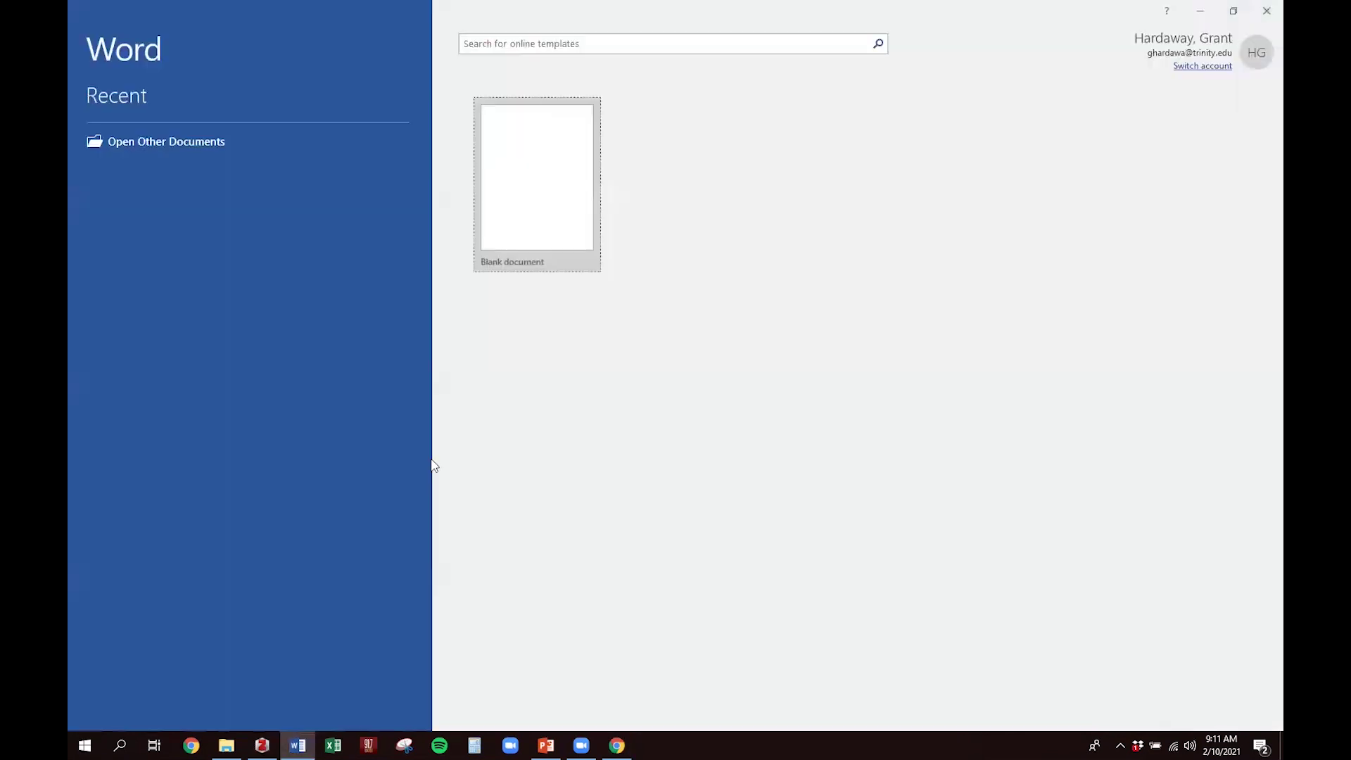
{"action": "left_click", "coordinate": [540, 180]}
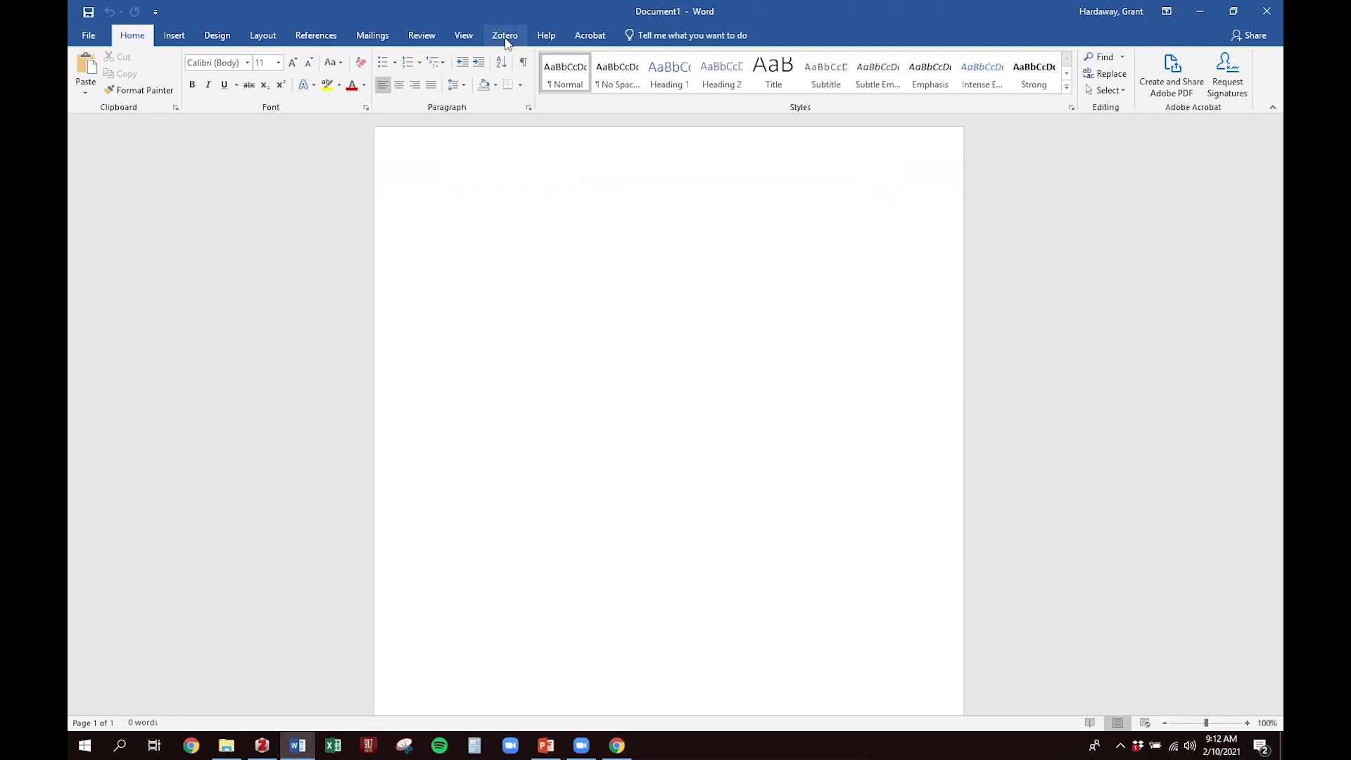
Switch to Zotero and check the installed add-ons for the Word for Windows integration.
{"action": "left_click", "coordinate": [262, 746]}
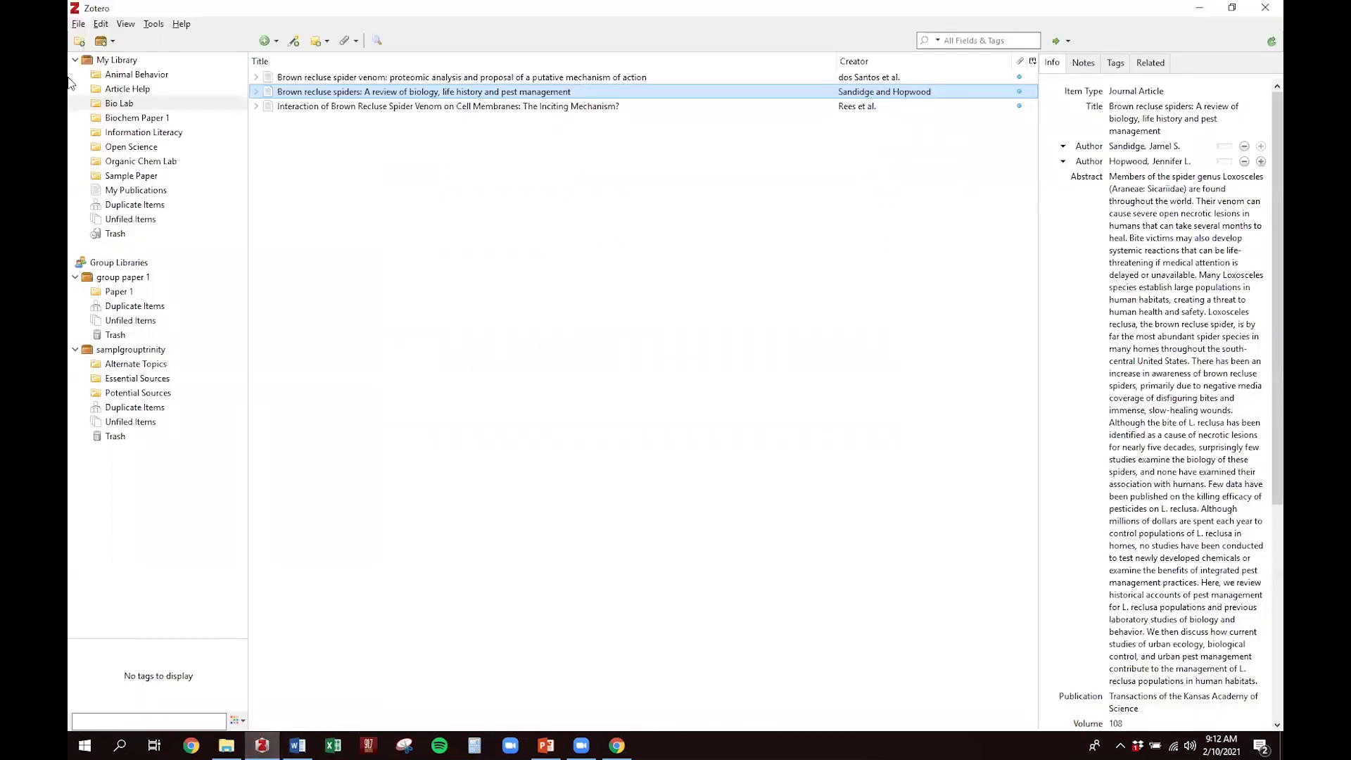
{"action": "left_click", "coordinate": [150, 26]}
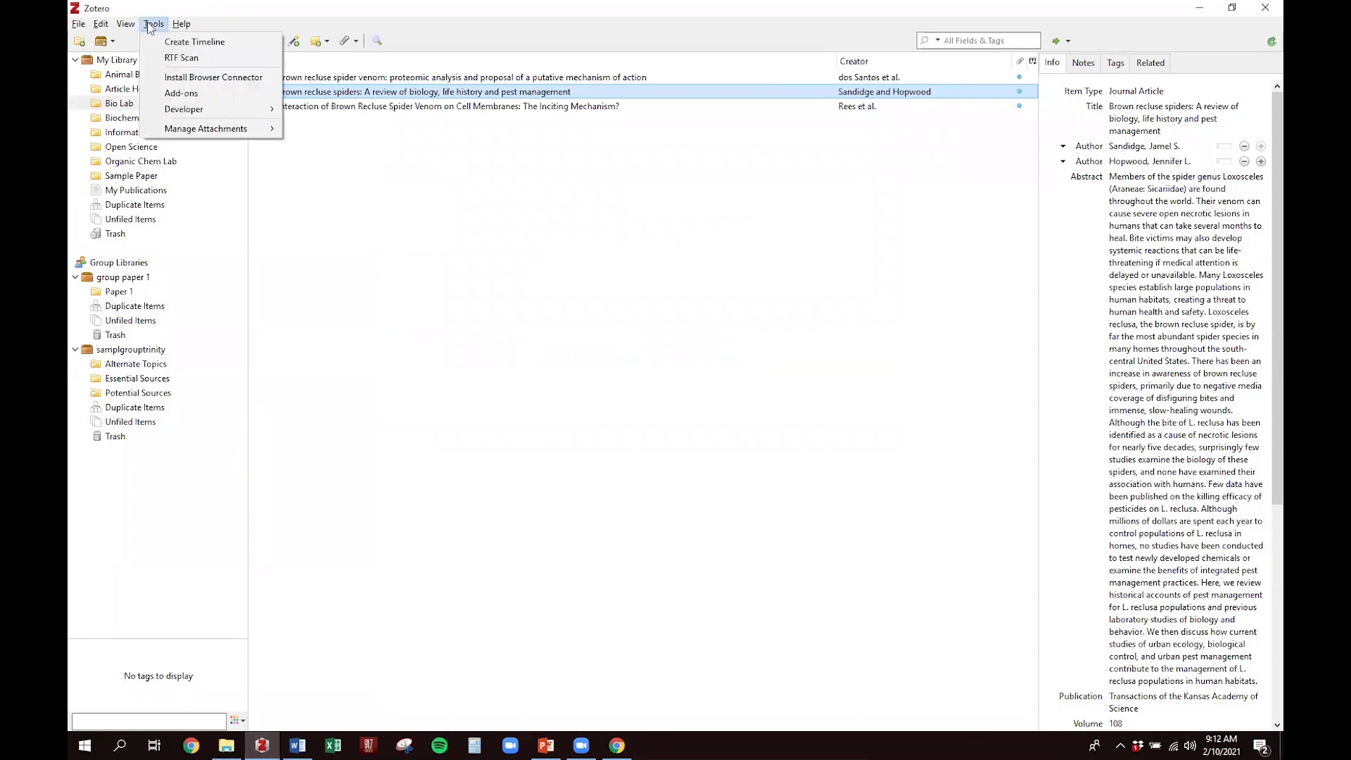
{"action": "left_click", "coordinate": [182, 94]}
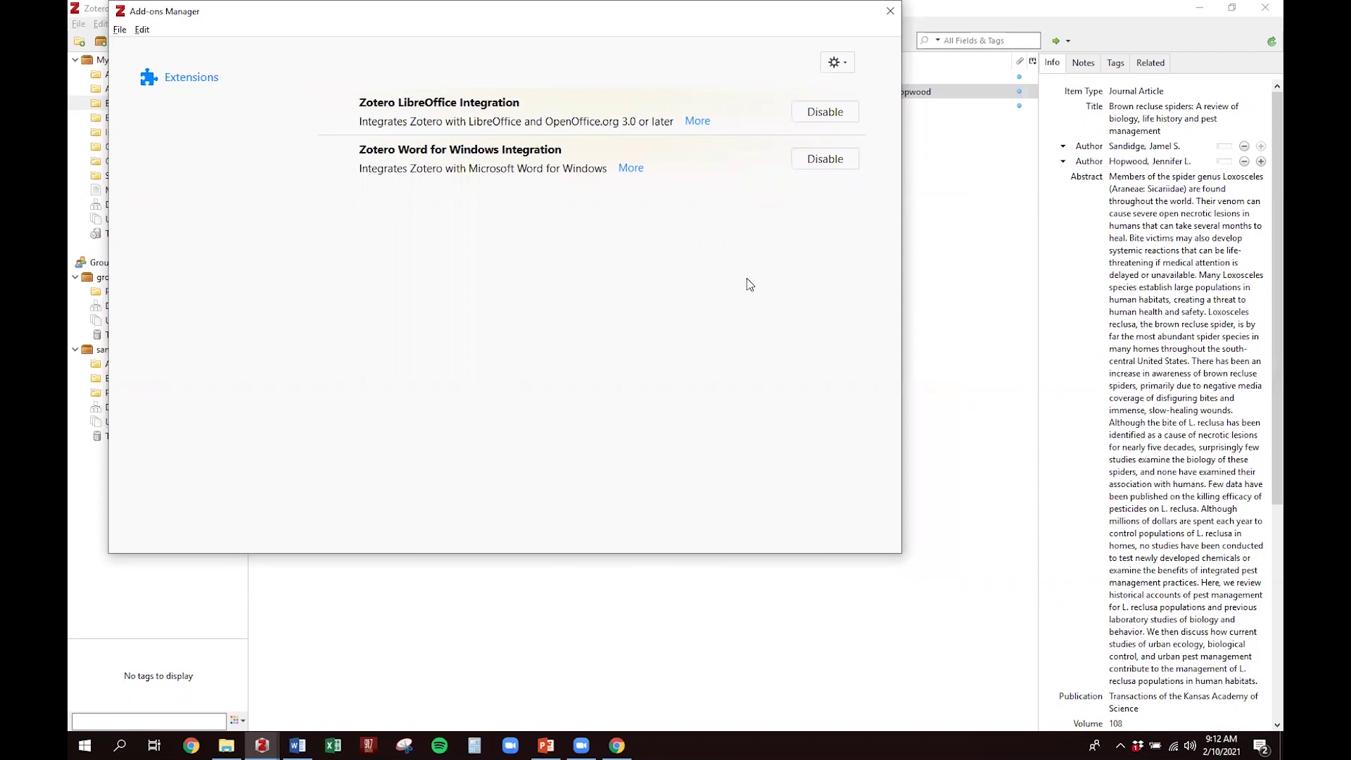
{"action": "left_click", "coordinate": [890, 12]}
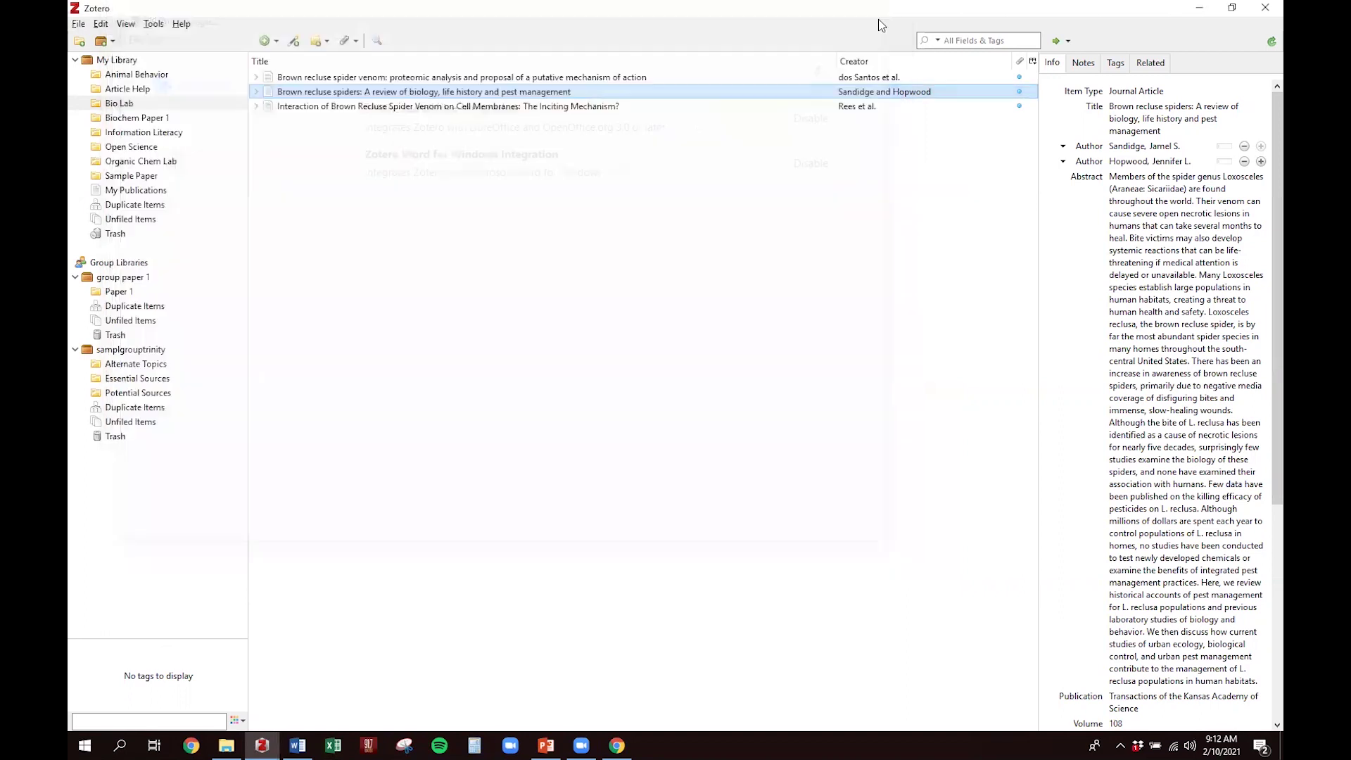
Back in Word, write "Statement 1" and cite the "Brown recluse spider venom: proteomic analysis" article after it in APA 7th edition with Zotero.
{"action": "left_click", "coordinate": [297, 746]}
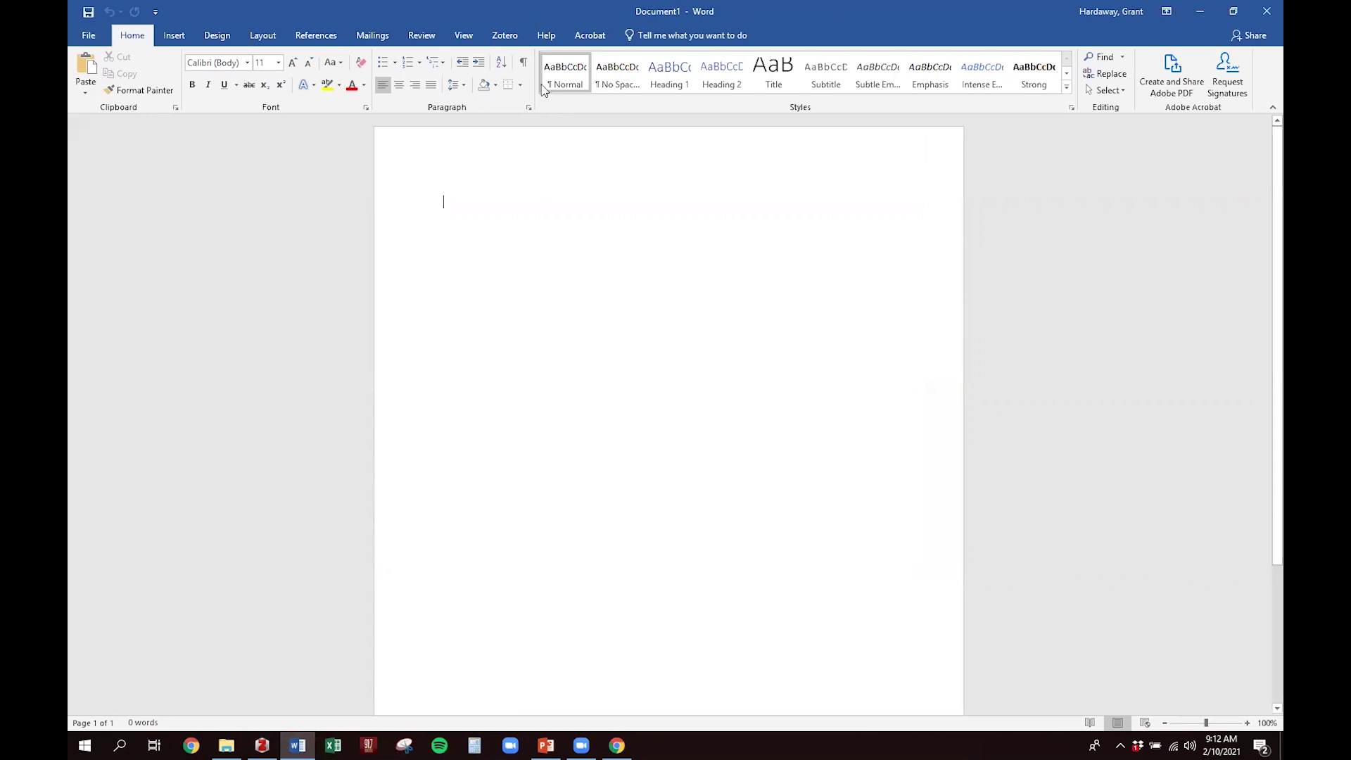
{"action": "left_click", "coordinate": [505, 35]}
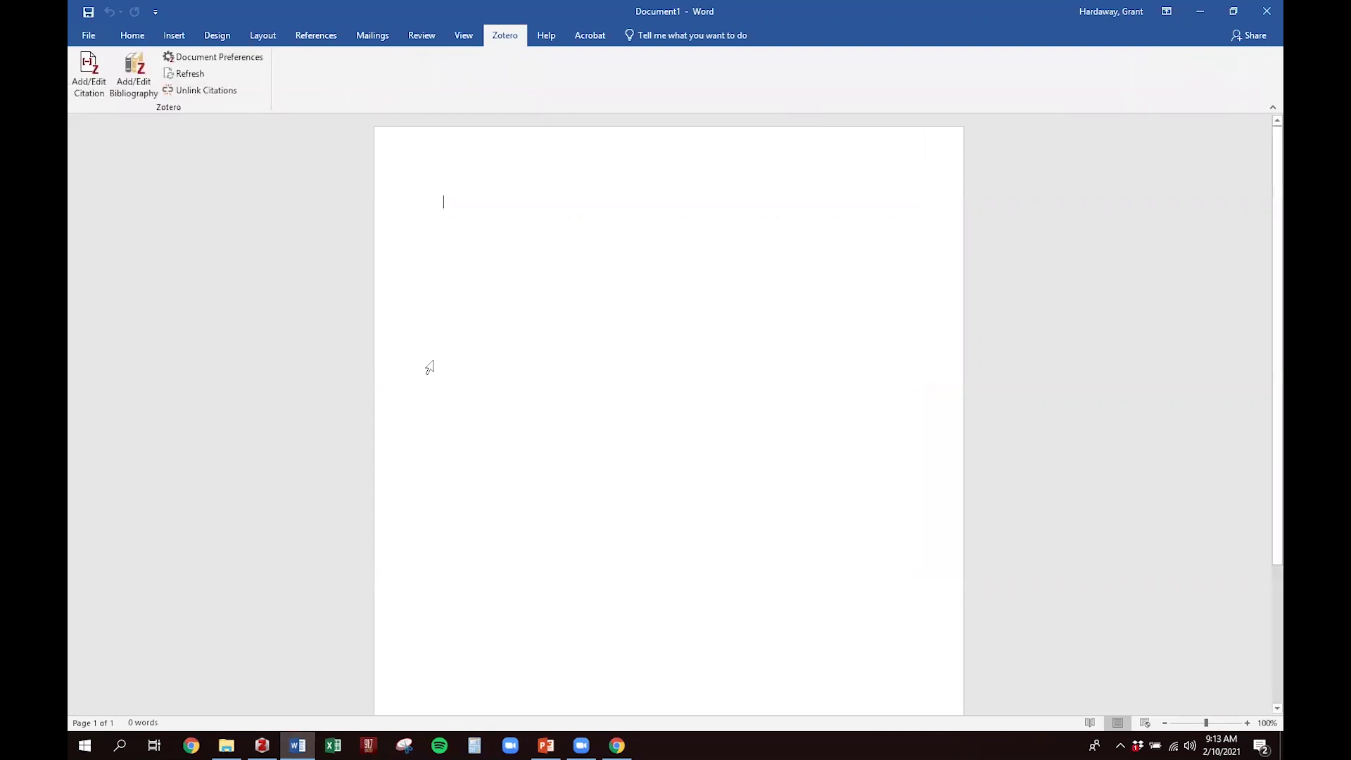
{"action": "type", "text": "Statement "}
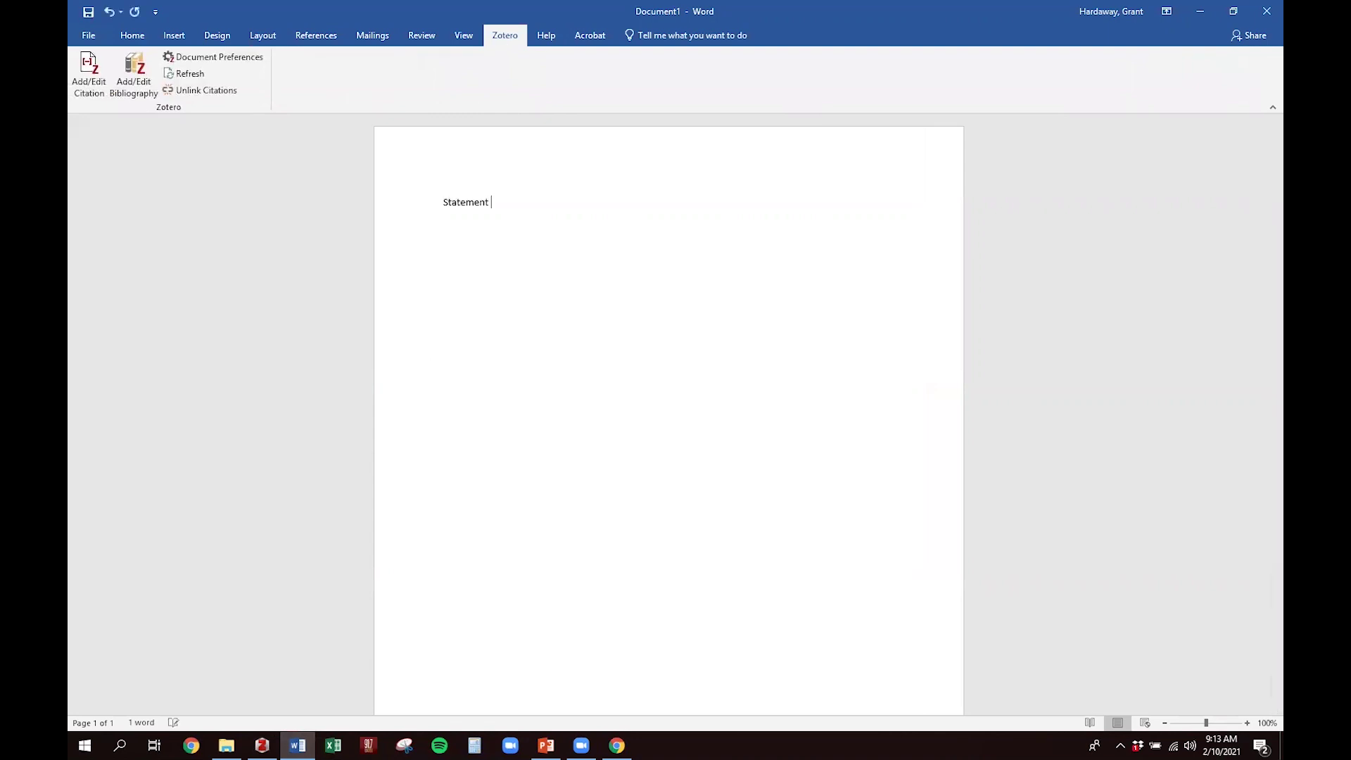
{"action": "type", "text": "1"}
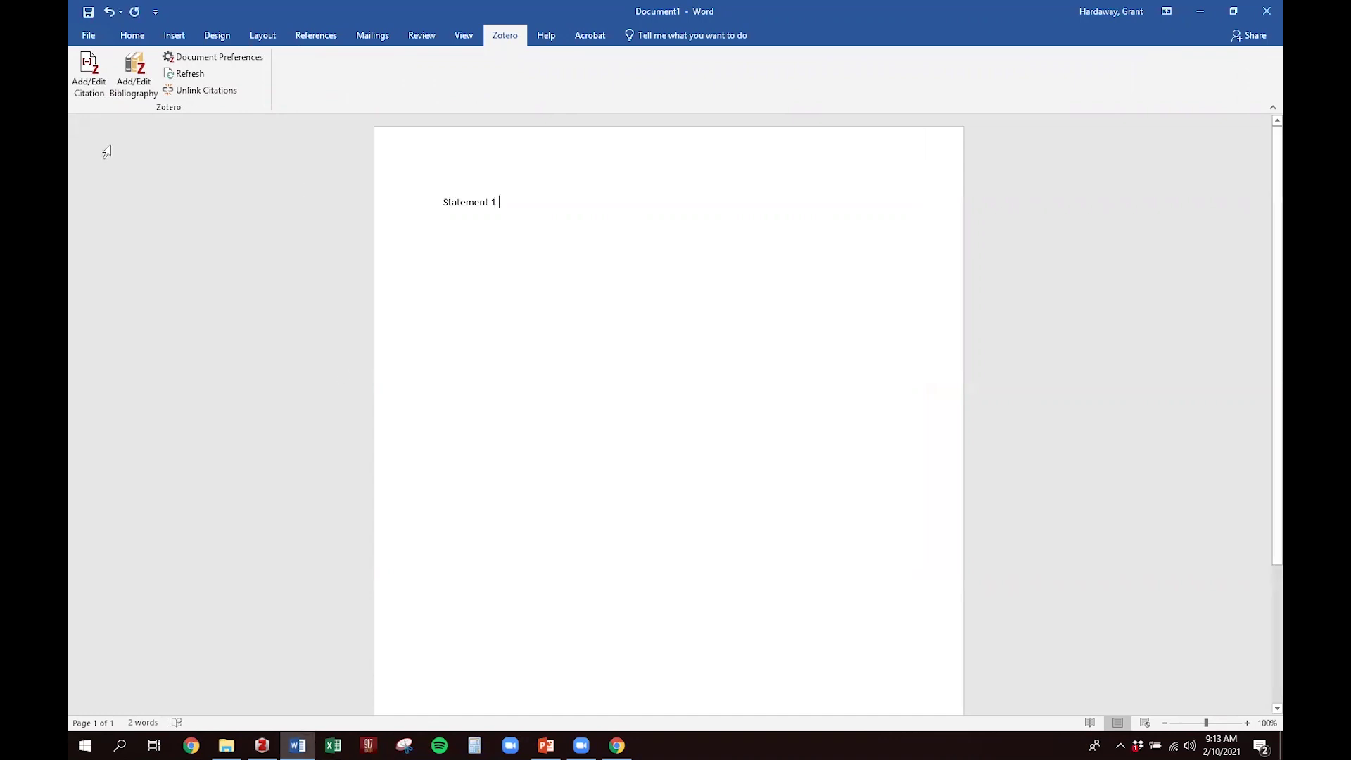
{"action": "left_click", "coordinate": [86, 77]}
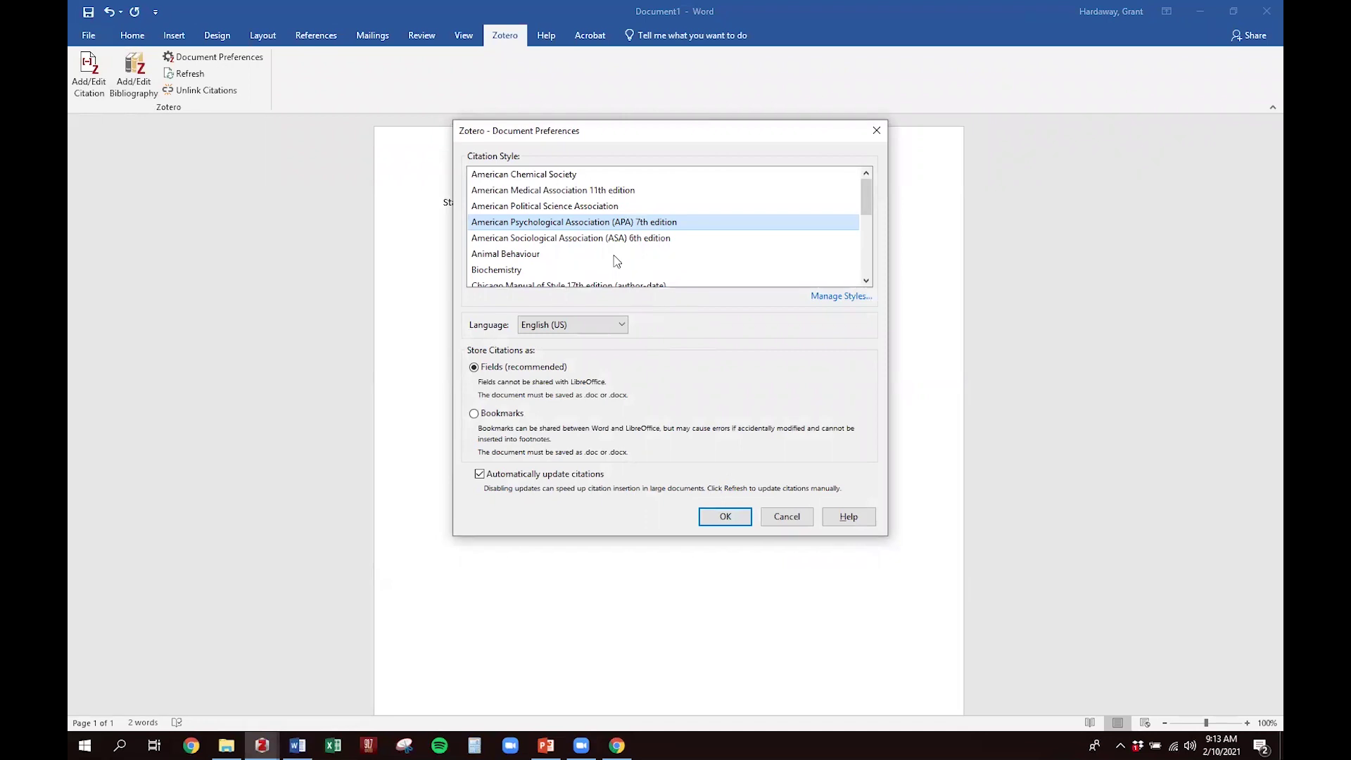
{"action": "left_click", "coordinate": [729, 518]}
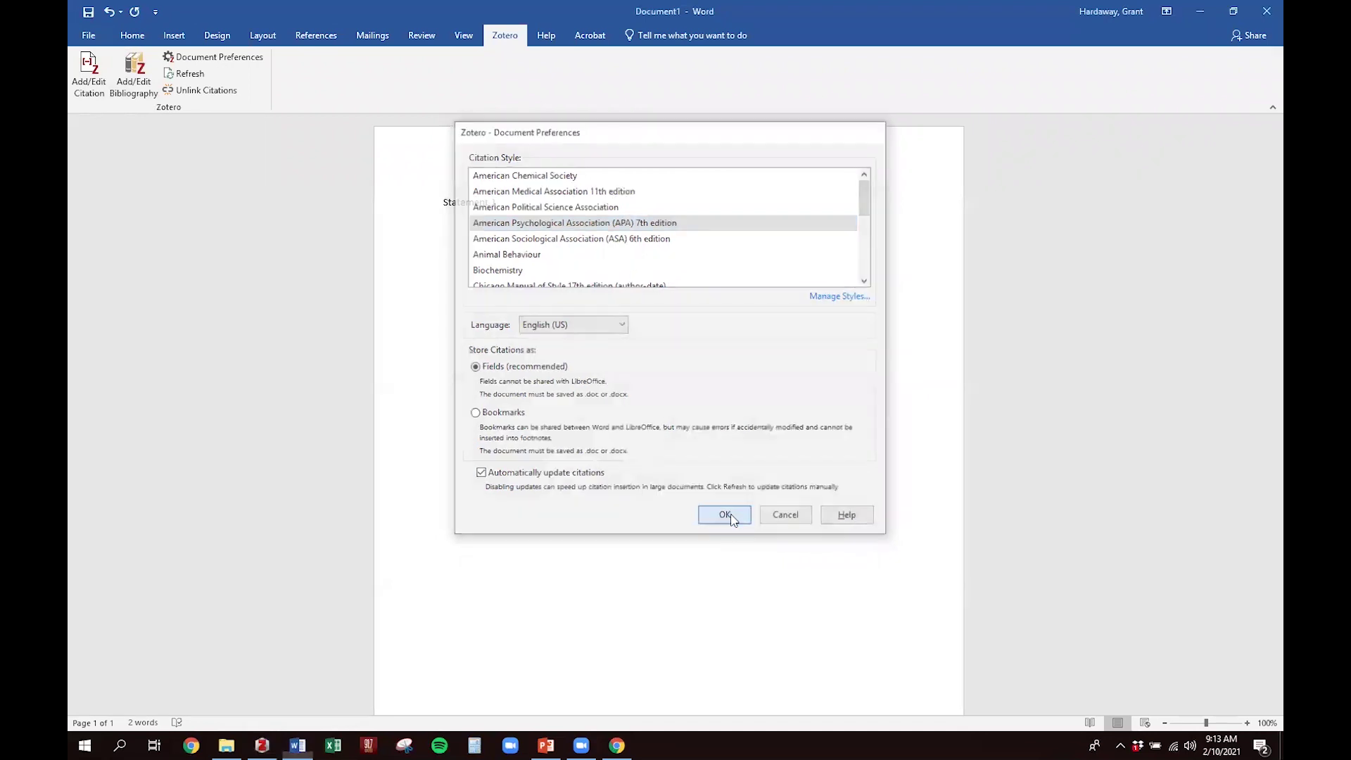
{"action": "type", "text": "brown"}
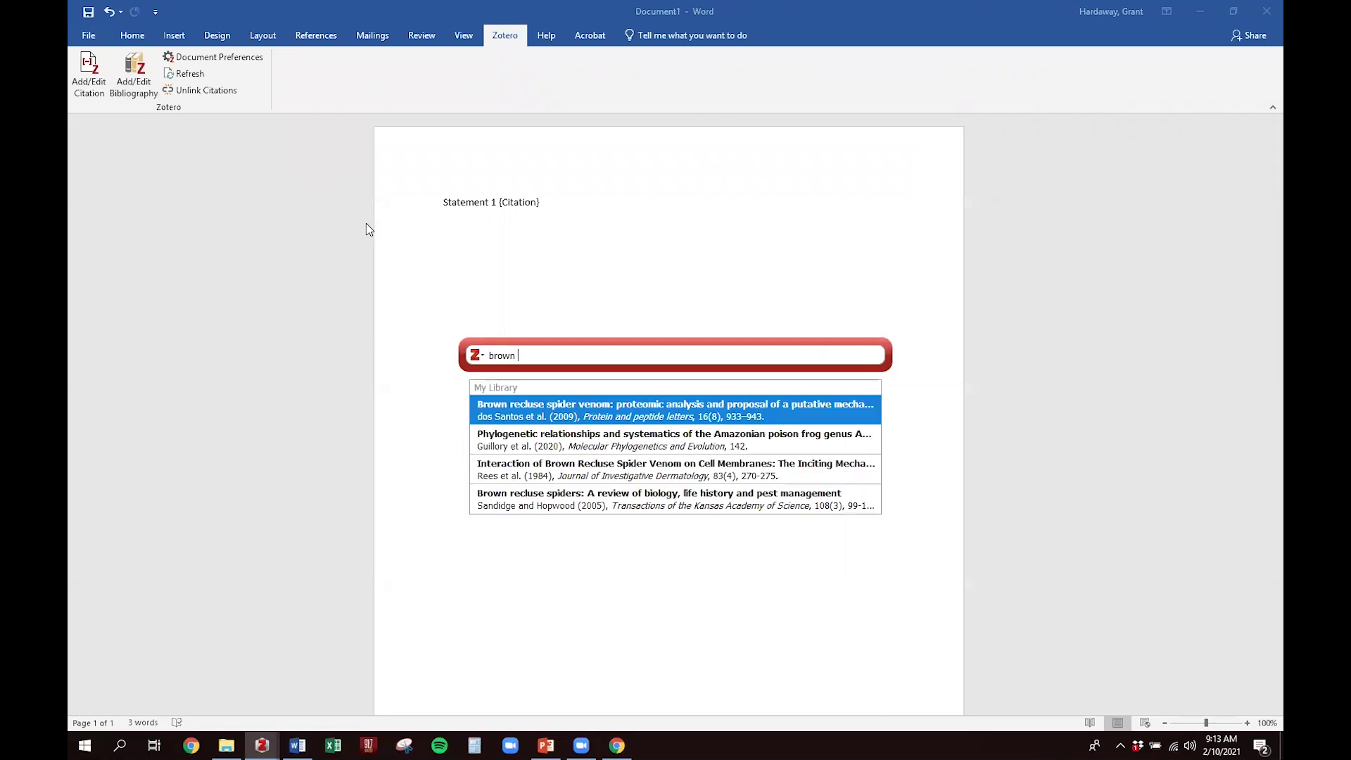
{"action": "left_click", "coordinate": [547, 418]}
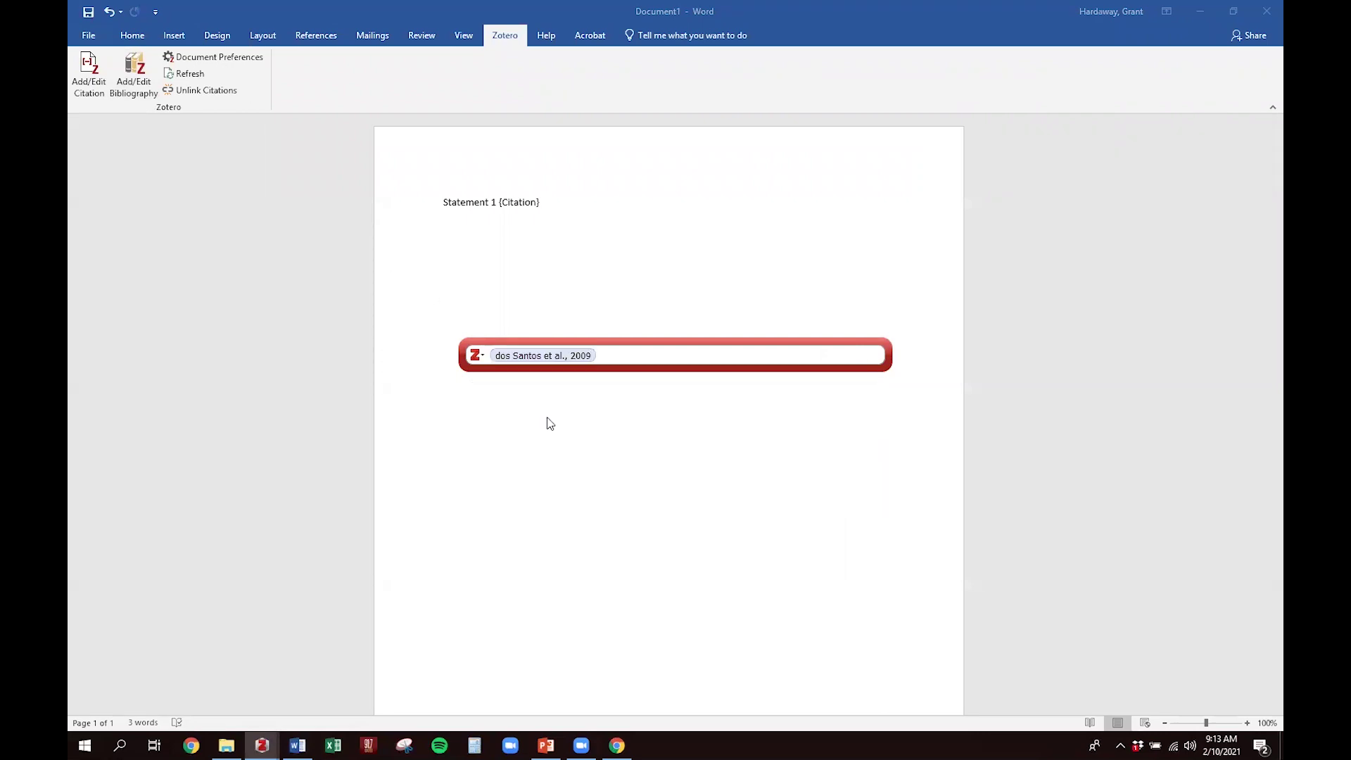
{"action": "key", "text": "Return"}
Add a "Bibliography" heading a few lines below the cited statement and insert the Zotero bibliography beneath it.
{"action": "key", "text": "Return"}
{"action": "key", "text": "Return"}
{"action": "key", "text": "Return"}
{"action": "type", "text": "bibliography"}
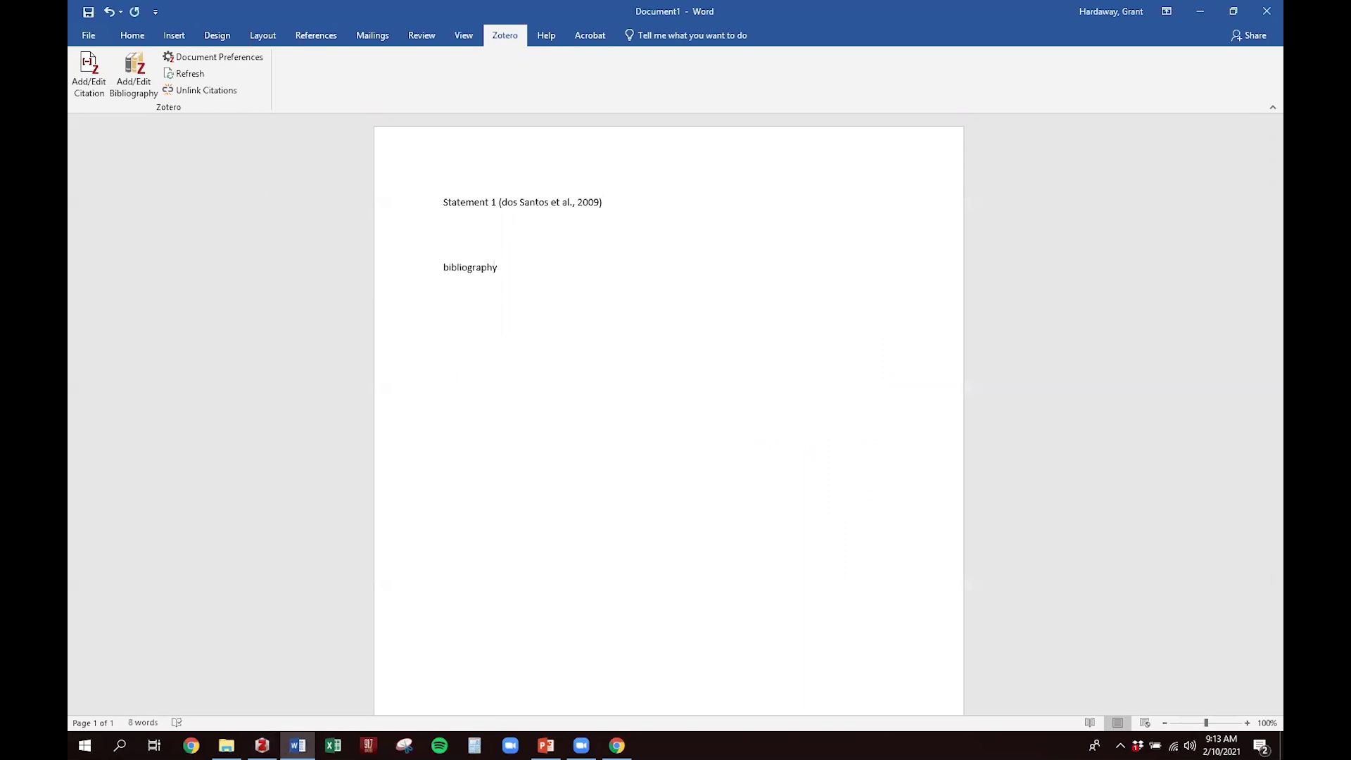
{"action": "key", "text": "Delete"}
{"action": "type", "text": "B"}
{"action": "key", "text": "Right"}
{"action": "key", "text": "Right"}
{"action": "key", "text": "Home"}
{"action": "key", "text": "Return"}
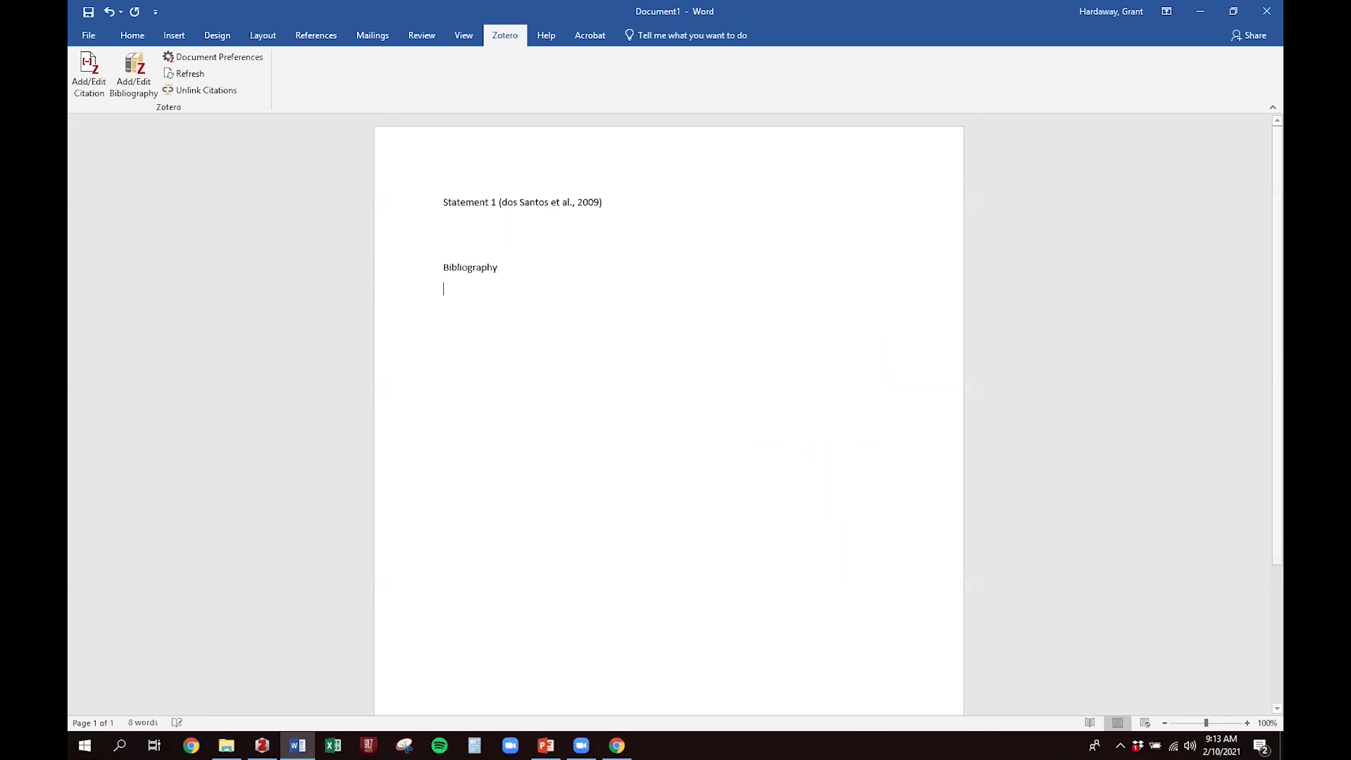
{"action": "left_click", "coordinate": [130, 88]}
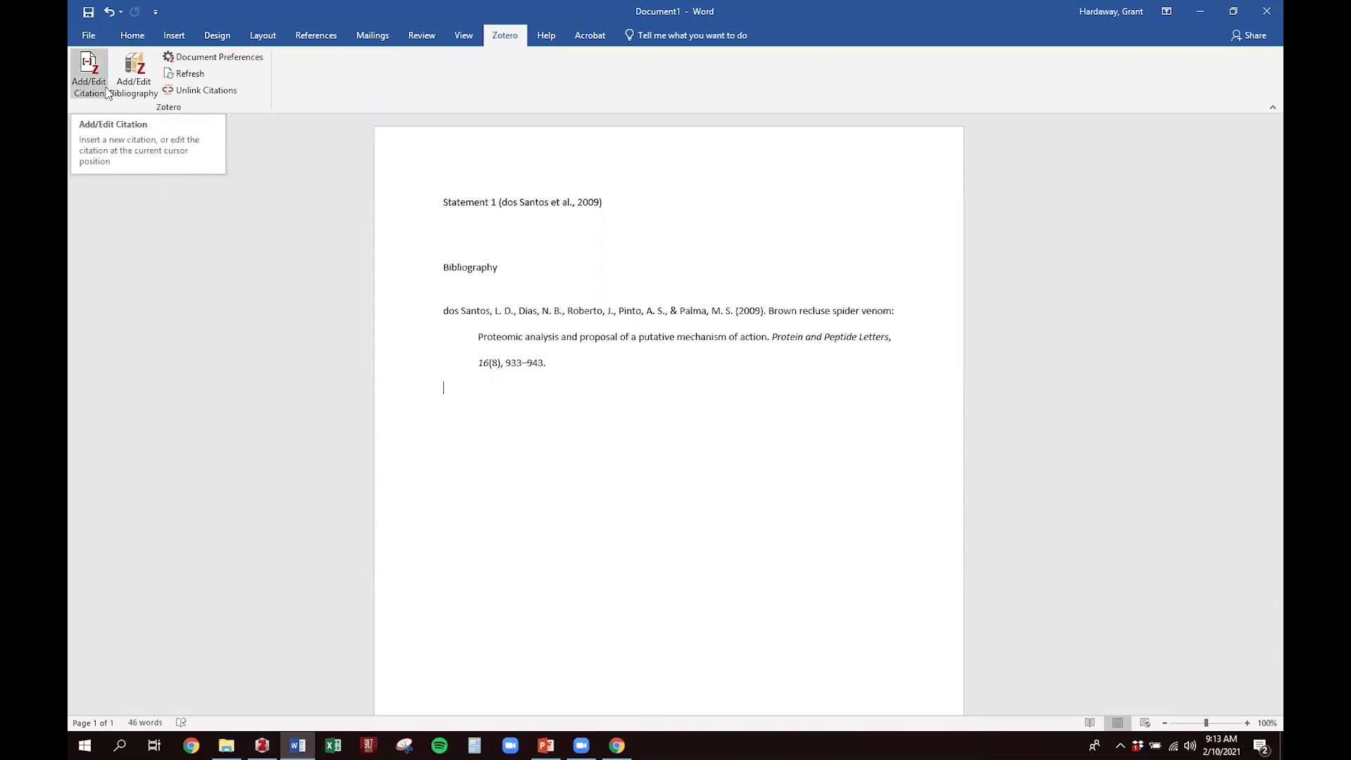
Look over the Word document's Zotero preferences for citation style and citation storage, then close them.
{"action": "left_click", "coordinate": [209, 59]}
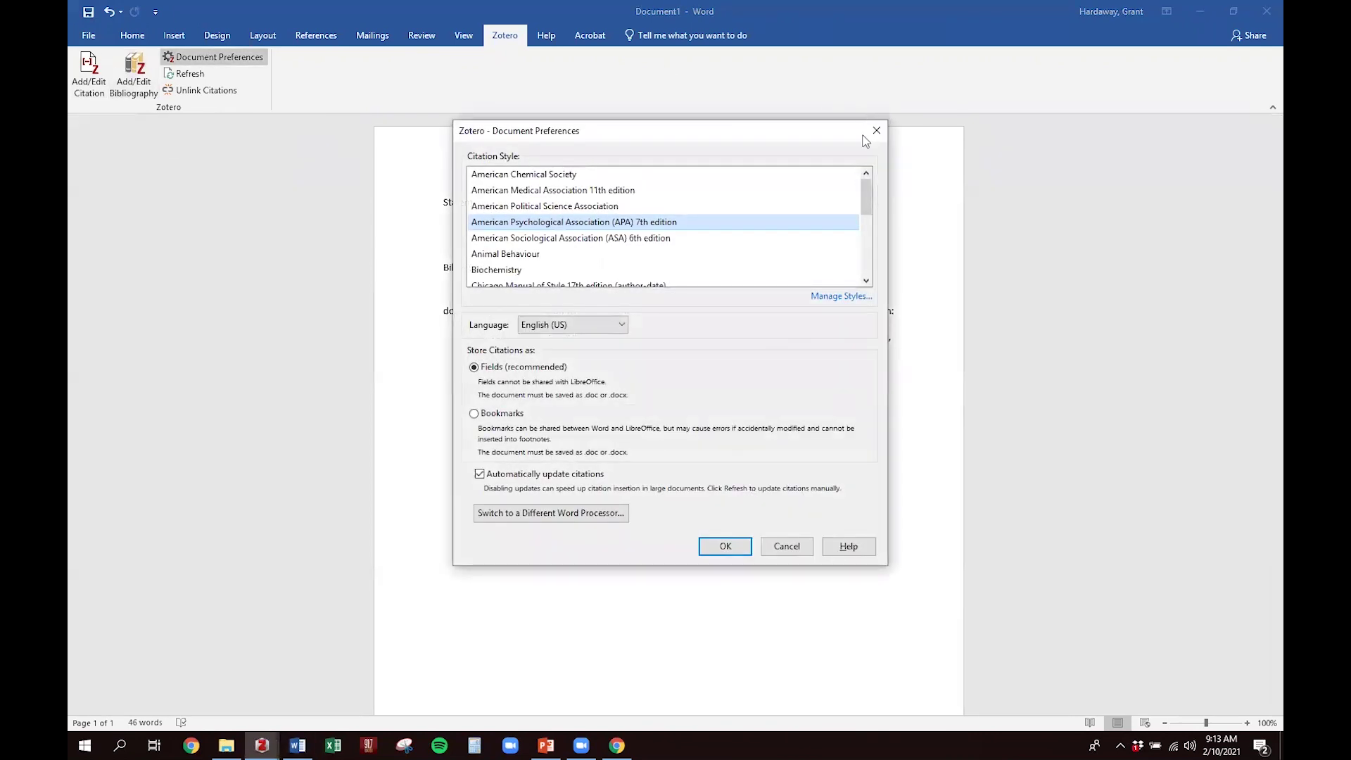
{"action": "left_click", "coordinate": [877, 131]}
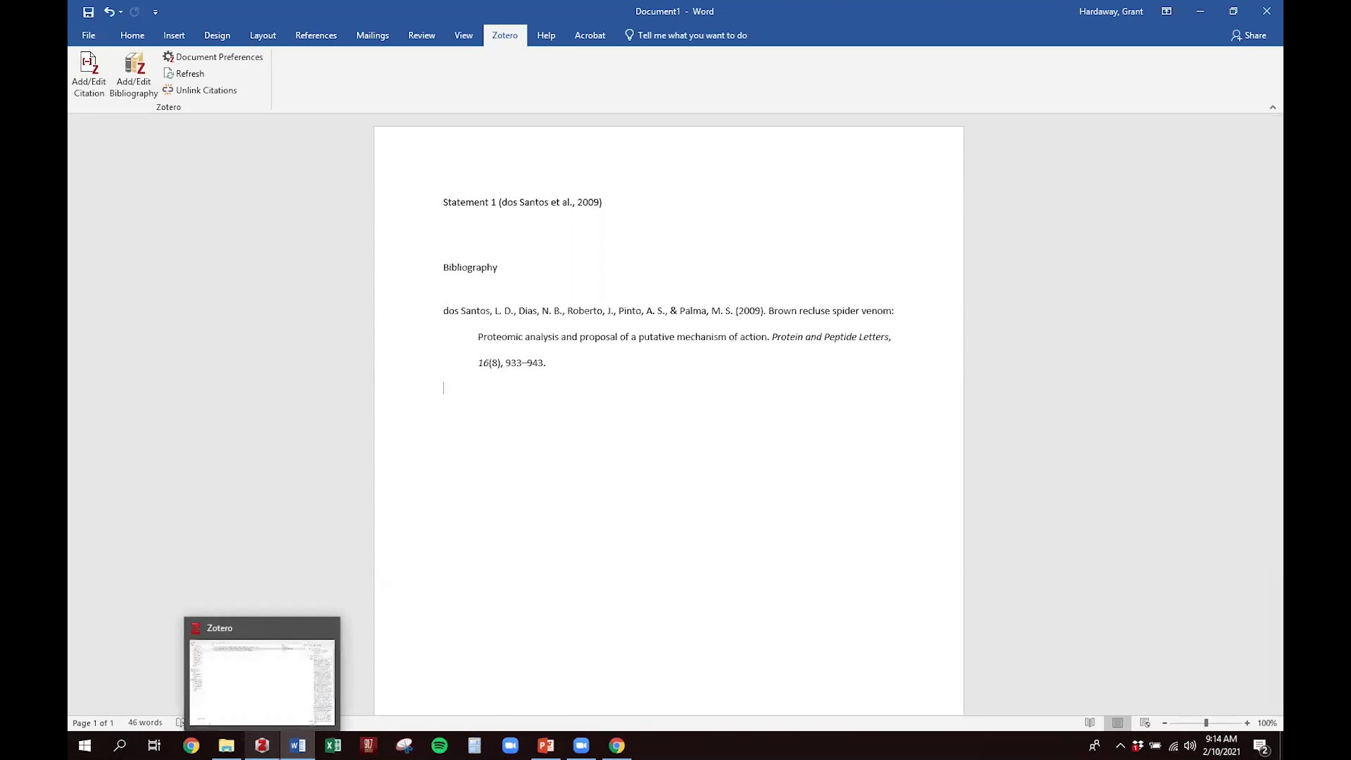
Switch to Zotero and create a subcollection named "Paper 1" inside the Bio Lab collection.
{"action": "left_click", "coordinate": [262, 745]}
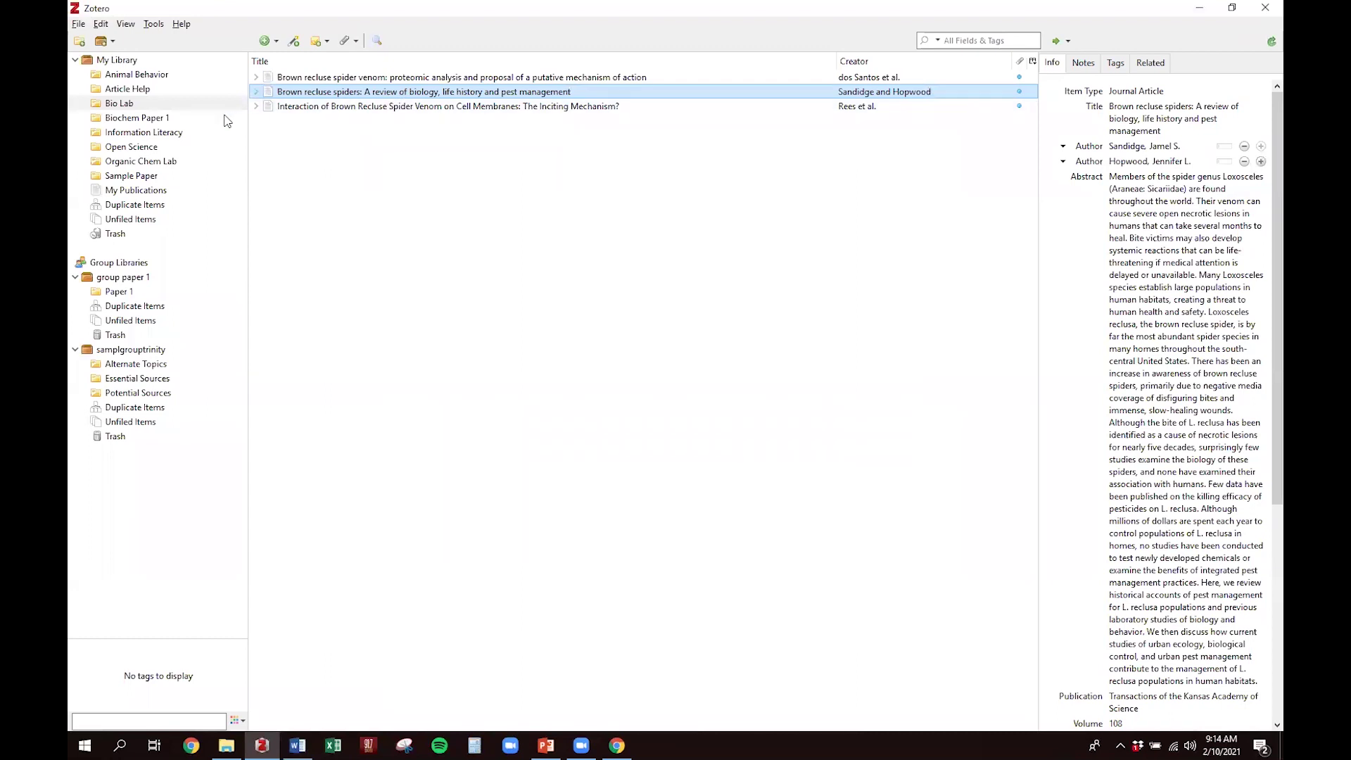
{"action": "right_click", "coordinate": [150, 109]}
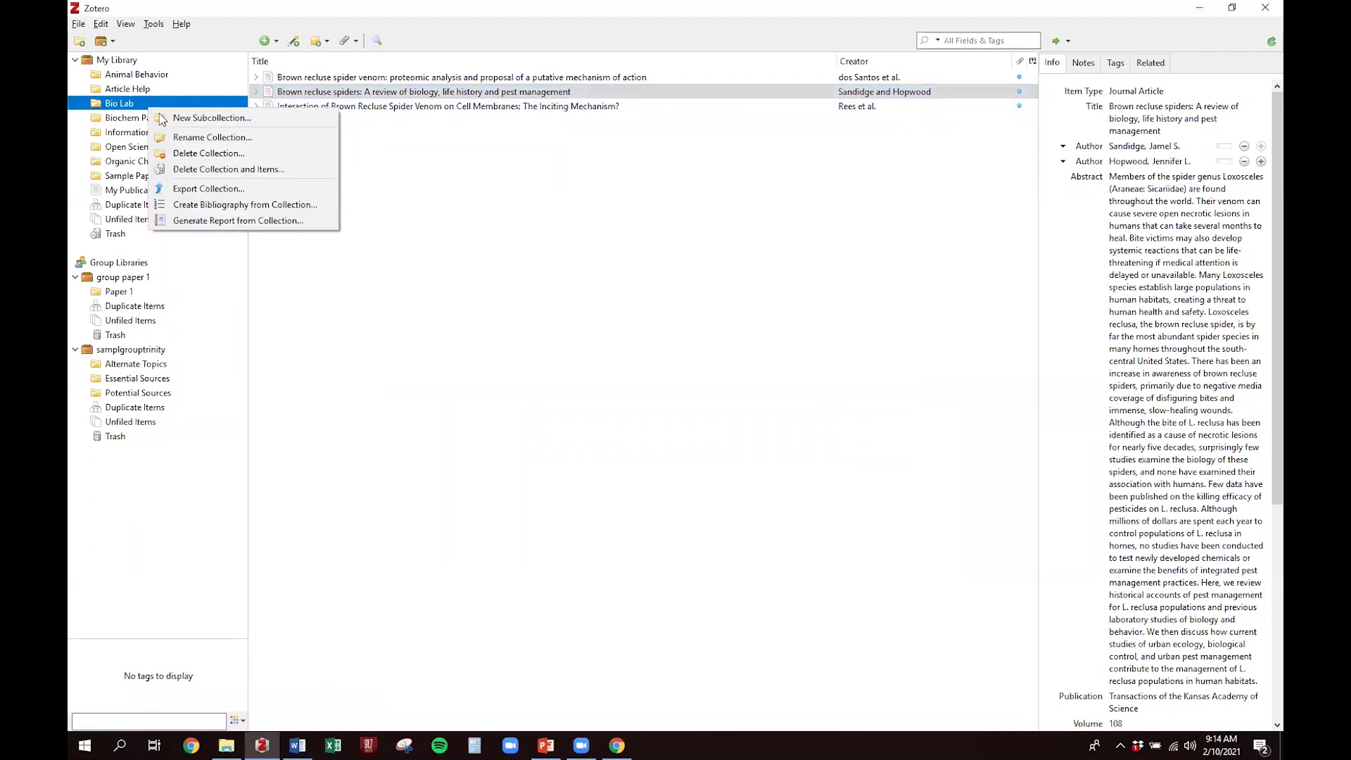
{"action": "left_click", "coordinate": [189, 119]}
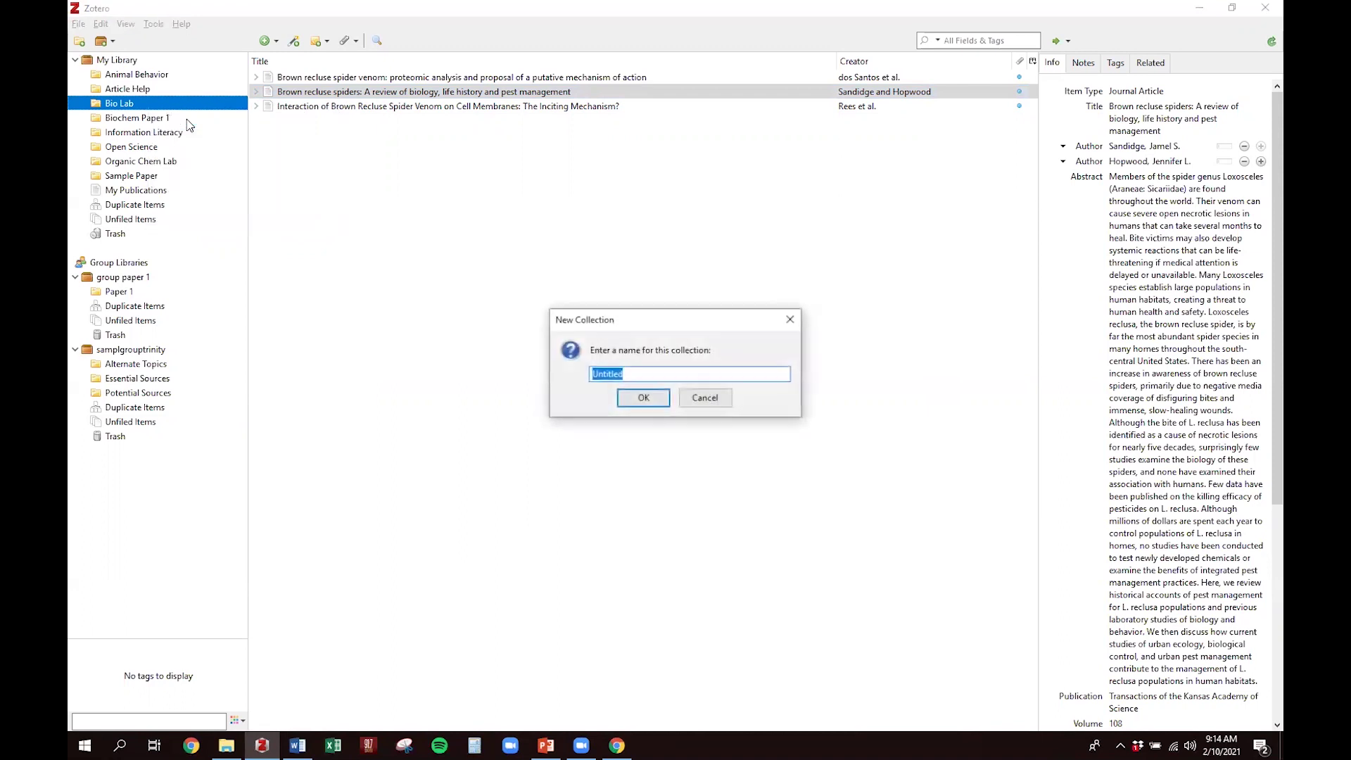
{"action": "type", "text": "Paper 1"}
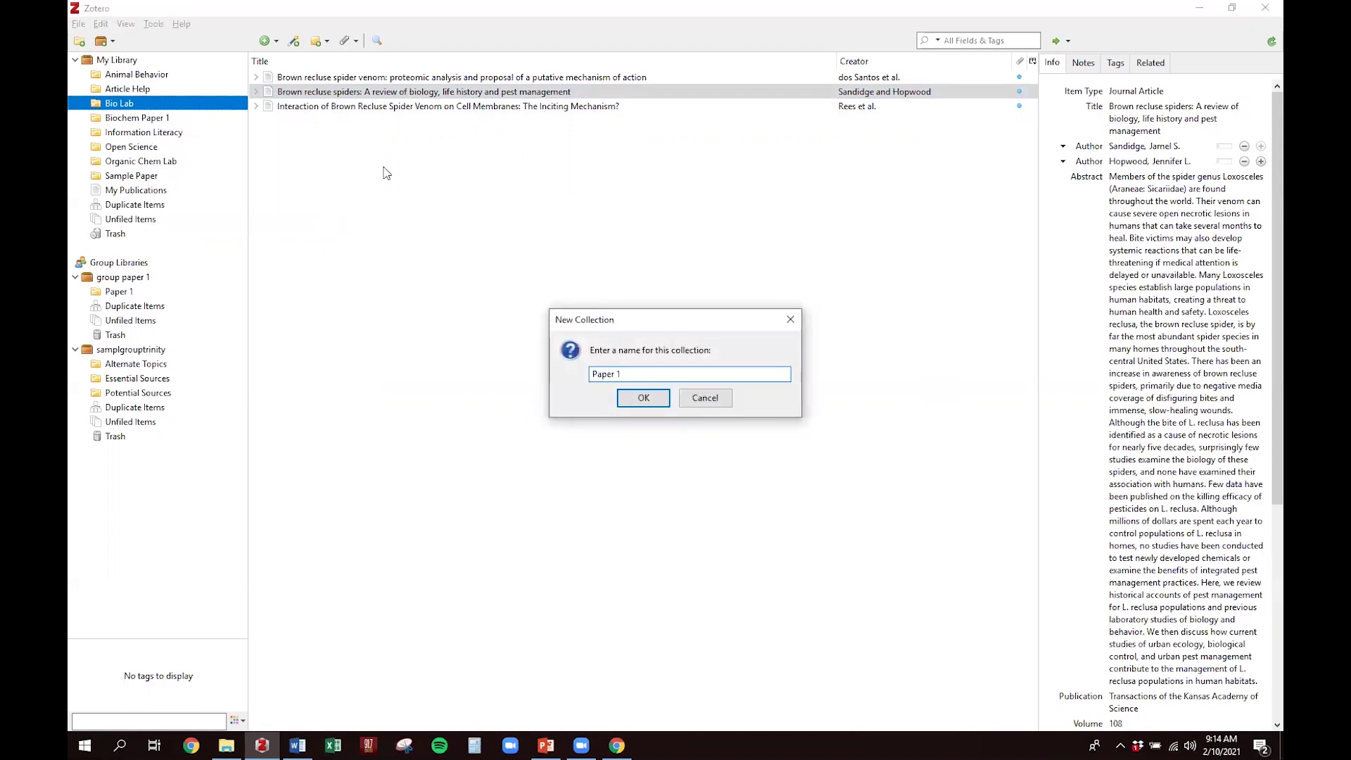
{"action": "left_click", "coordinate": [630, 400]}
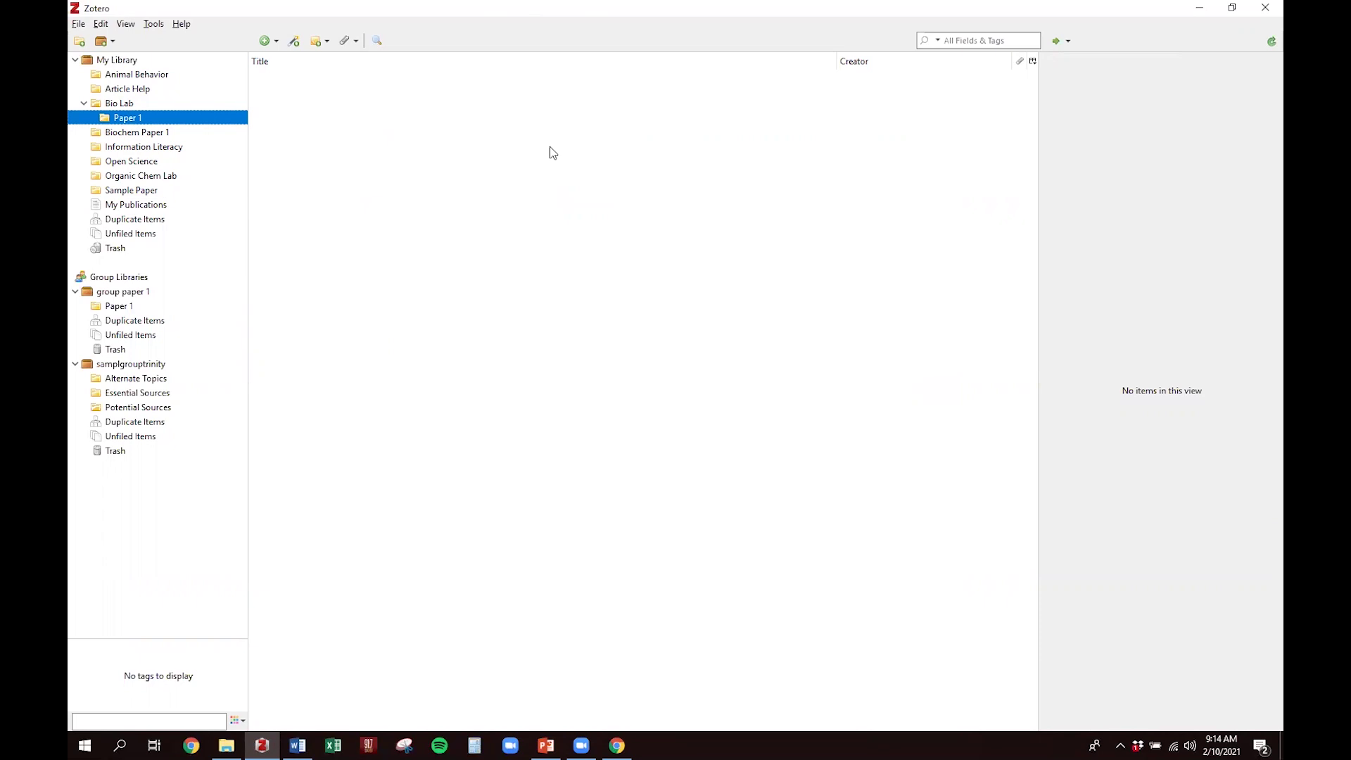
Add "Interaction of Brown Recluse Spider Venom on Cell Membranes" from Bio Lab to its Paper 1 subcollection, and compare the contents of both.
{"action": "left_click", "coordinate": [193, 104]}
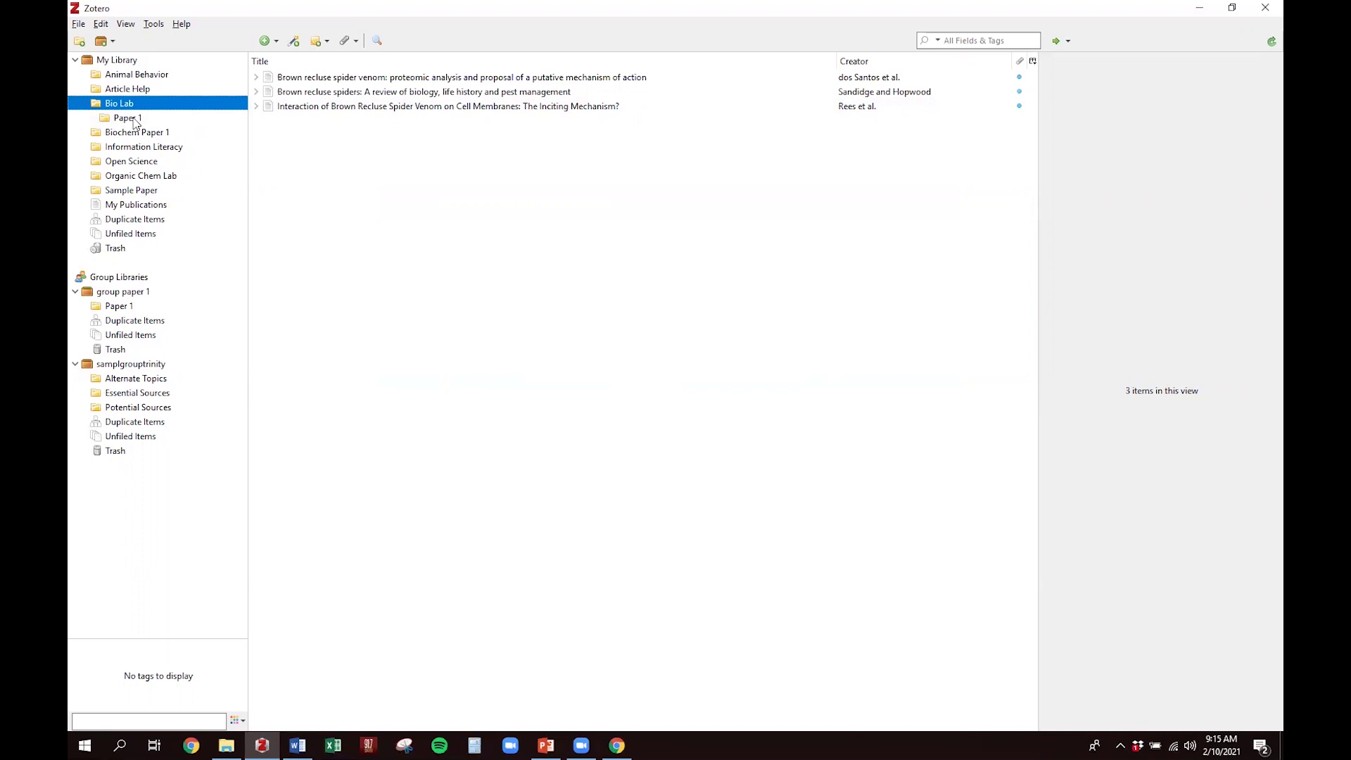
{"action": "left_click", "coordinate": [372, 109]}
{"action": "left_click_drag", "start_coordinate": [372, 115], "coordinate": [147, 121]}
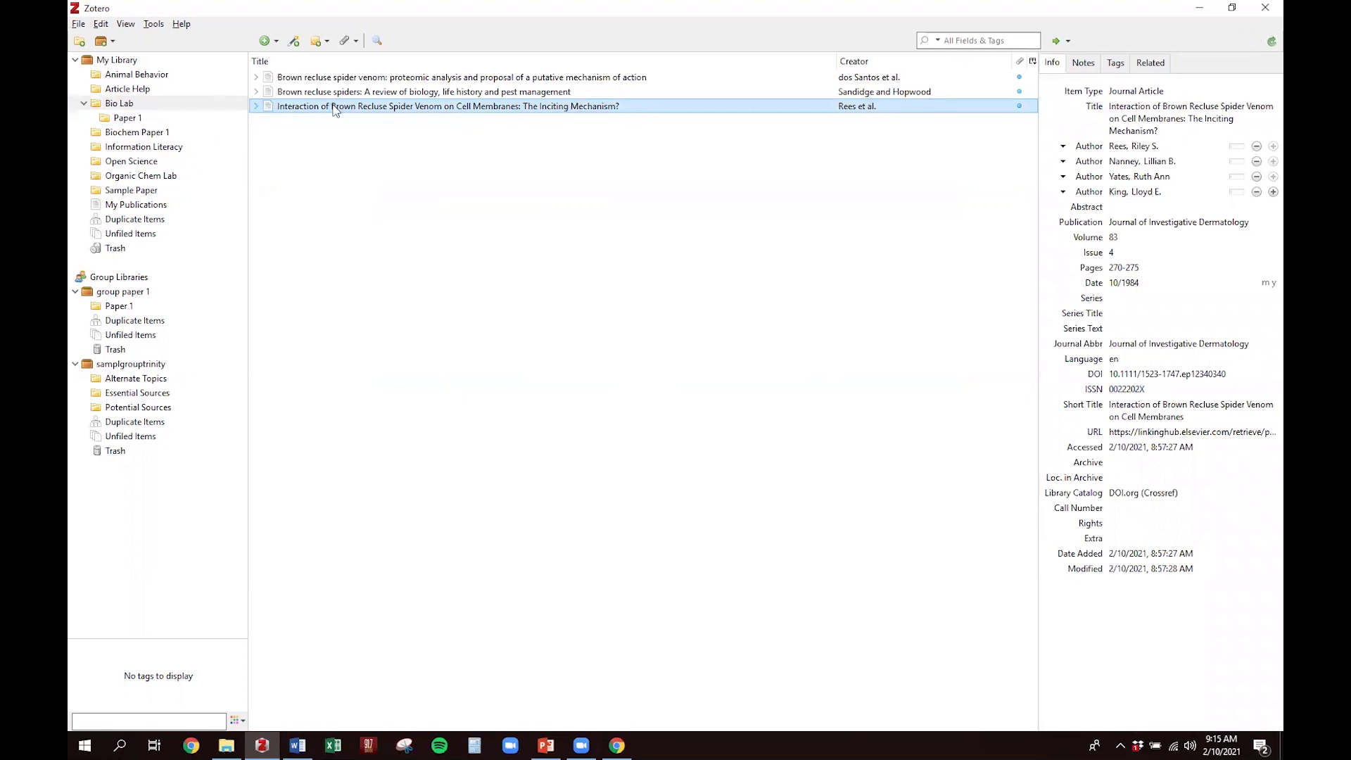
{"action": "left_click", "coordinate": [212, 119]}
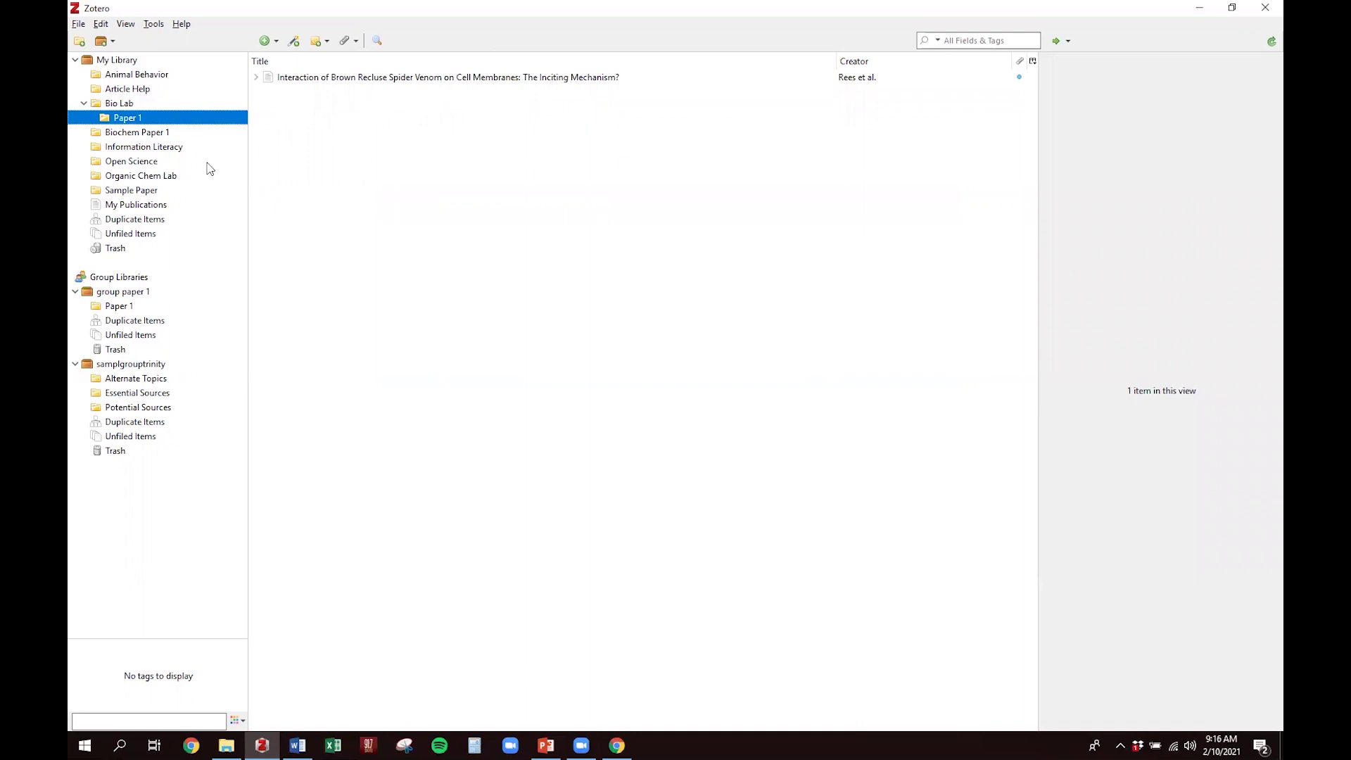
{"action": "left_click", "coordinate": [158, 106]}
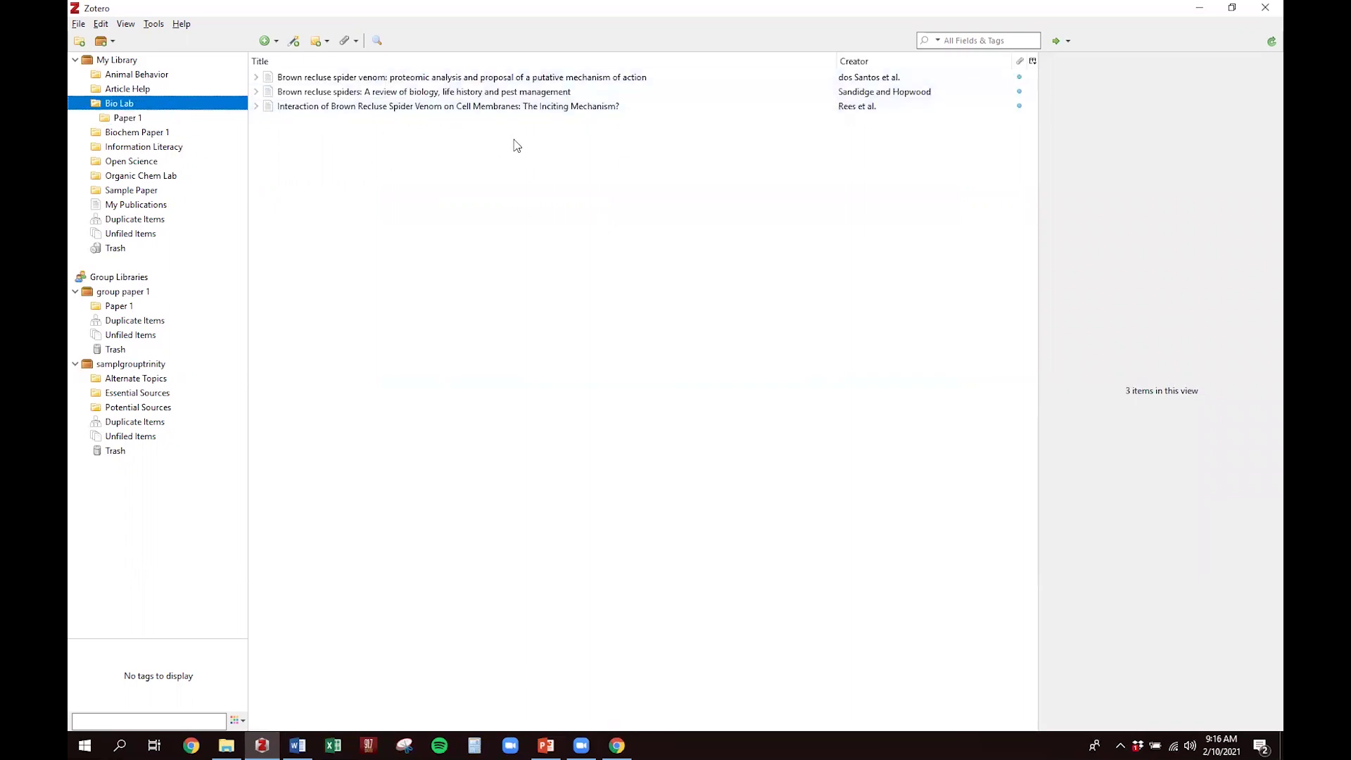
{"action": "left_click", "coordinate": [196, 122]}
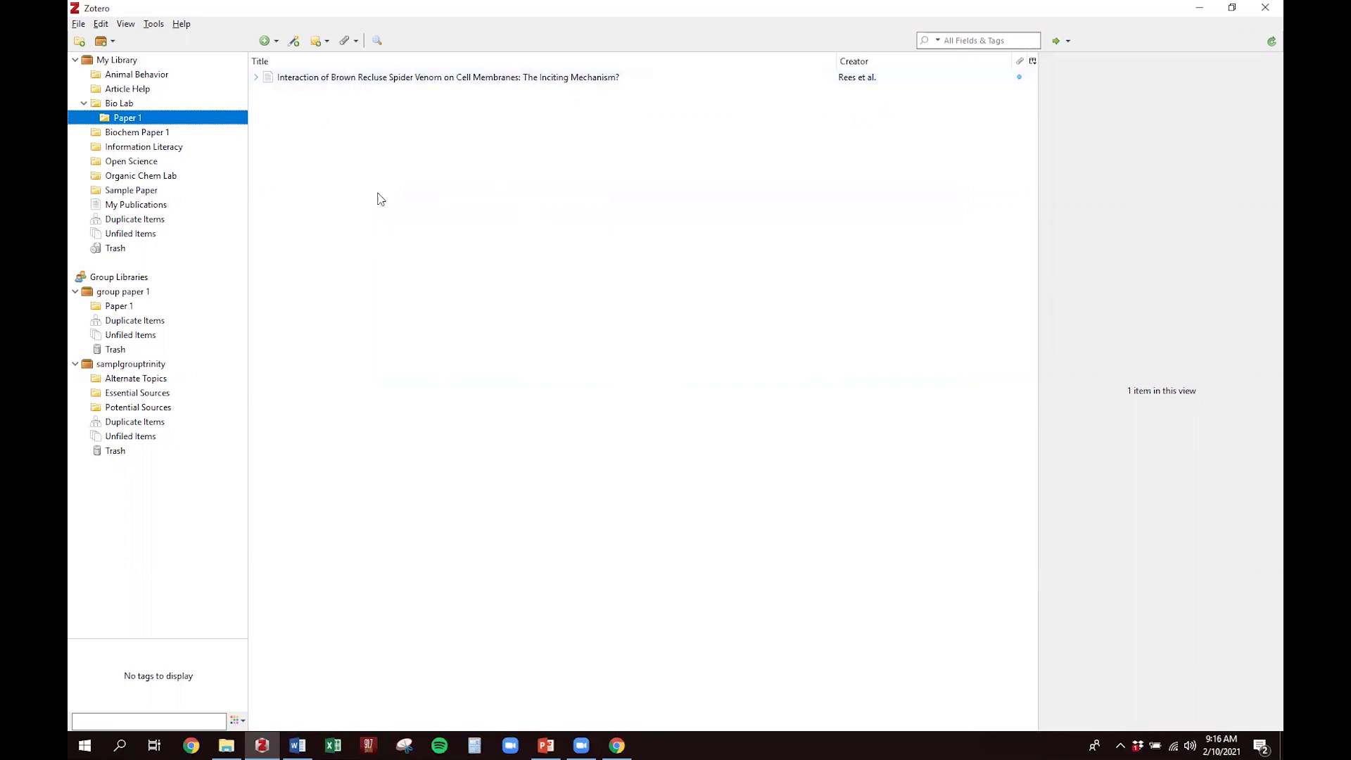
Create a standalone note in the Bio Lab collection reading "these papers will be used in argument 1.".
{"action": "left_click", "coordinate": [179, 107]}
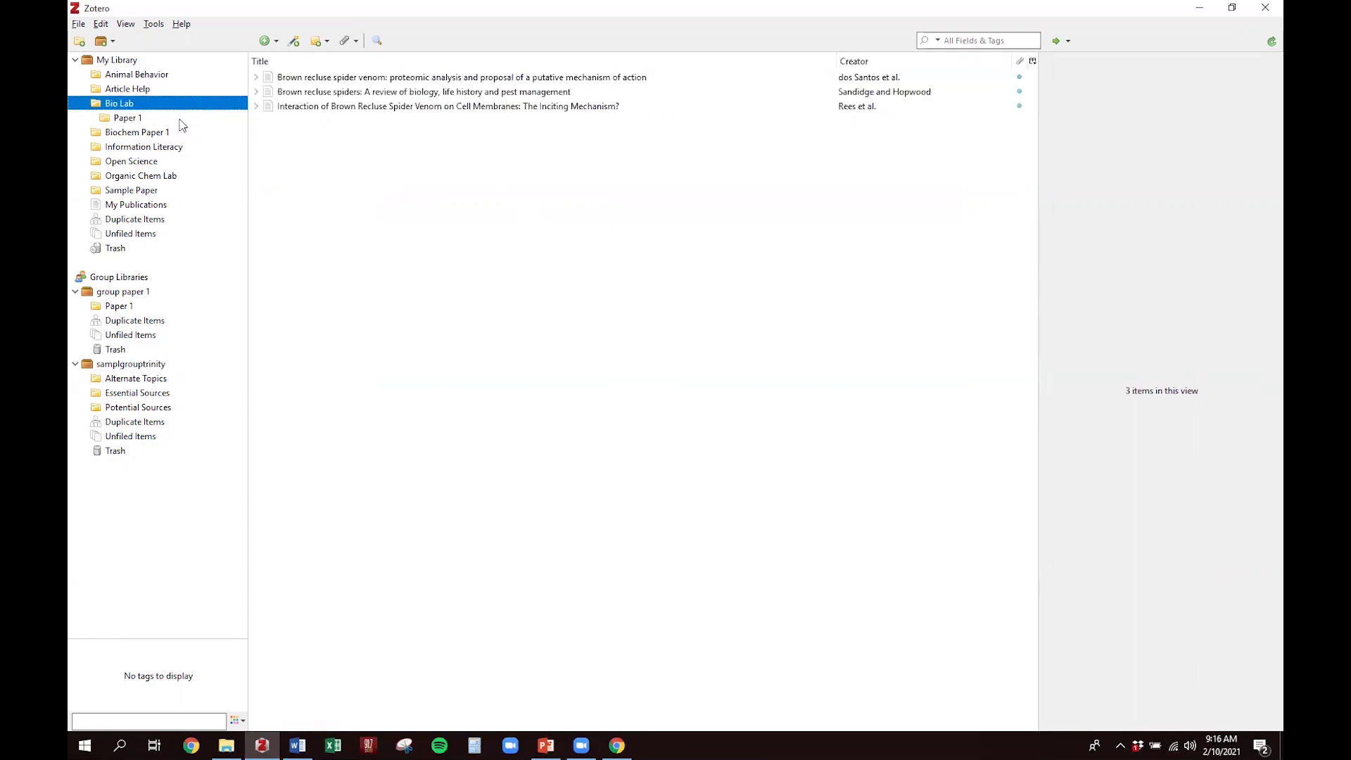
{"action": "left_click", "coordinate": [318, 43]}
{"action": "left_click", "coordinate": [348, 60]}
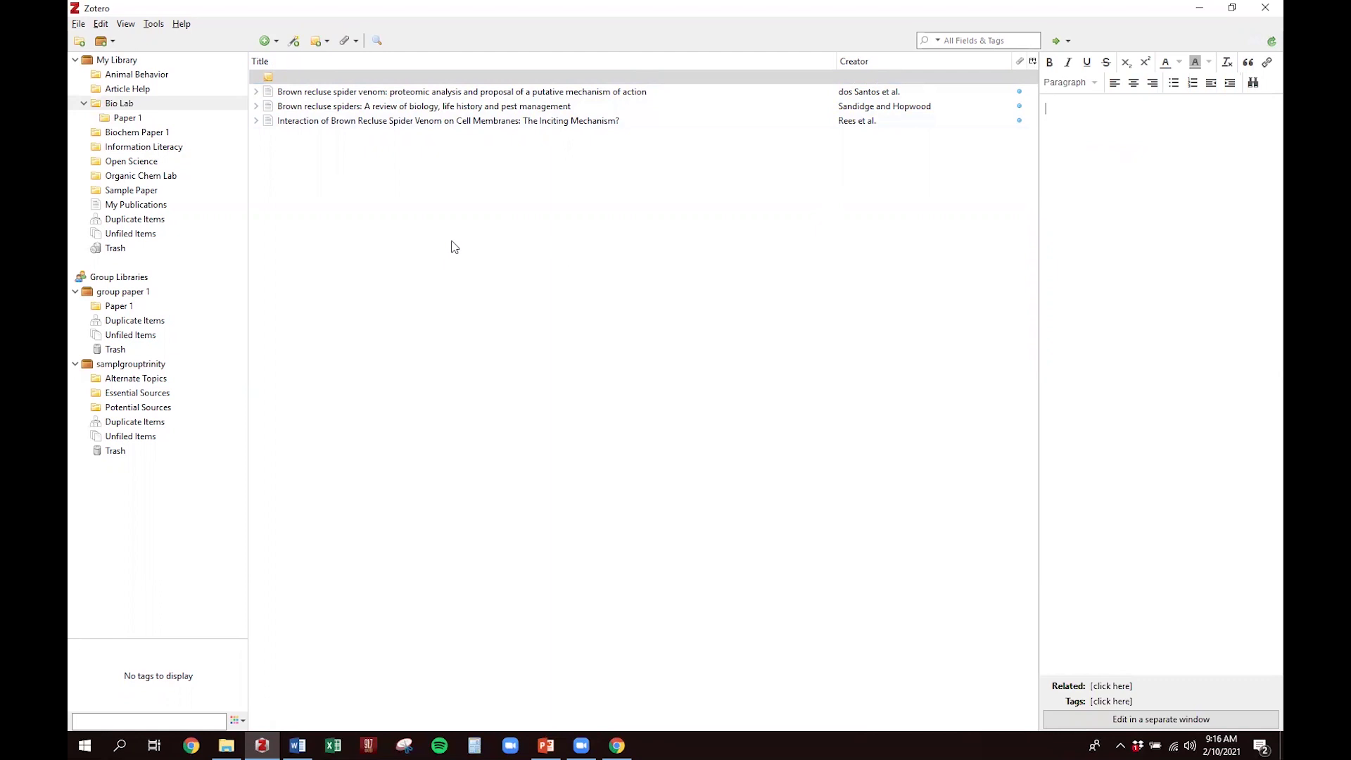
{"action": "type", "text": "these papers will be use"}
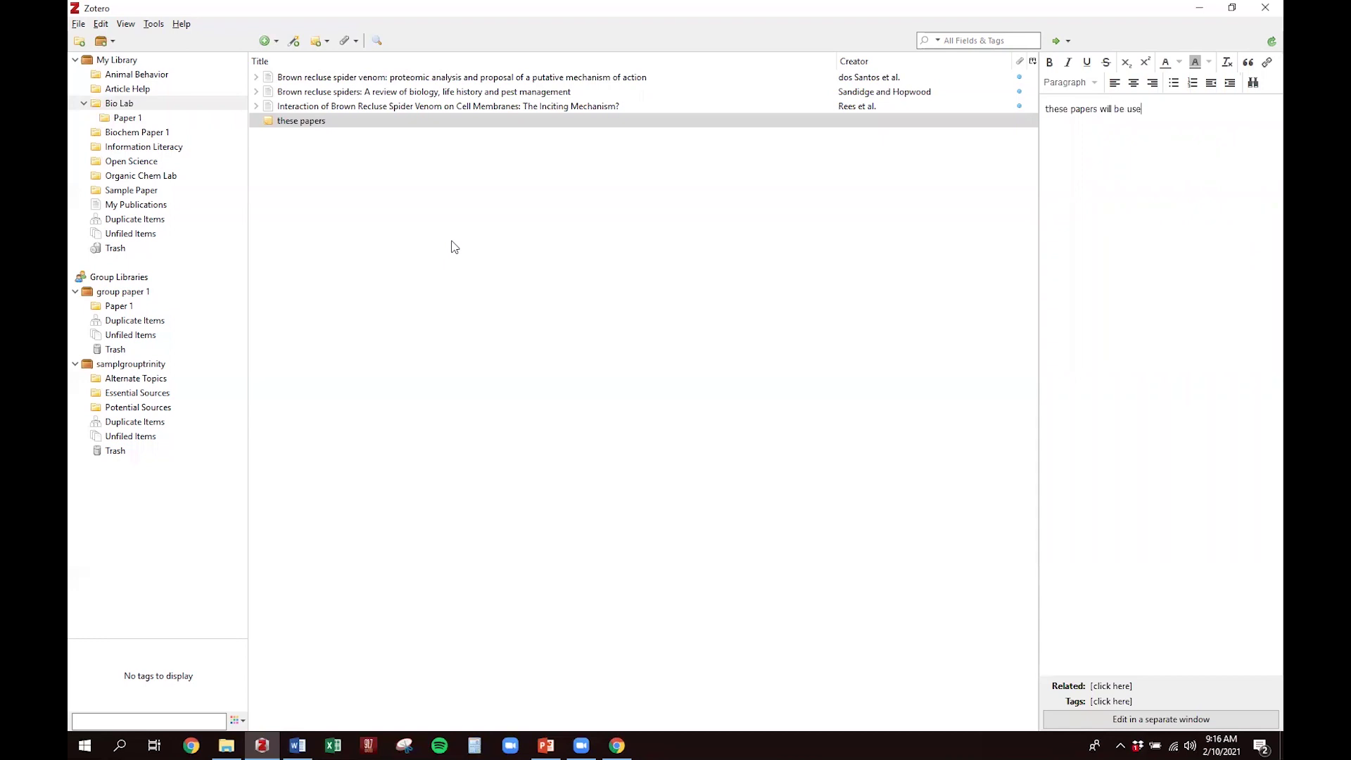
{"action": "type", "text": "d in argument 1."}
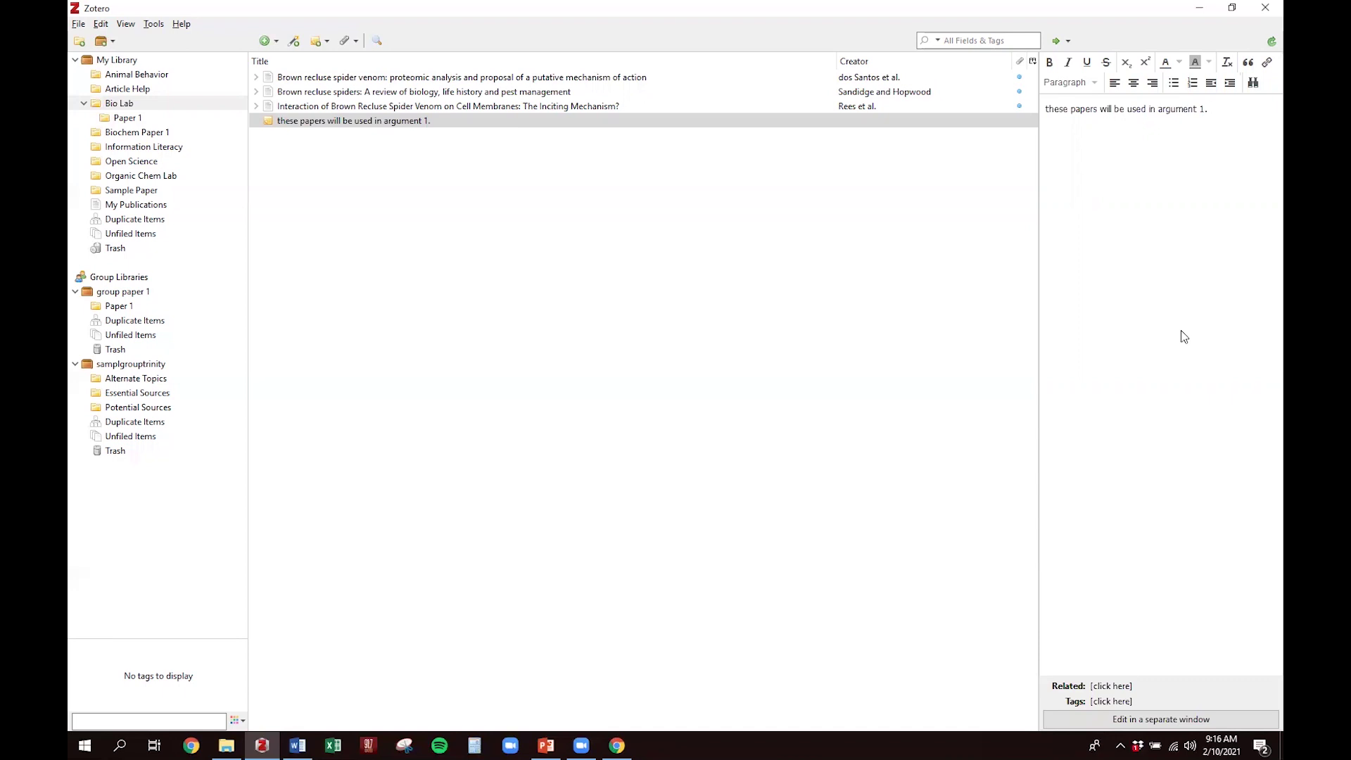
Attach an empty child note to the "Interaction of Brown Recluse Spider Venom on Cell Membranes" article and select it.
{"action": "left_click", "coordinate": [373, 107]}
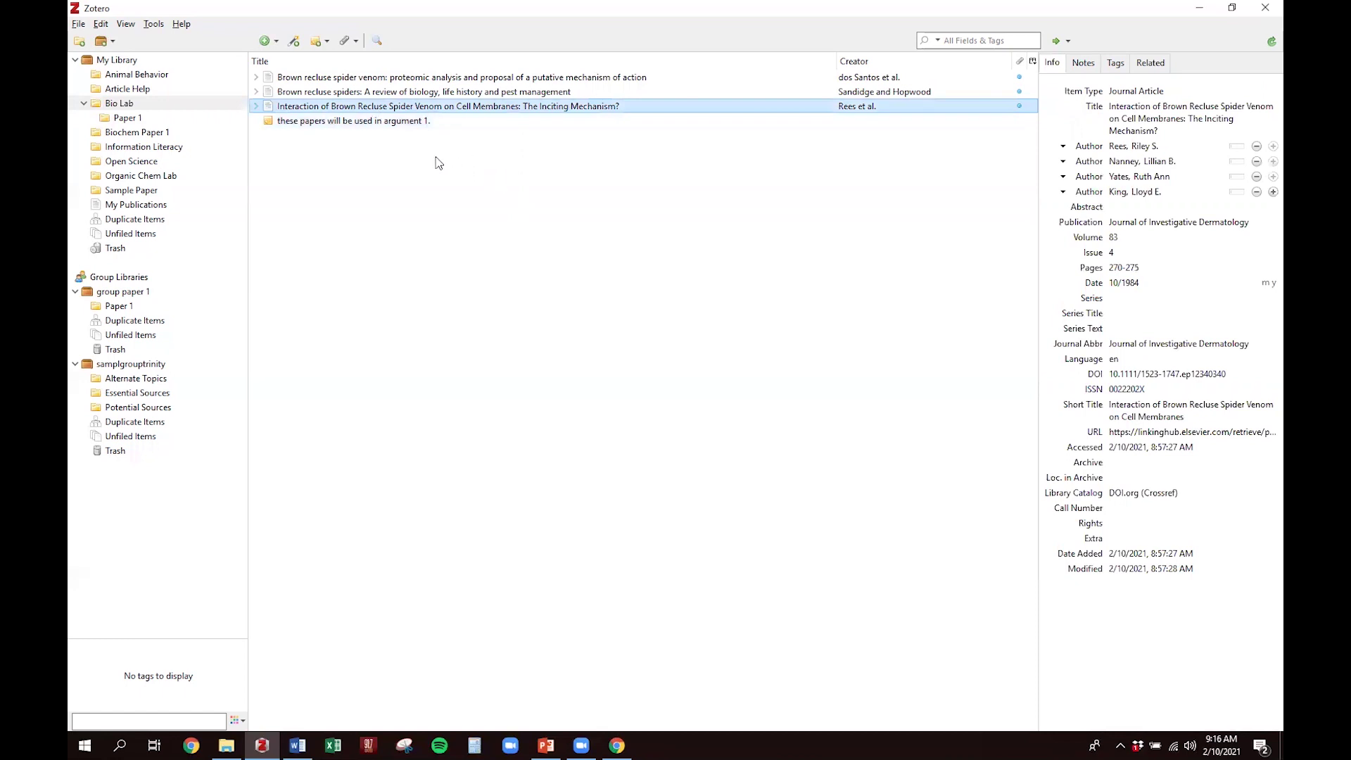
{"action": "left_click", "coordinate": [319, 42]}
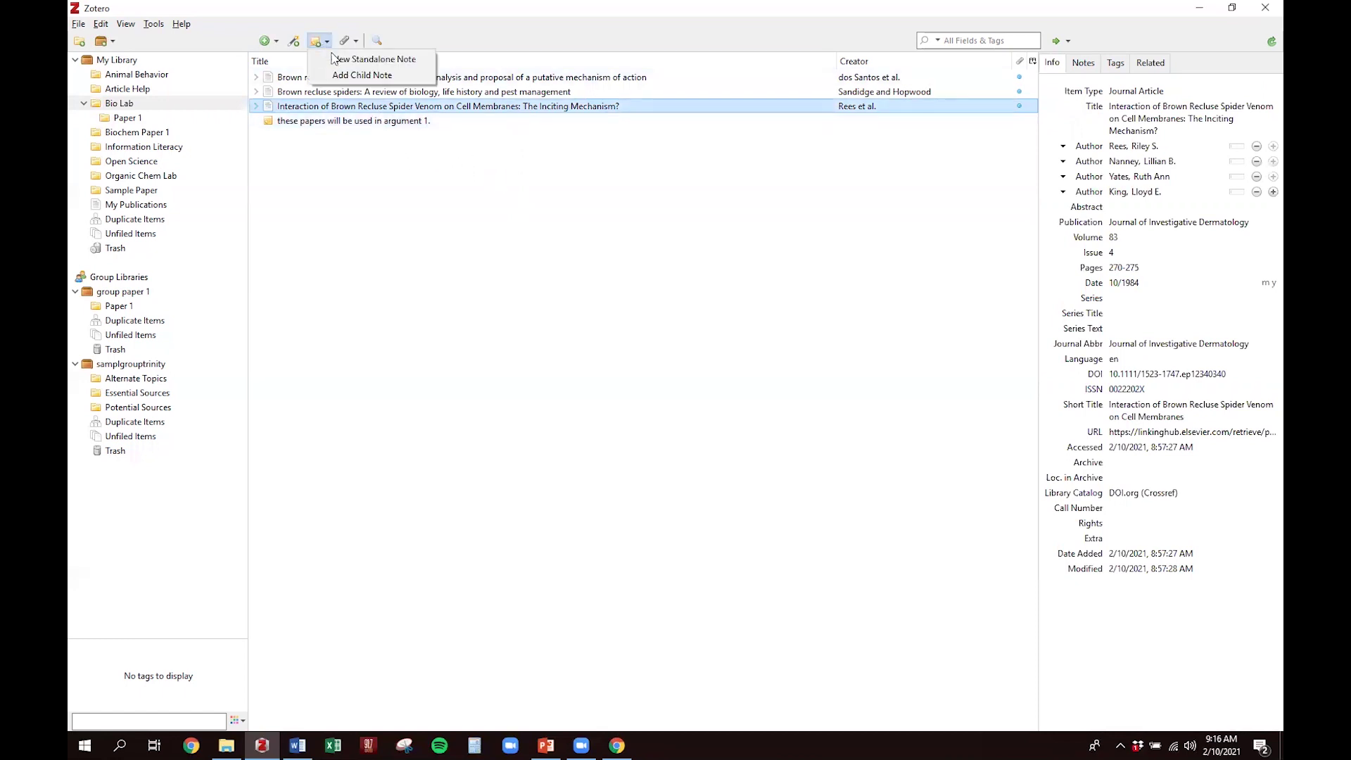
{"action": "left_click", "coordinate": [342, 75]}
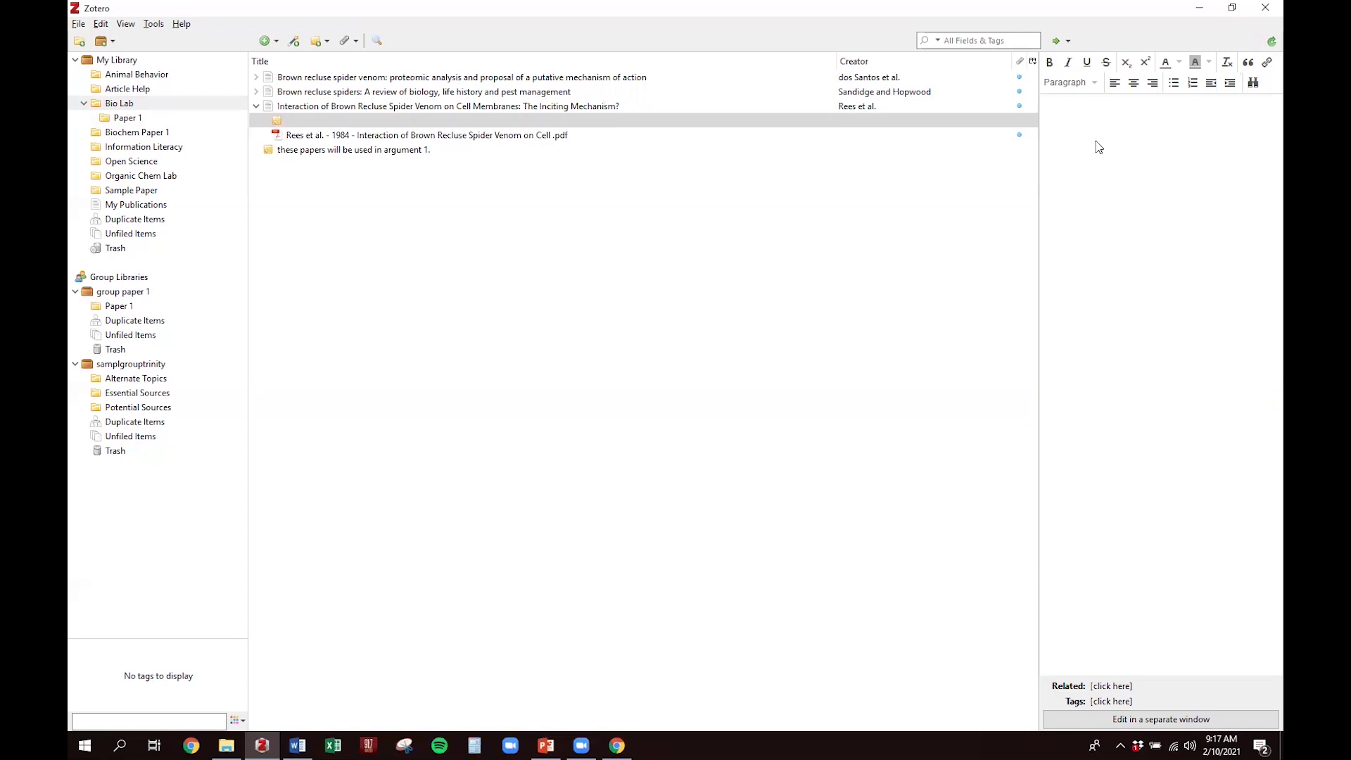
{"action": "left_click", "coordinate": [381, 122]}
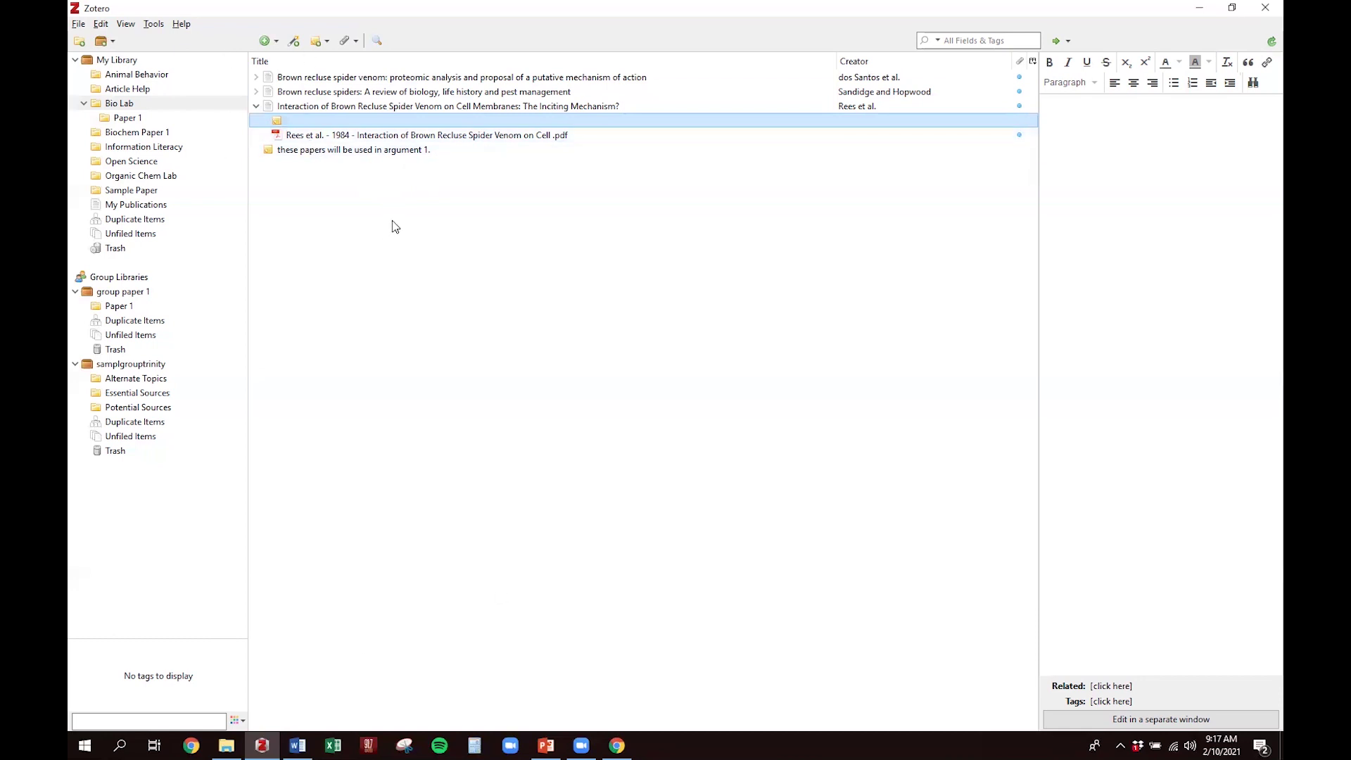
Manually add a new Book item to the Bio Lab collection, leaving its title and author fields blank.
{"action": "left_click", "coordinate": [272, 41]}
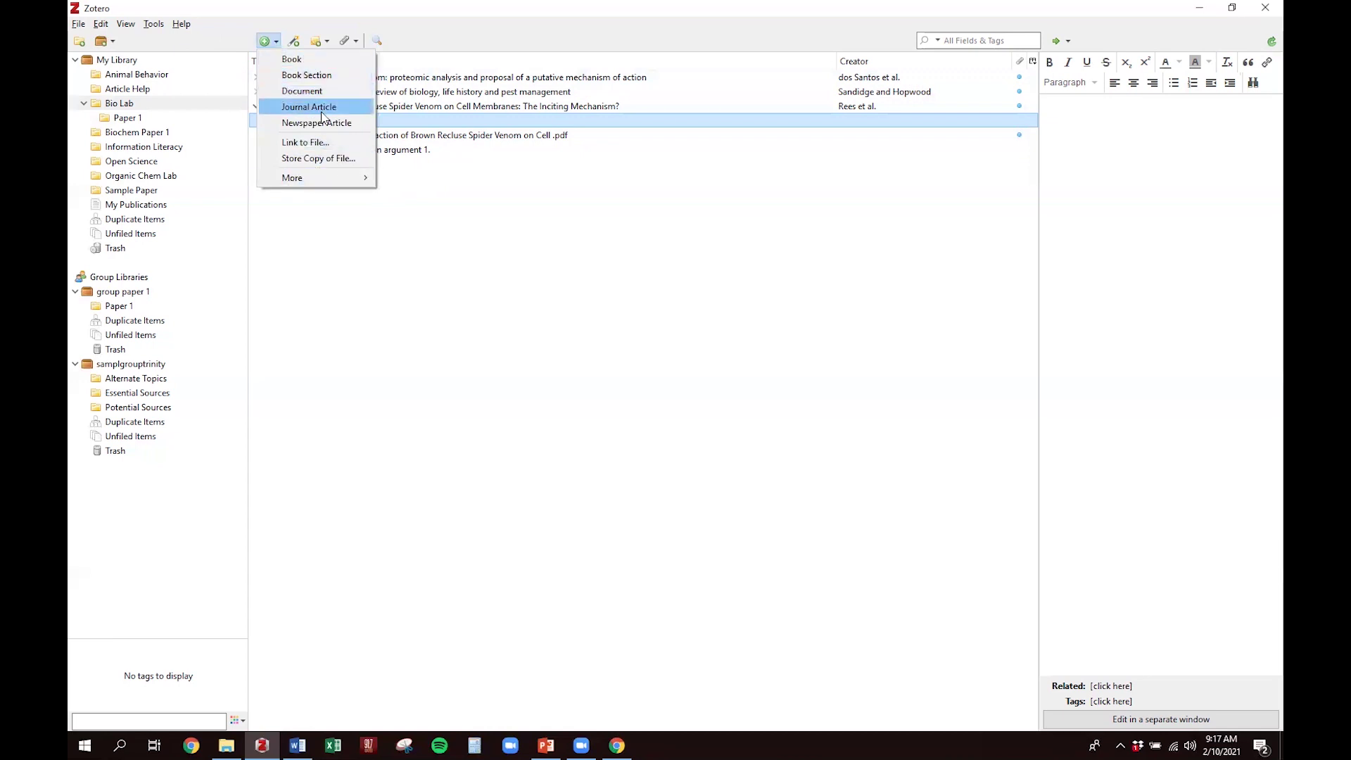
{"action": "left_click", "coordinate": [308, 61]}
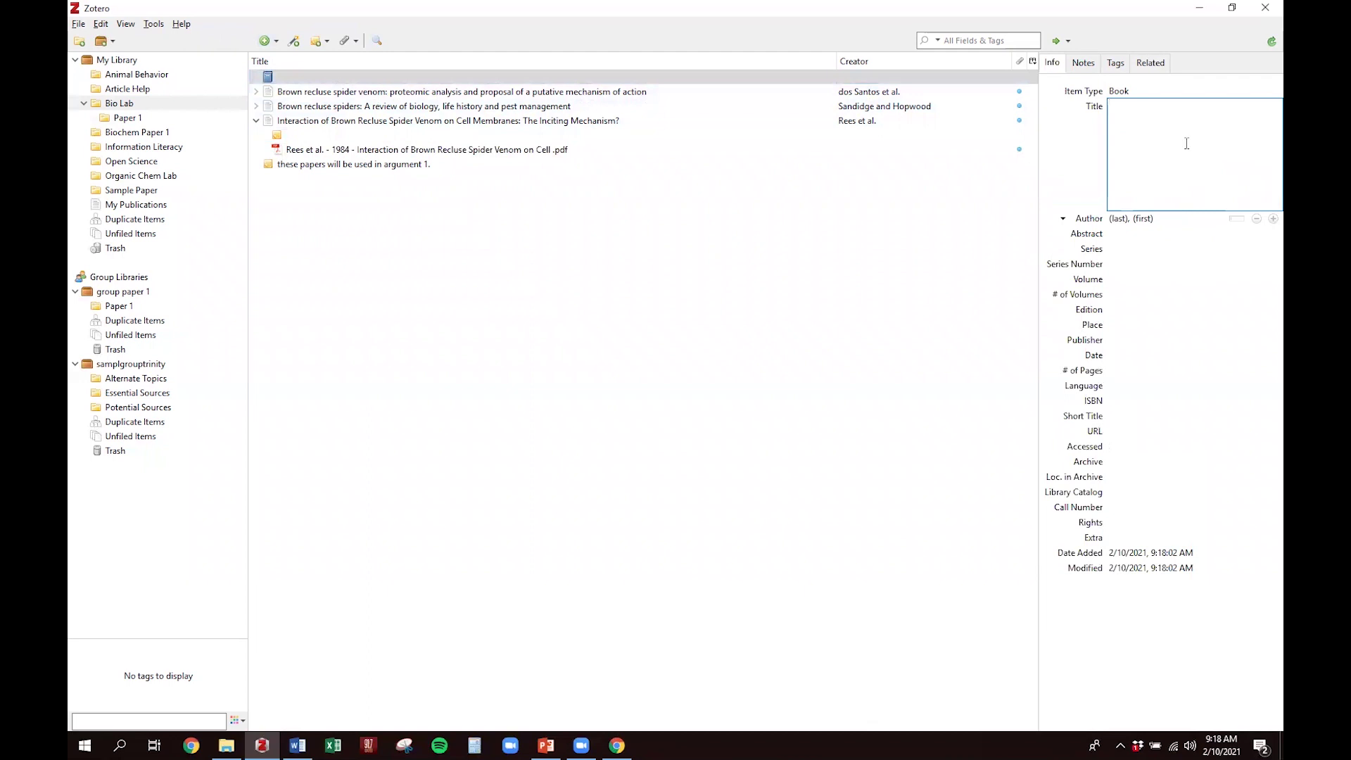
{"action": "left_click", "coordinate": [1148, 221]}
{"action": "key", "text": "shift+Tab"}
{"action": "key", "text": "shift+Tab"}
{"action": "left_click", "coordinate": [693, 460]}
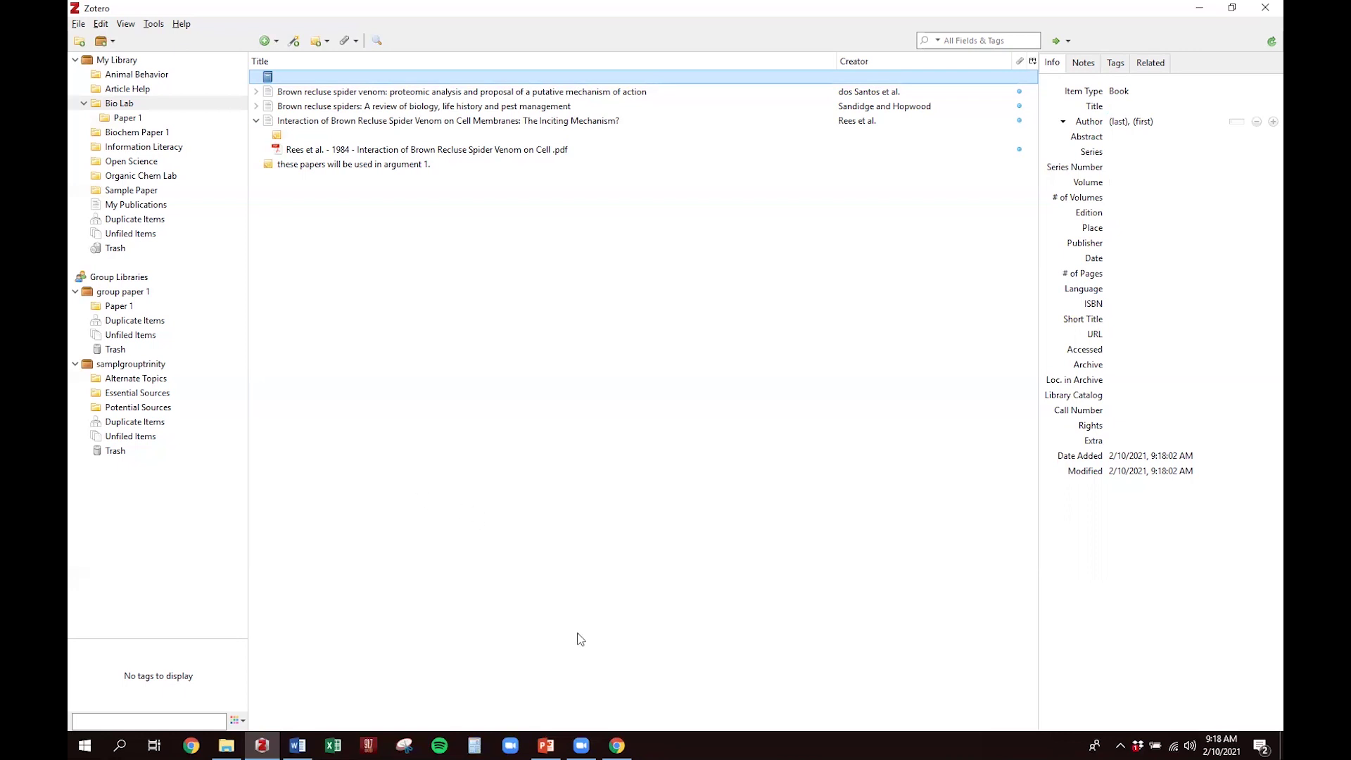
Switch to Chrome, open the "Brown recluse spider venom: proteomic analysis" article from the Google Scholar results and copy its DOI link.
{"action": "left_click", "coordinate": [616, 745]}
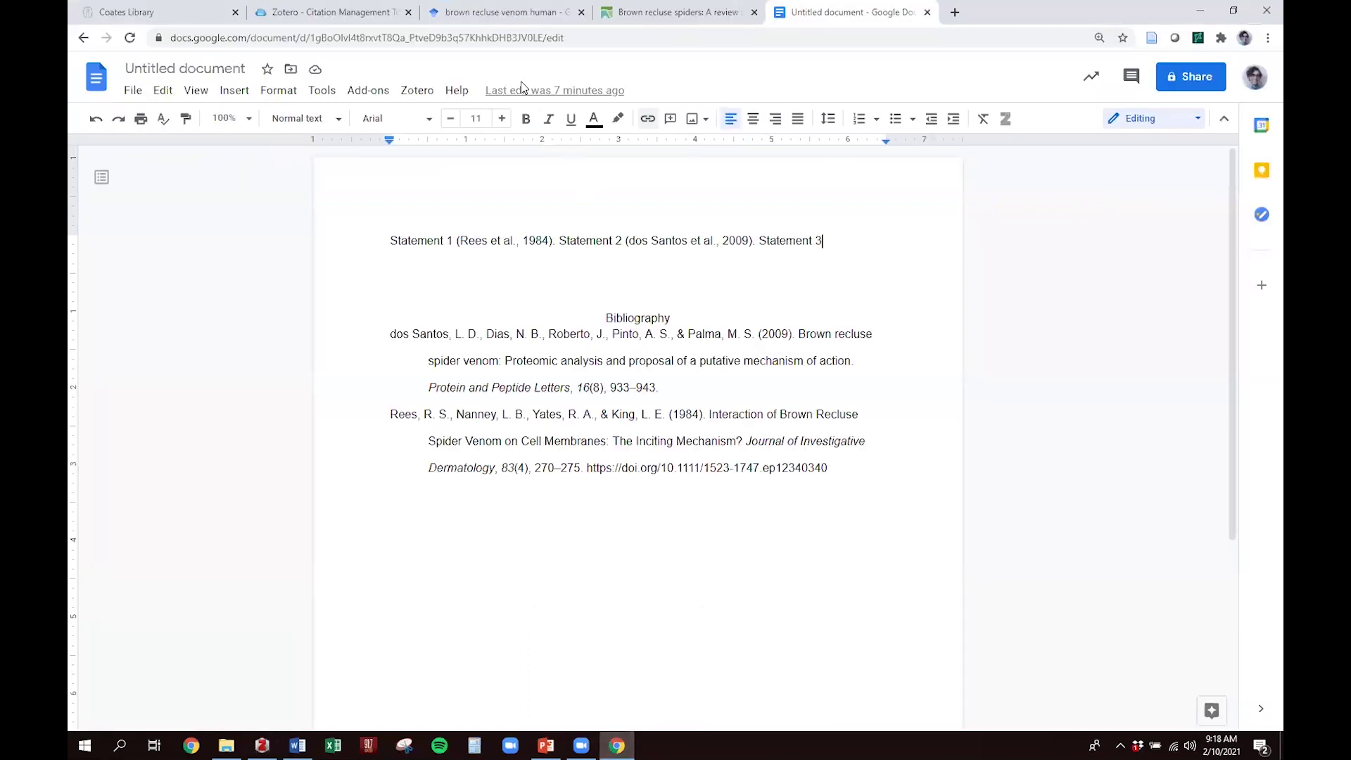
{"action": "left_click", "coordinate": [494, 9]}
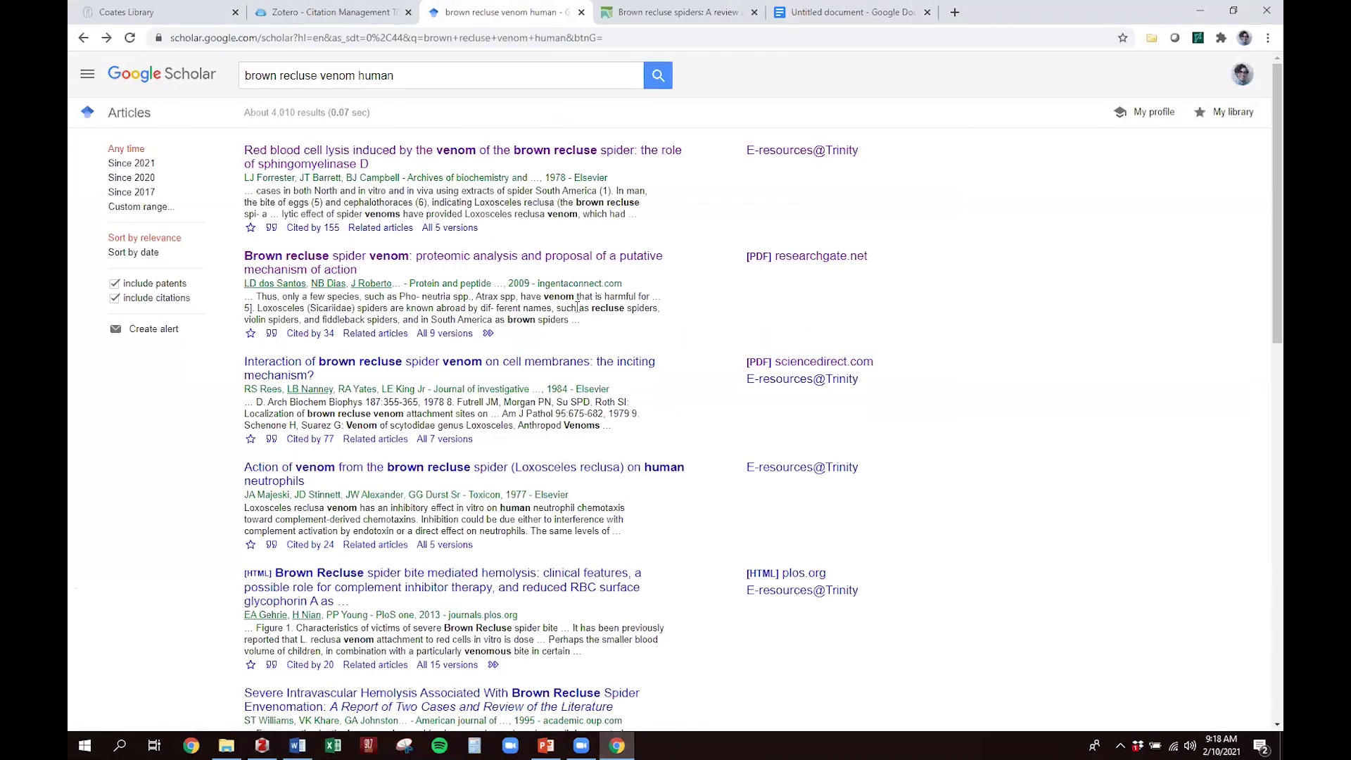
{"action": "left_click", "coordinate": [534, 259]}
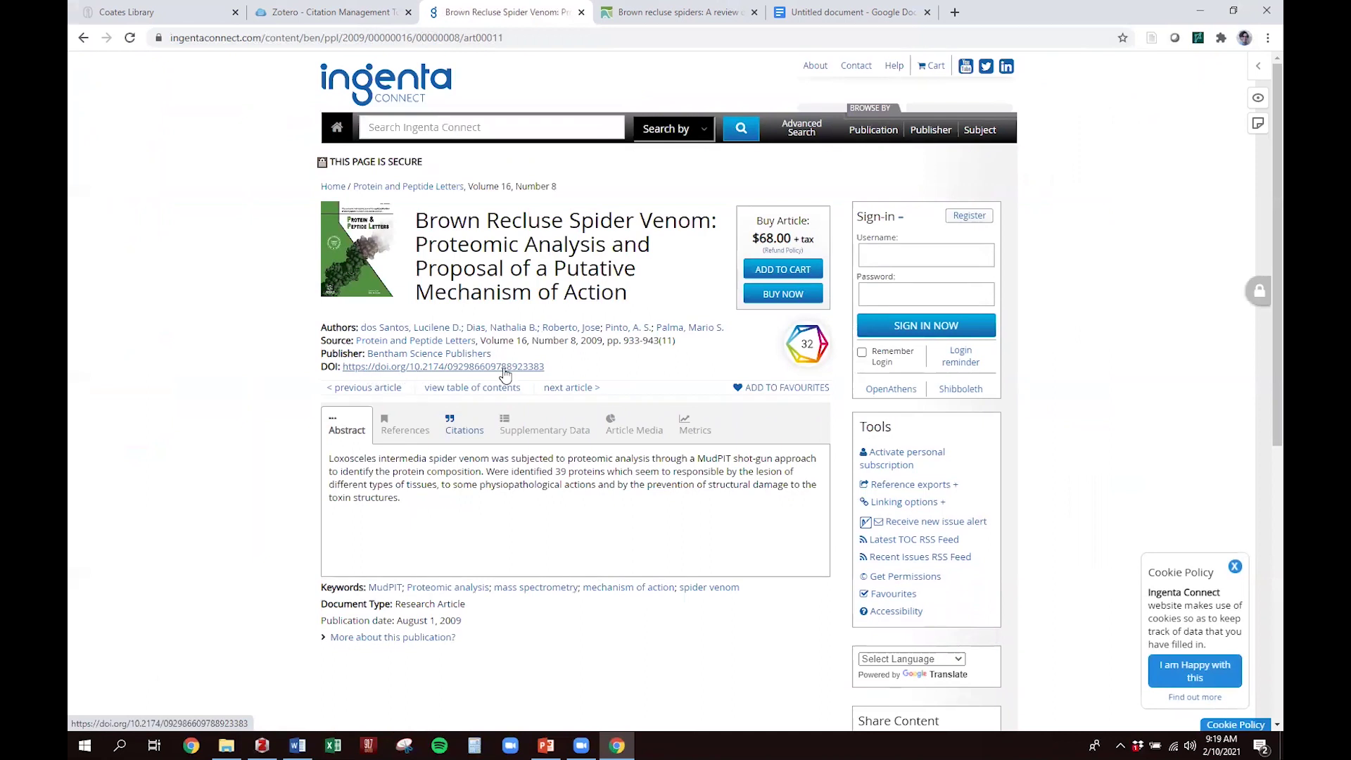
{"action": "left_click_drag", "start_coordinate": [553, 367], "coordinate": [343, 368]}
{"action": "key", "text": "ctrl+c"}
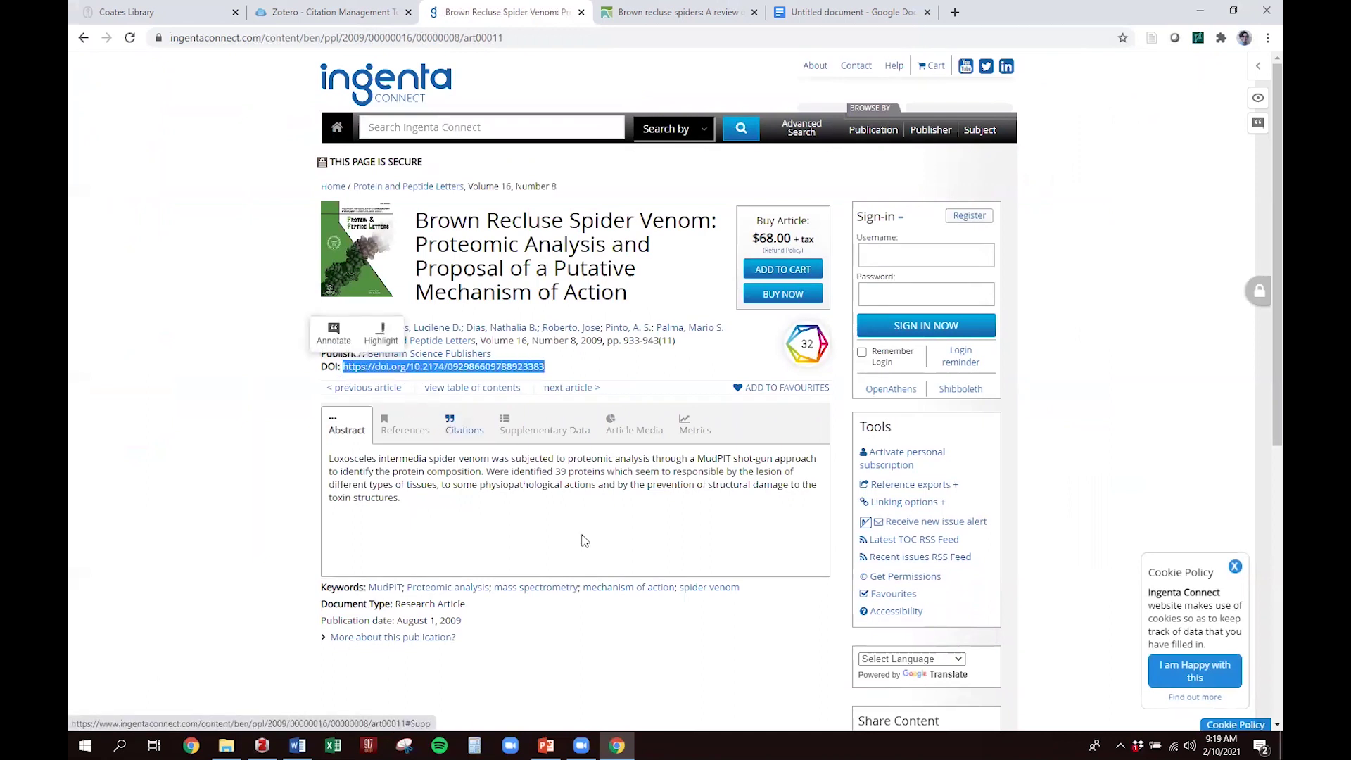
Back in Zotero, add the article to the Paper 1 subcollection of Bio Lab by its copied DOI, and select the new entry.
{"action": "left_click", "coordinate": [262, 745]}
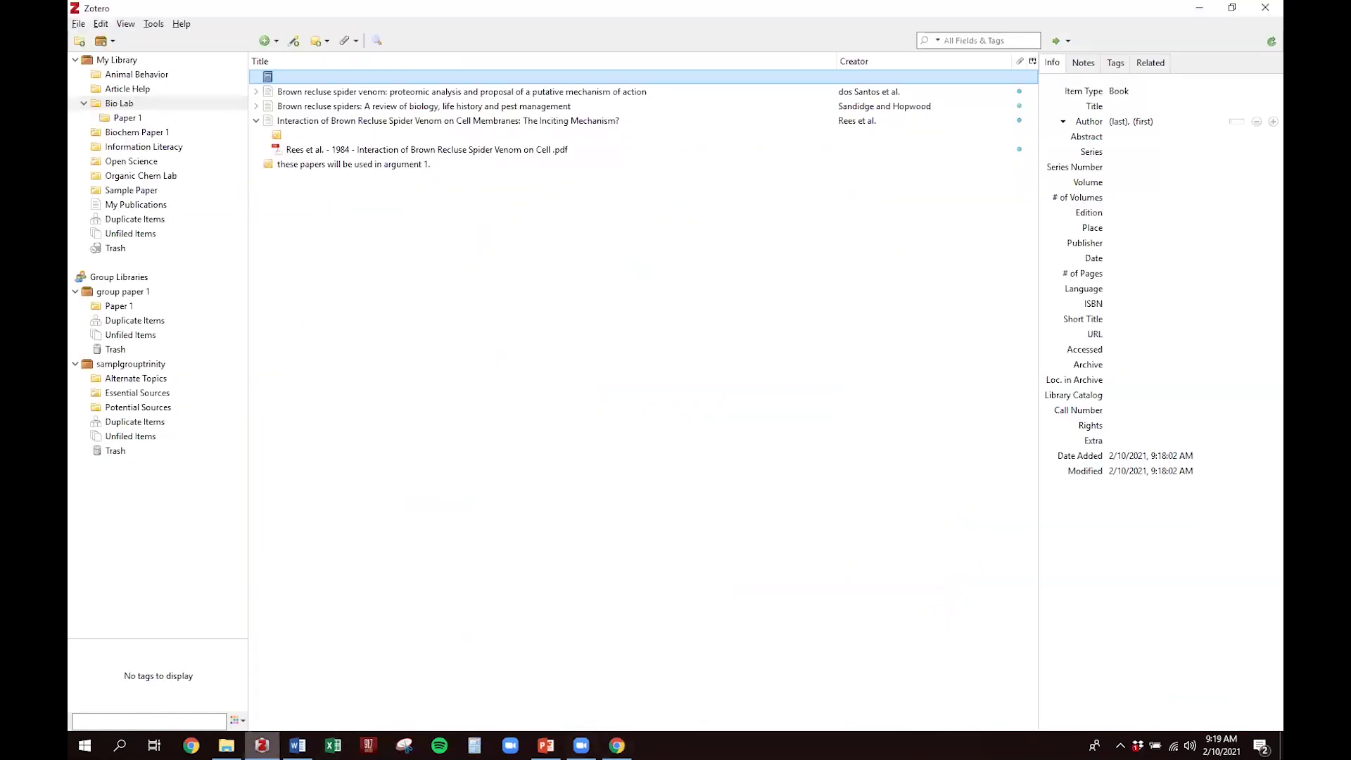
{"action": "left_click", "coordinate": [157, 120]}
{"action": "left_click", "coordinate": [294, 41]}
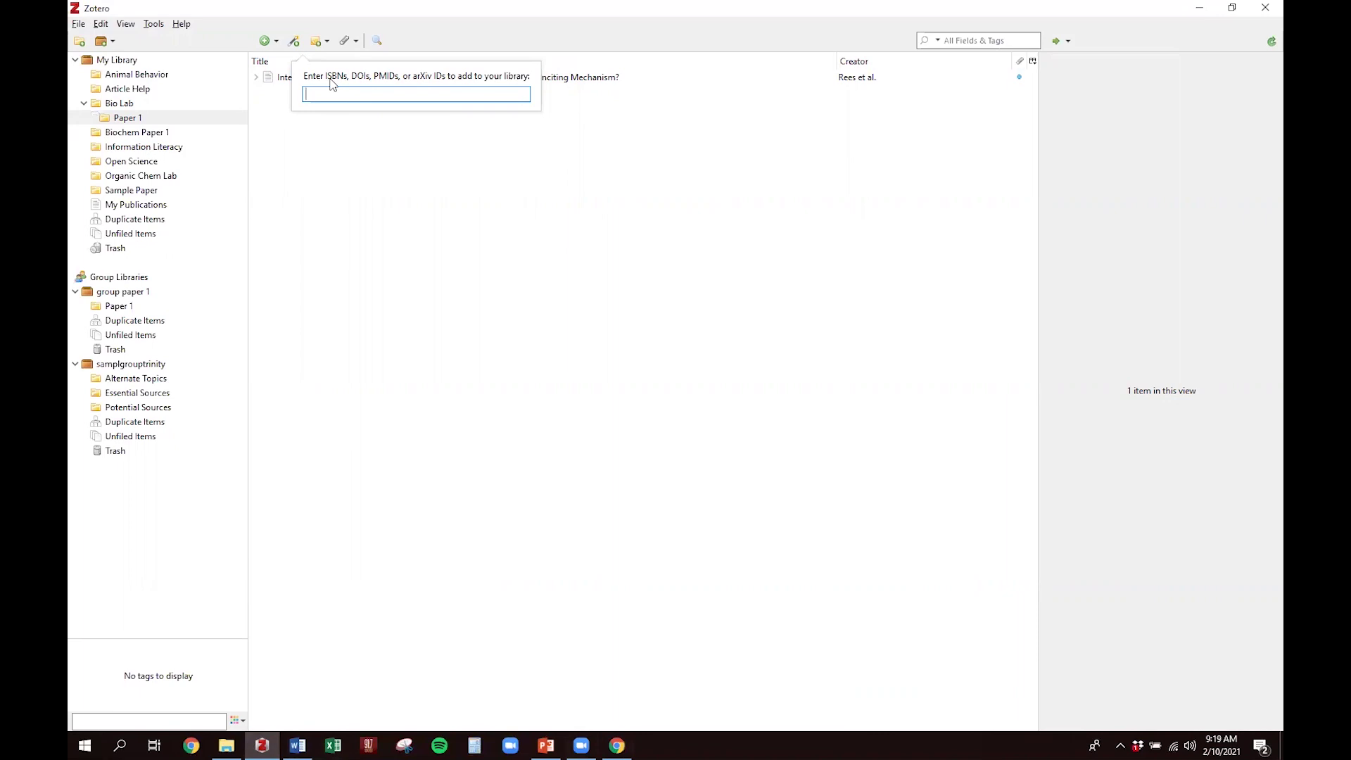
{"action": "key", "text": "ctrl+v"}
{"action": "key", "text": "Return"}
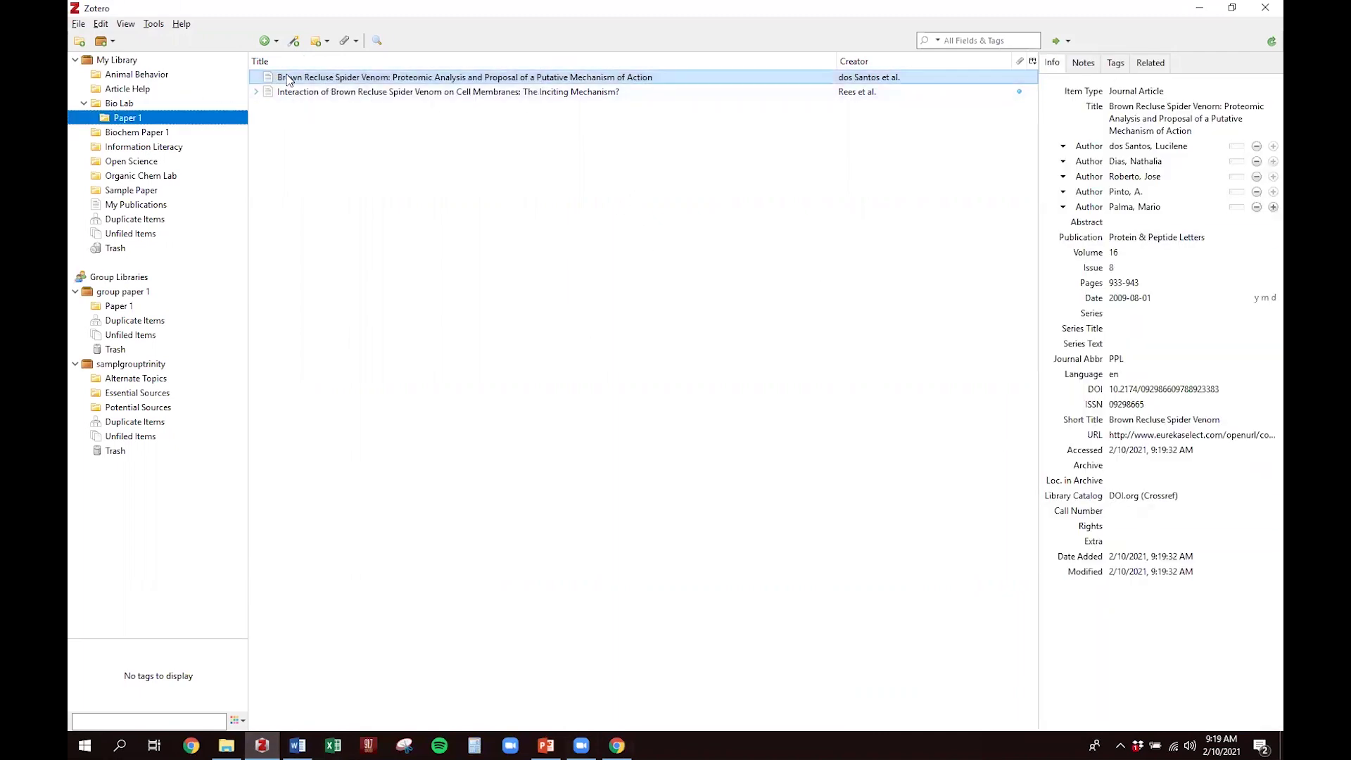
{"action": "left_click", "coordinate": [992, 80]}
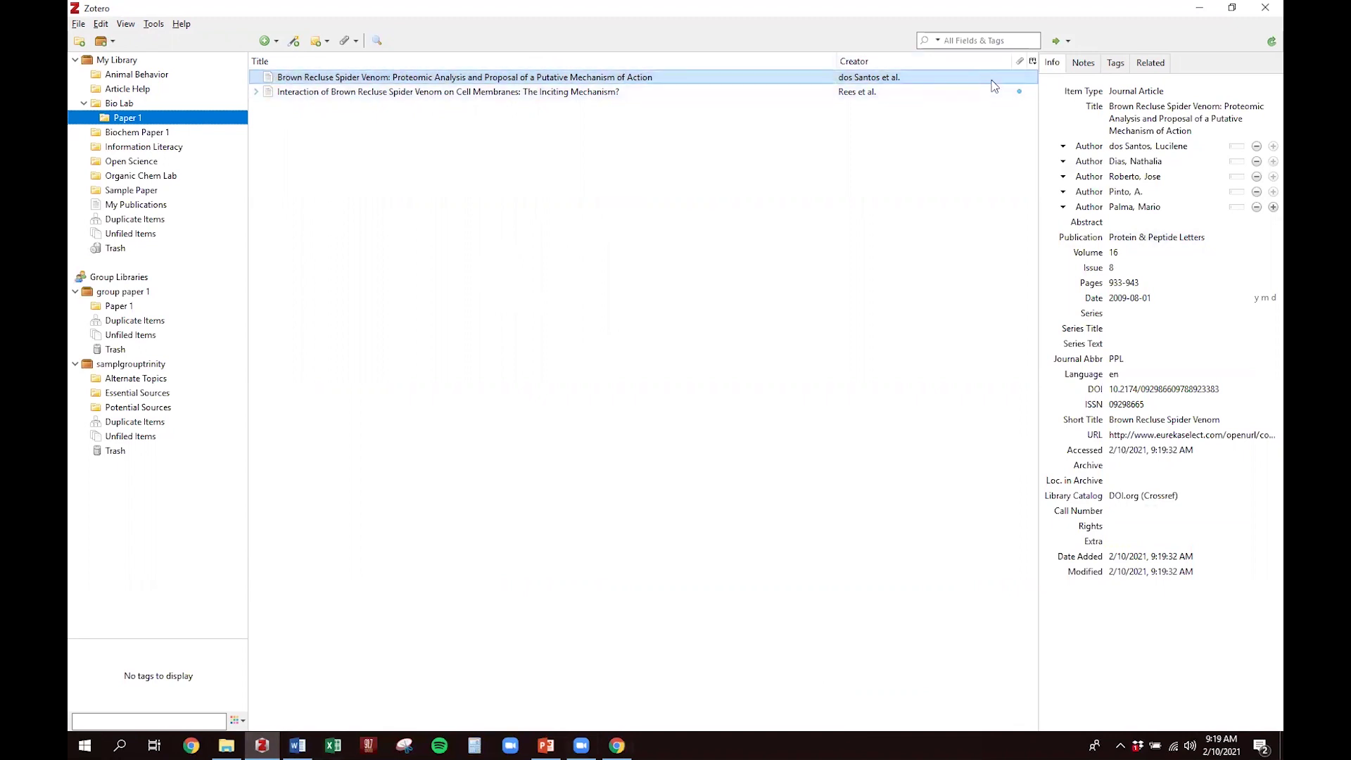